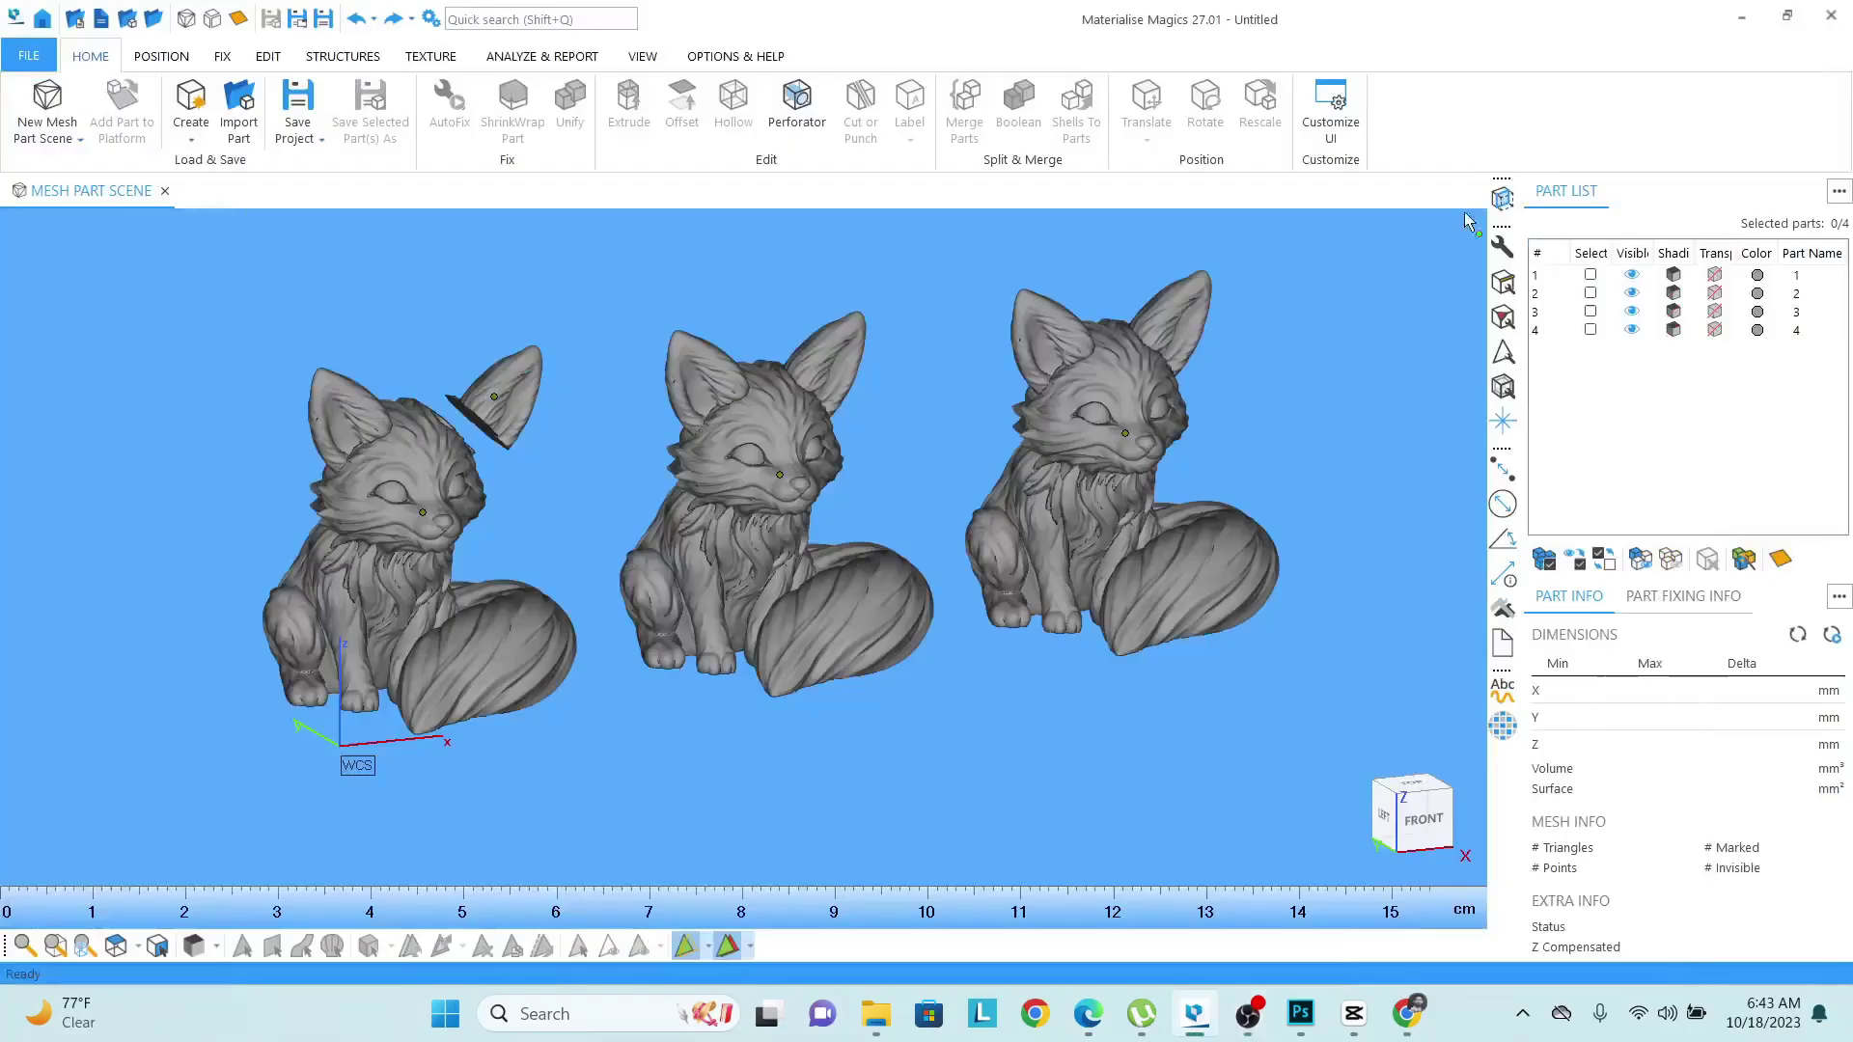
Box-select the left fox and its detached ear, parts 3 and 4.
{"action": "scroll", "coordinate": [778, 469], "scroll_direction": "up", "scroll_amount": 4}
{"action": "scroll", "coordinate": [779, 469], "scroll_direction": "down", "scroll_amount": 2}
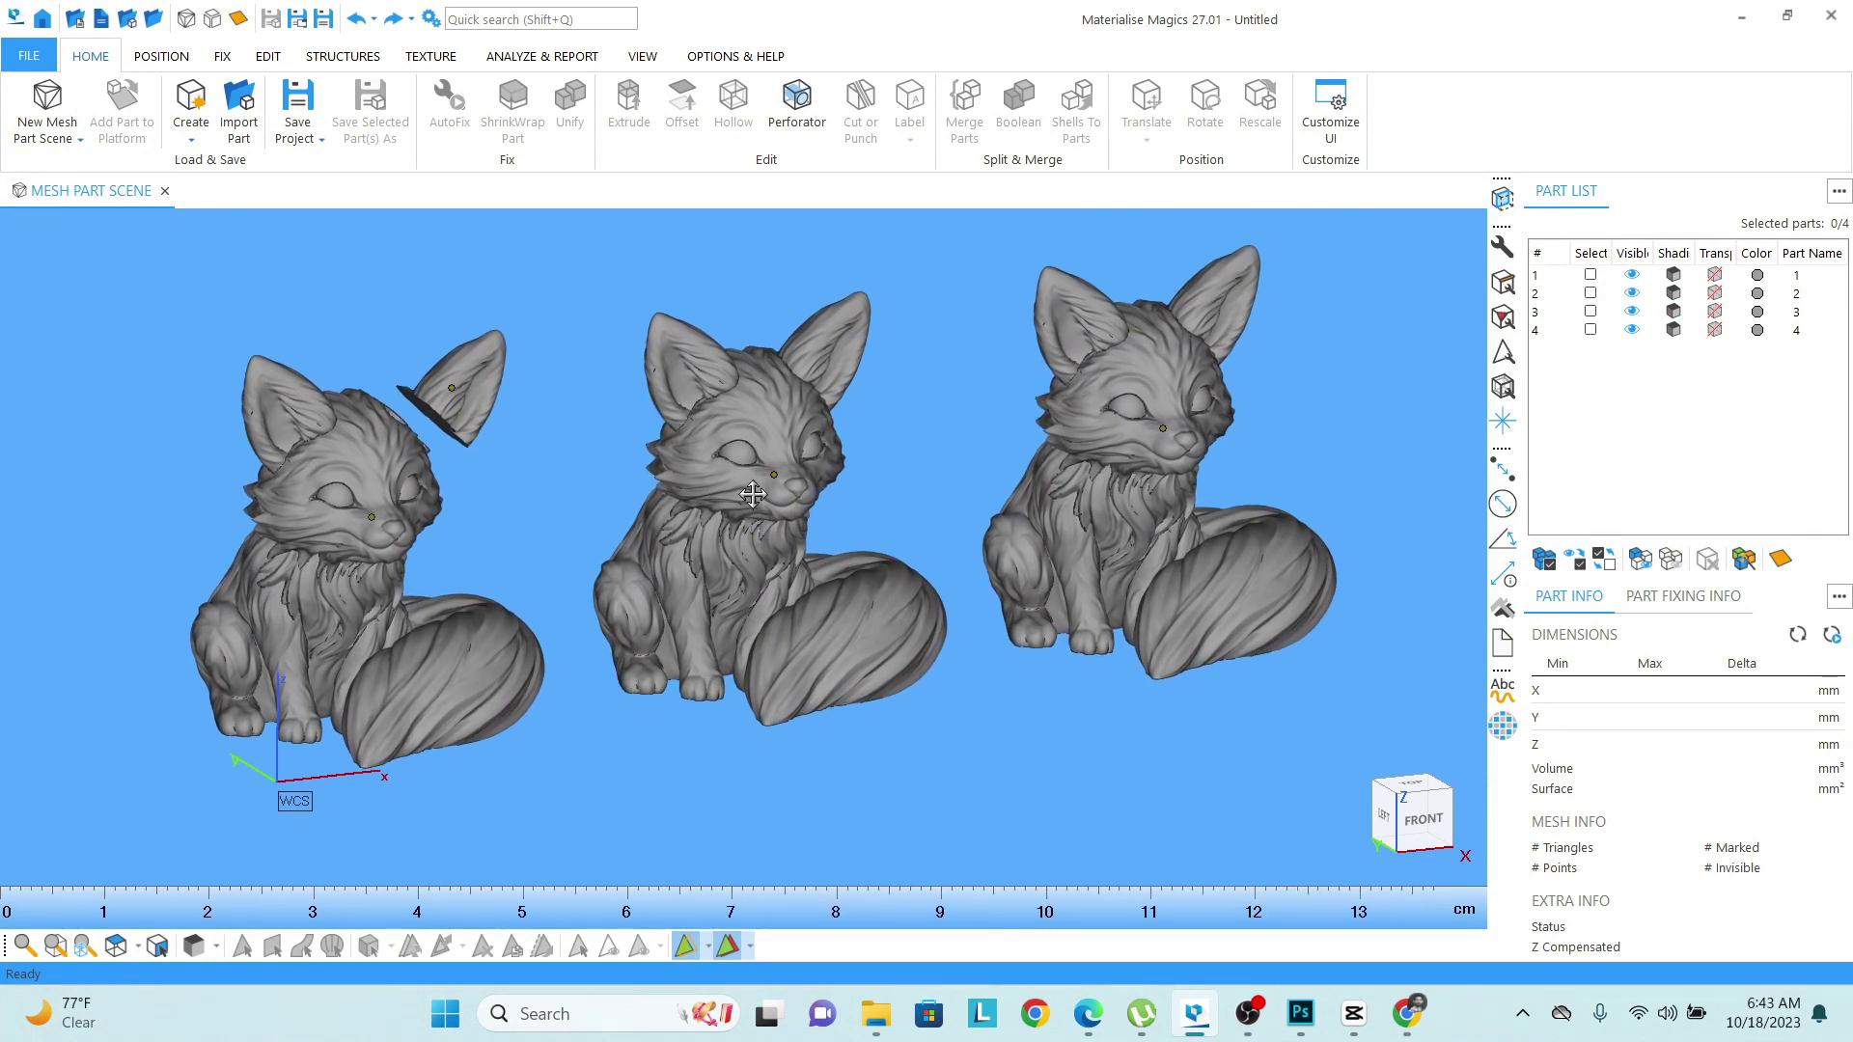
{"action": "middle_click_drag", "start_coordinate": [736, 504], "coordinate": [770, 529]}
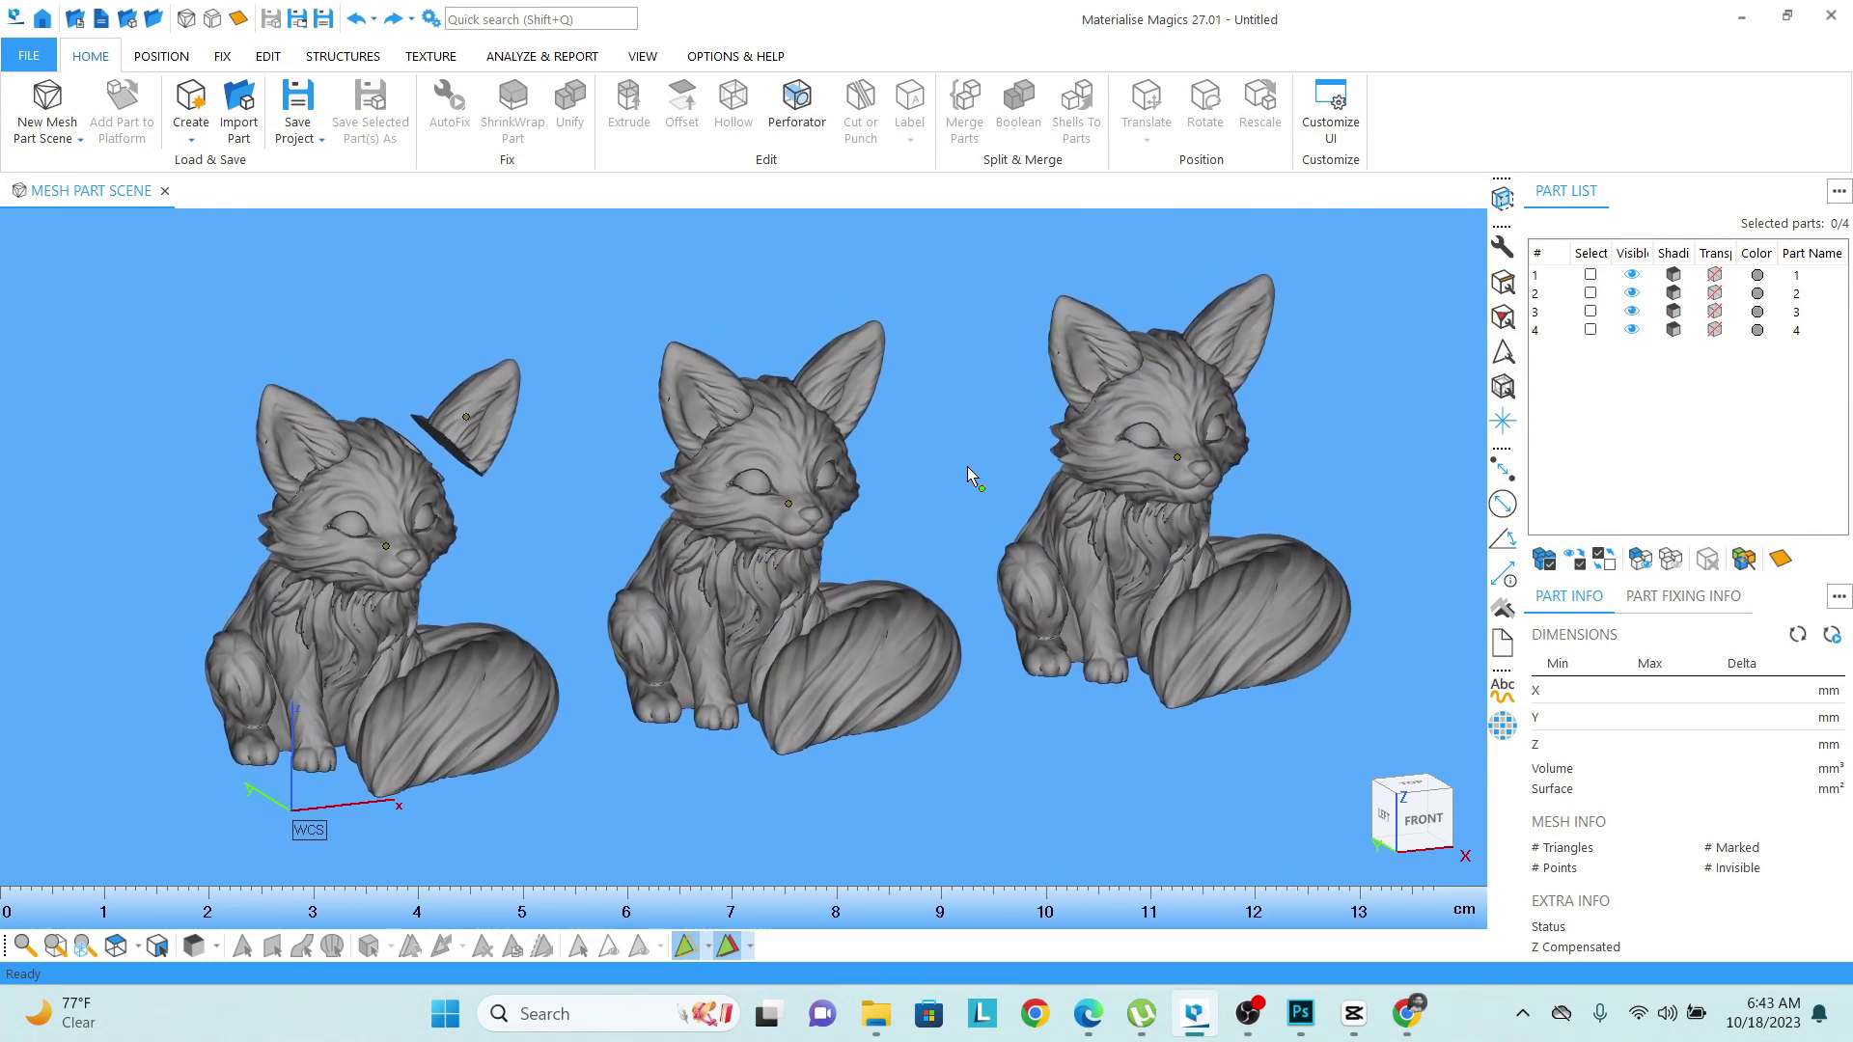
{"action": "middle_click_drag", "start_coordinate": [772, 461], "coordinate": [755, 526]}
{"action": "scroll", "coordinate": [754, 526], "scroll_direction": "down", "scroll_amount": 2}
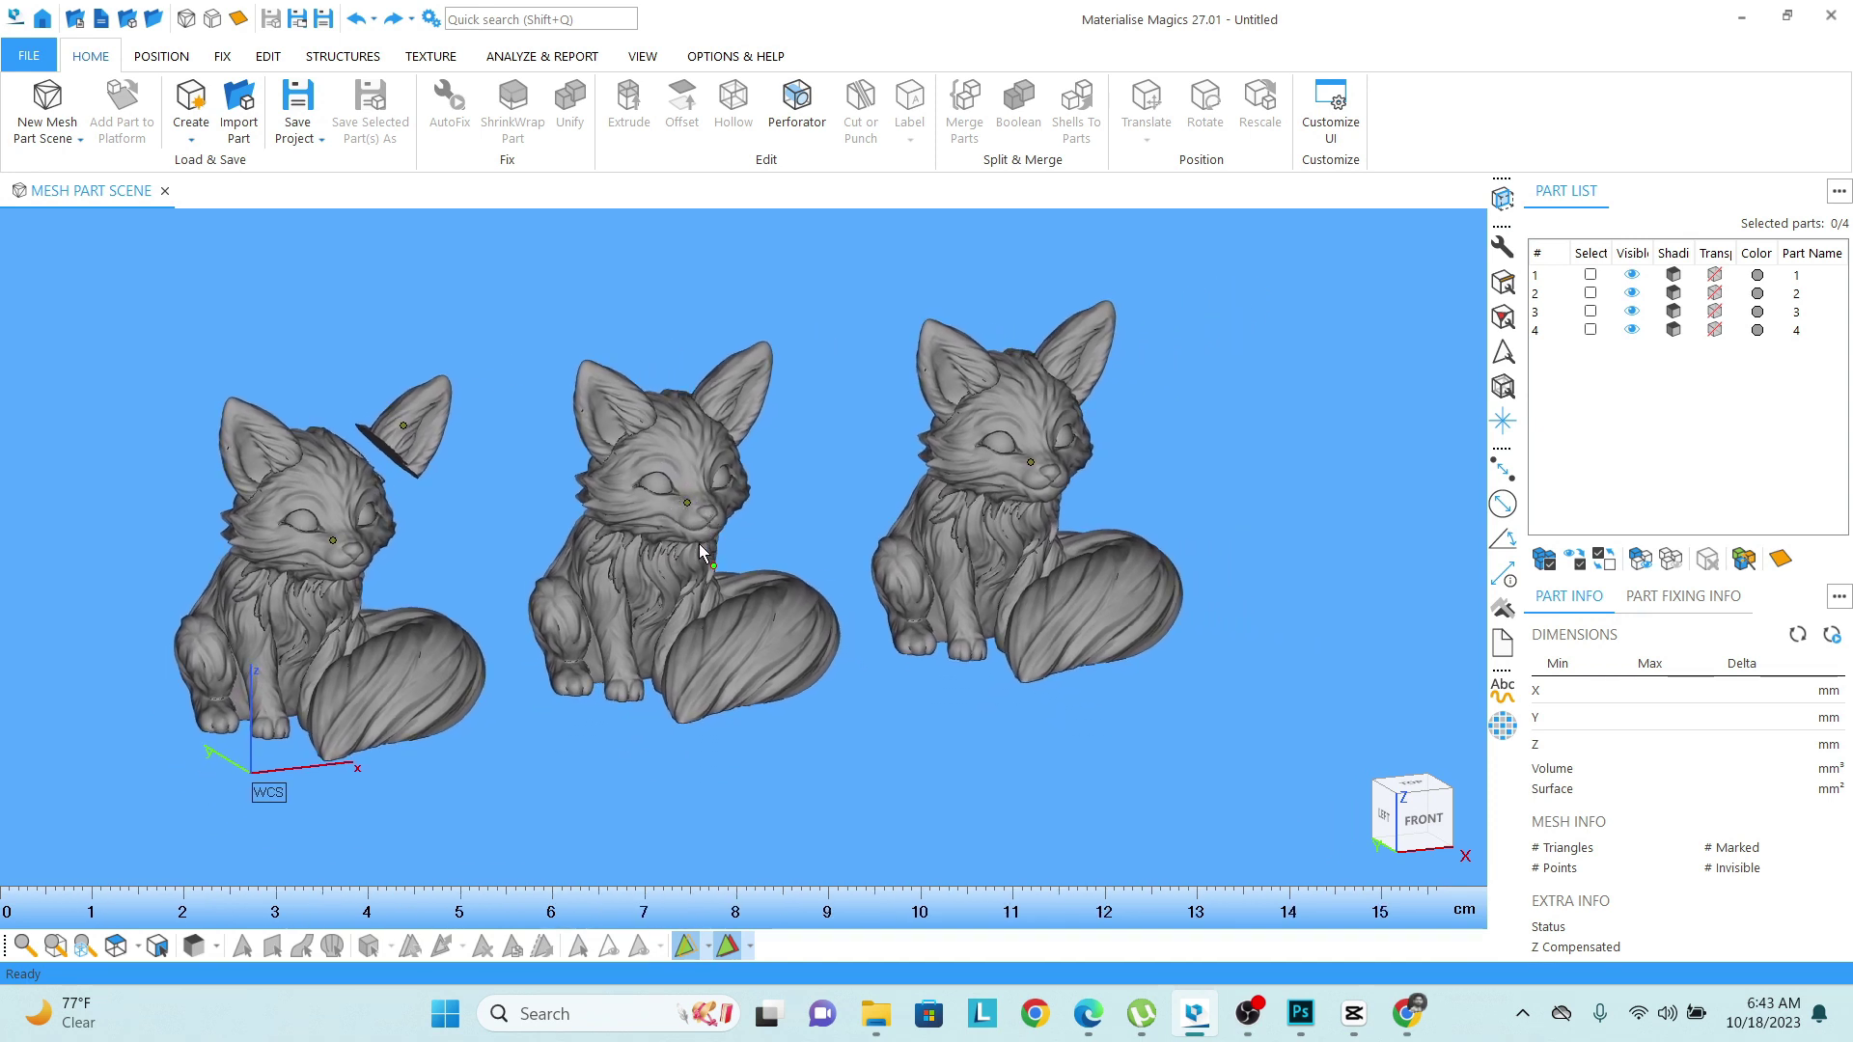
{"action": "middle_click_drag", "start_coordinate": [482, 500], "coordinate": [529, 493]}
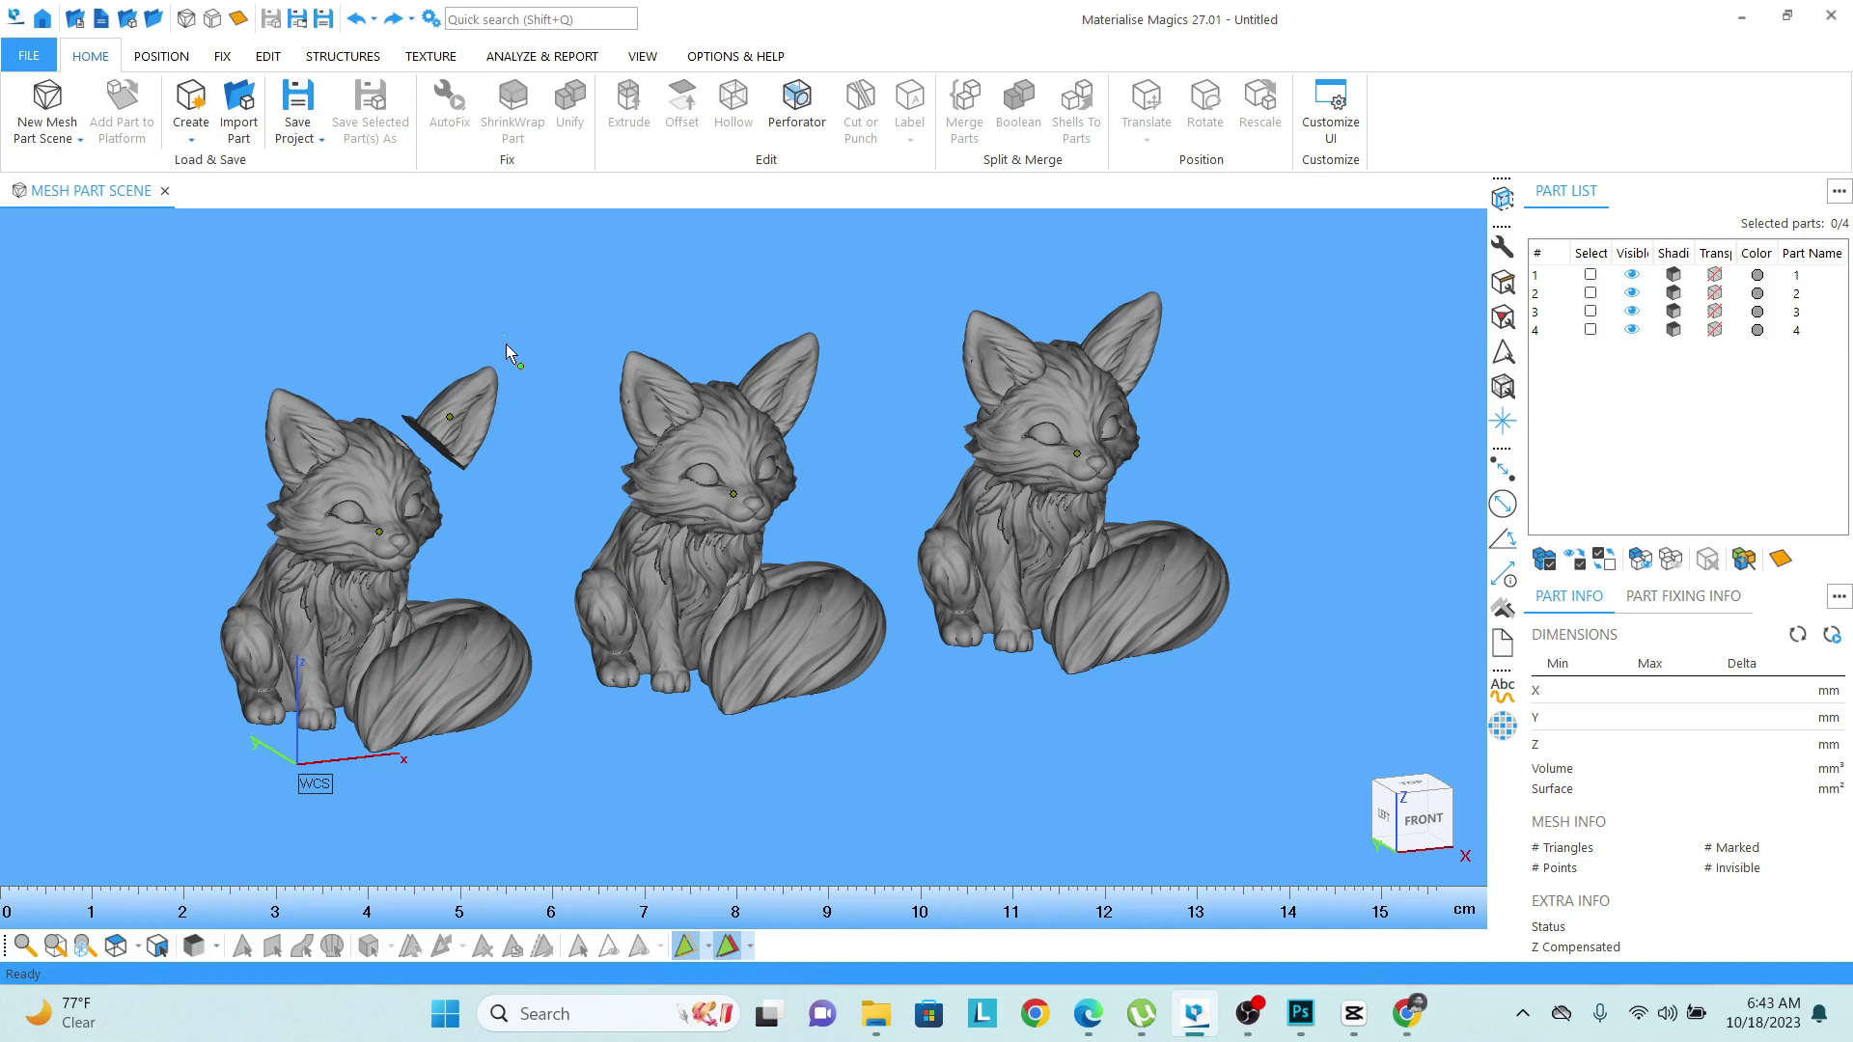
{"action": "left_click_drag", "start_coordinate": [506, 344], "coordinate": [166, 832]}
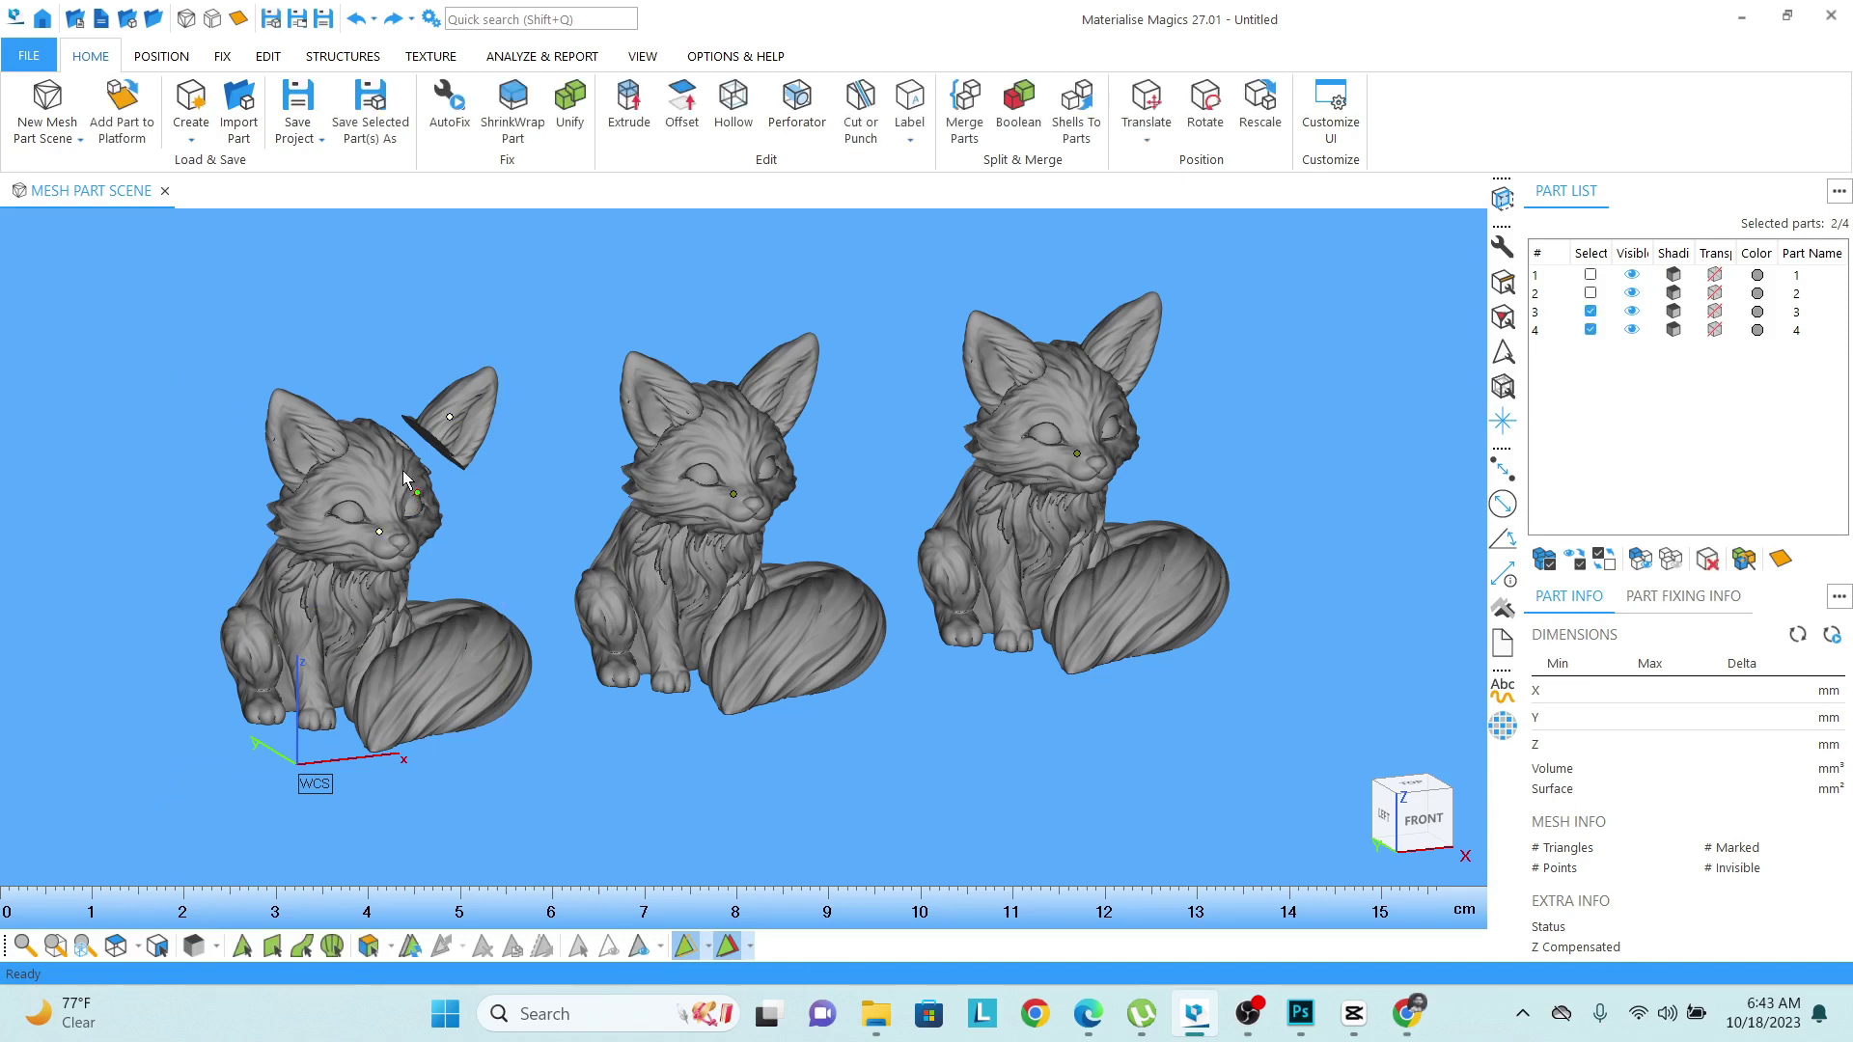
Orbit, pan and zoom the view to look down on the three foxes.
{"action": "right_click_drag", "start_coordinate": [579, 637], "coordinate": [619, 569]}
{"action": "middle_click_drag", "start_coordinate": [618, 569], "coordinate": [683, 565]}
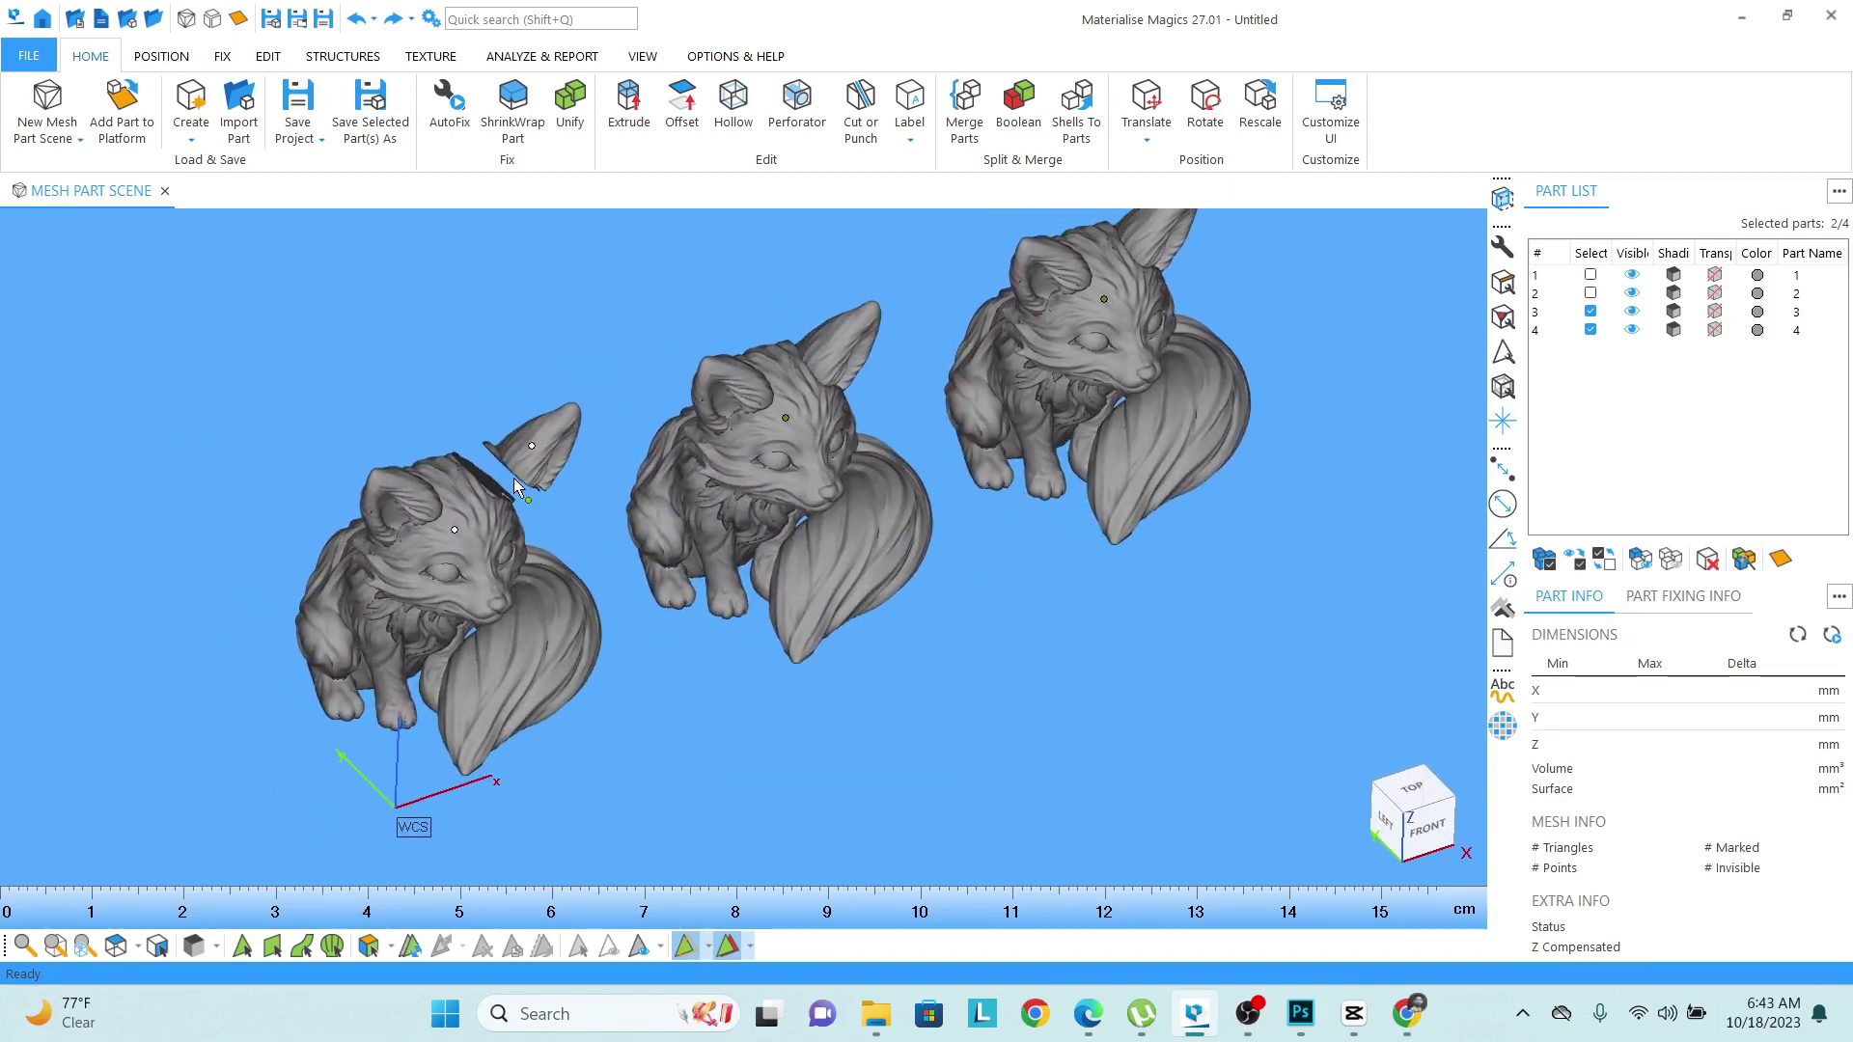
{"action": "scroll", "coordinate": [618, 589], "scroll_direction": "down", "scroll_amount": 4}
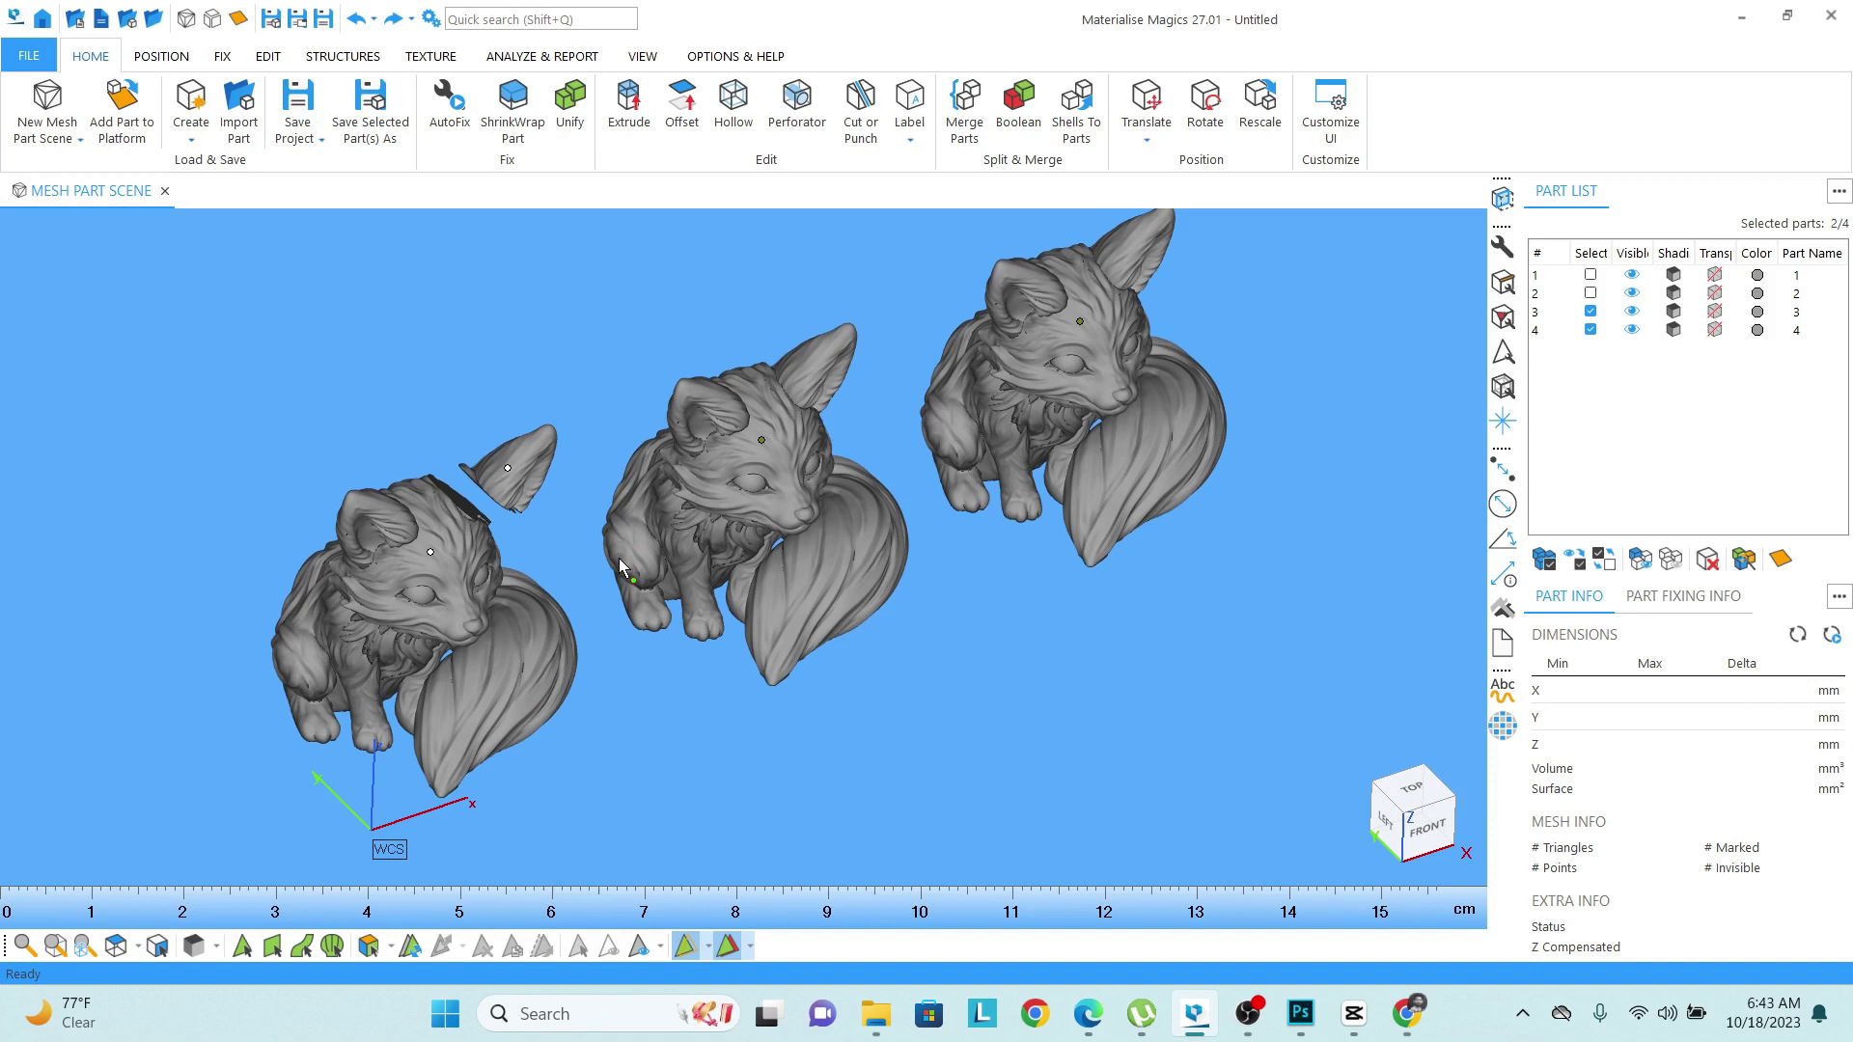
{"action": "scroll", "coordinate": [619, 599], "scroll_direction": "up", "scroll_amount": 1}
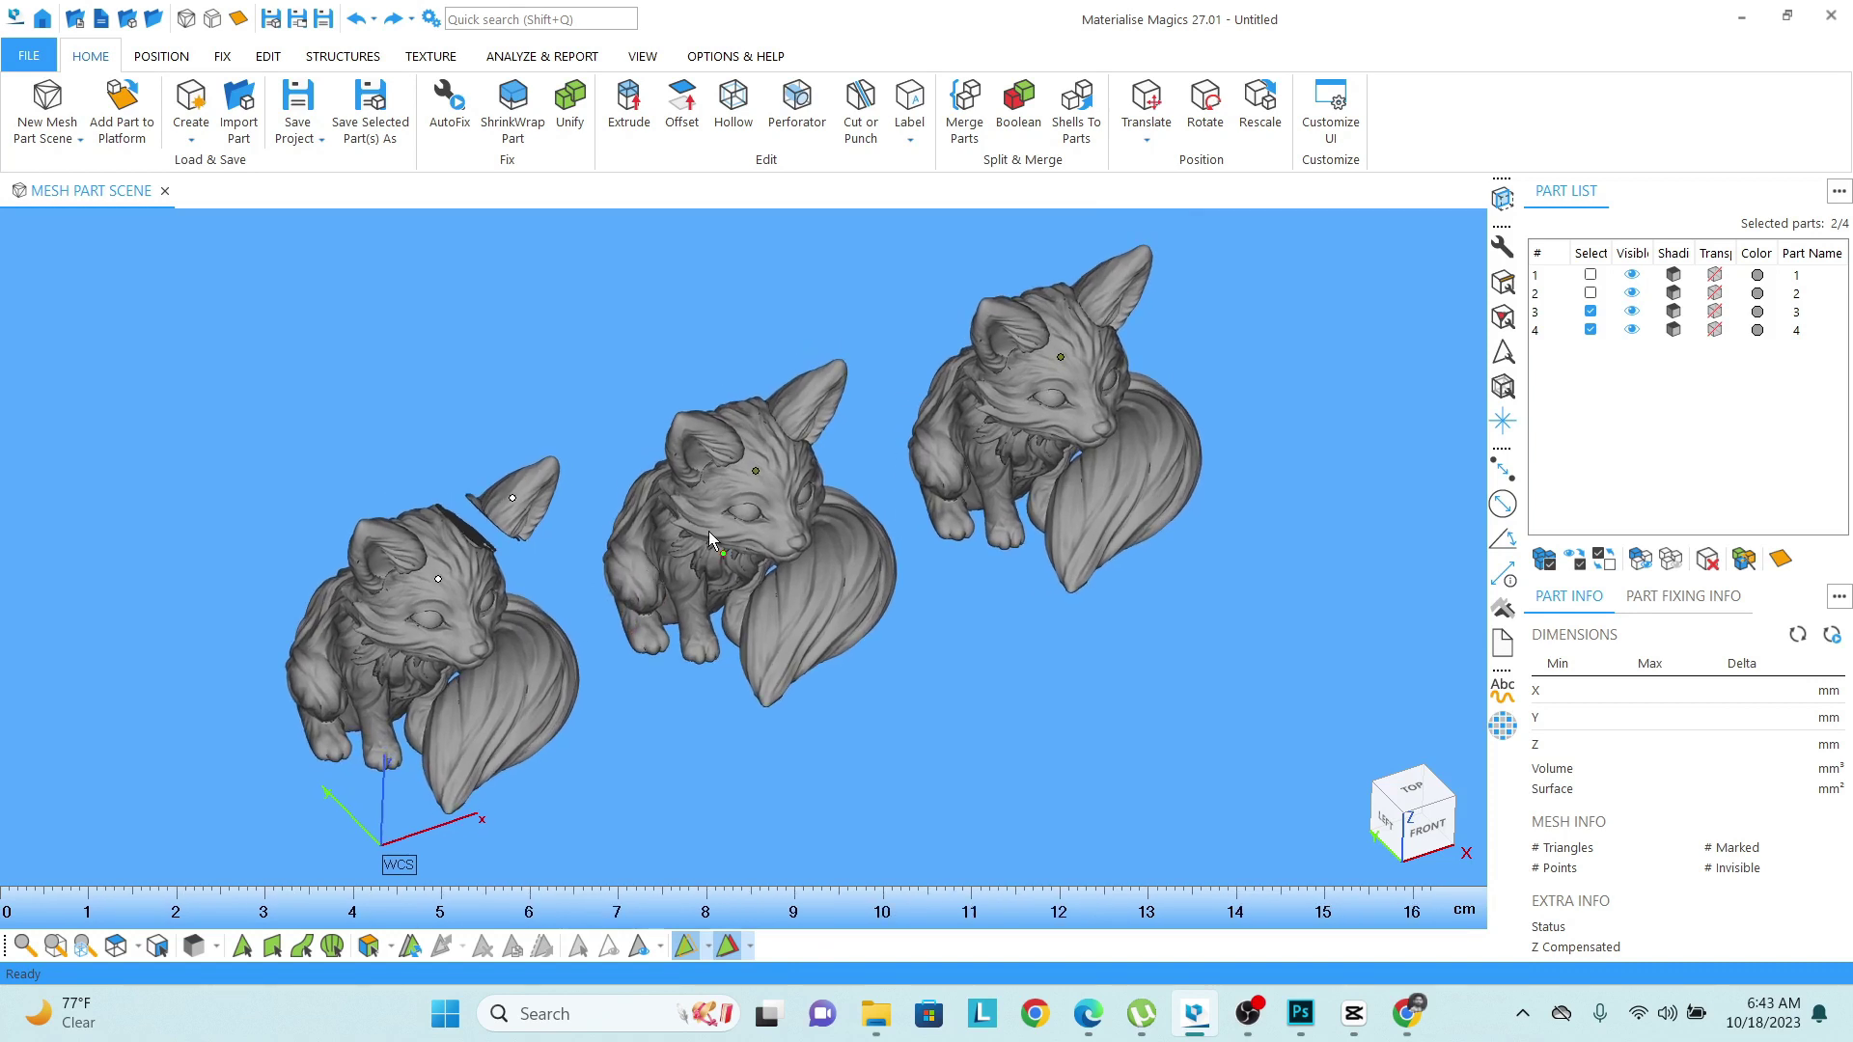
{"action": "right_click_drag", "start_coordinate": [712, 585], "coordinate": [693, 550]}
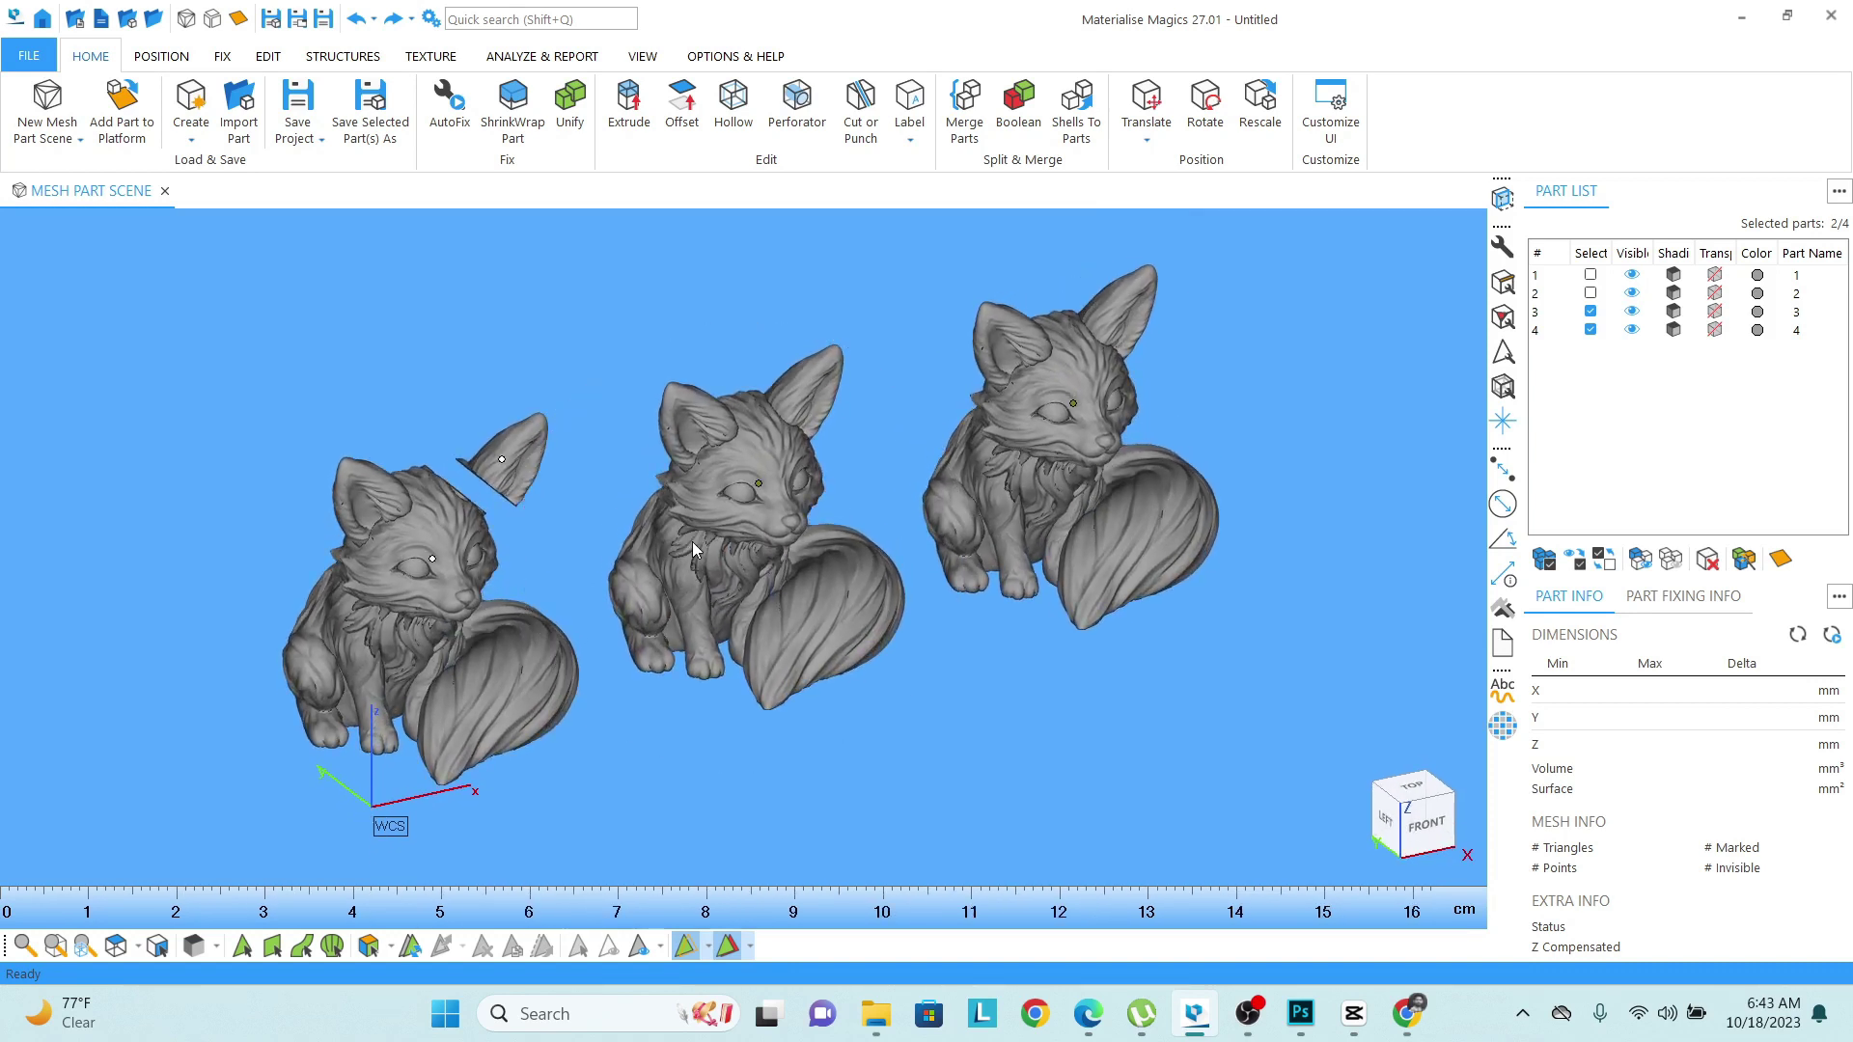
{"action": "middle_click_drag", "start_coordinate": [611, 634], "coordinate": [583, 615]}
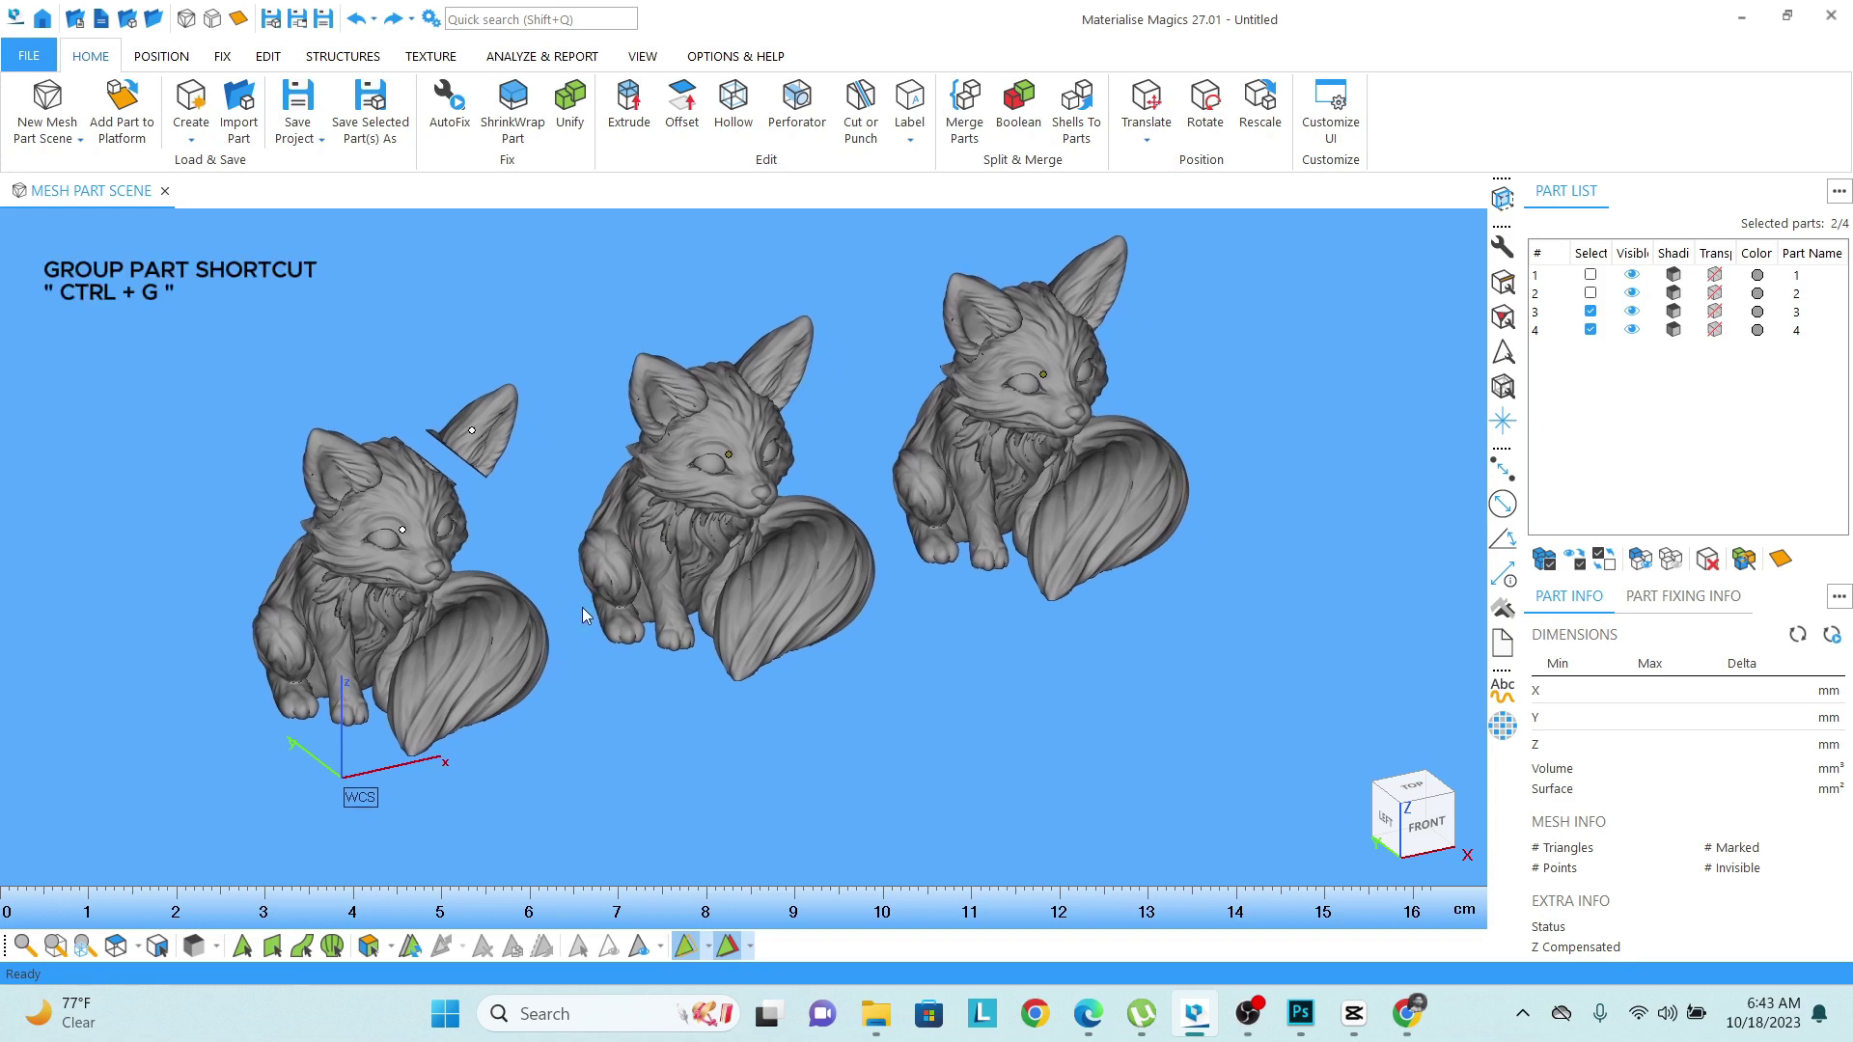
Group the left fox and its ear as Group2 with Ctrl+G, then hide and show it twice.
{"action": "key", "text": "ctrl+g"}
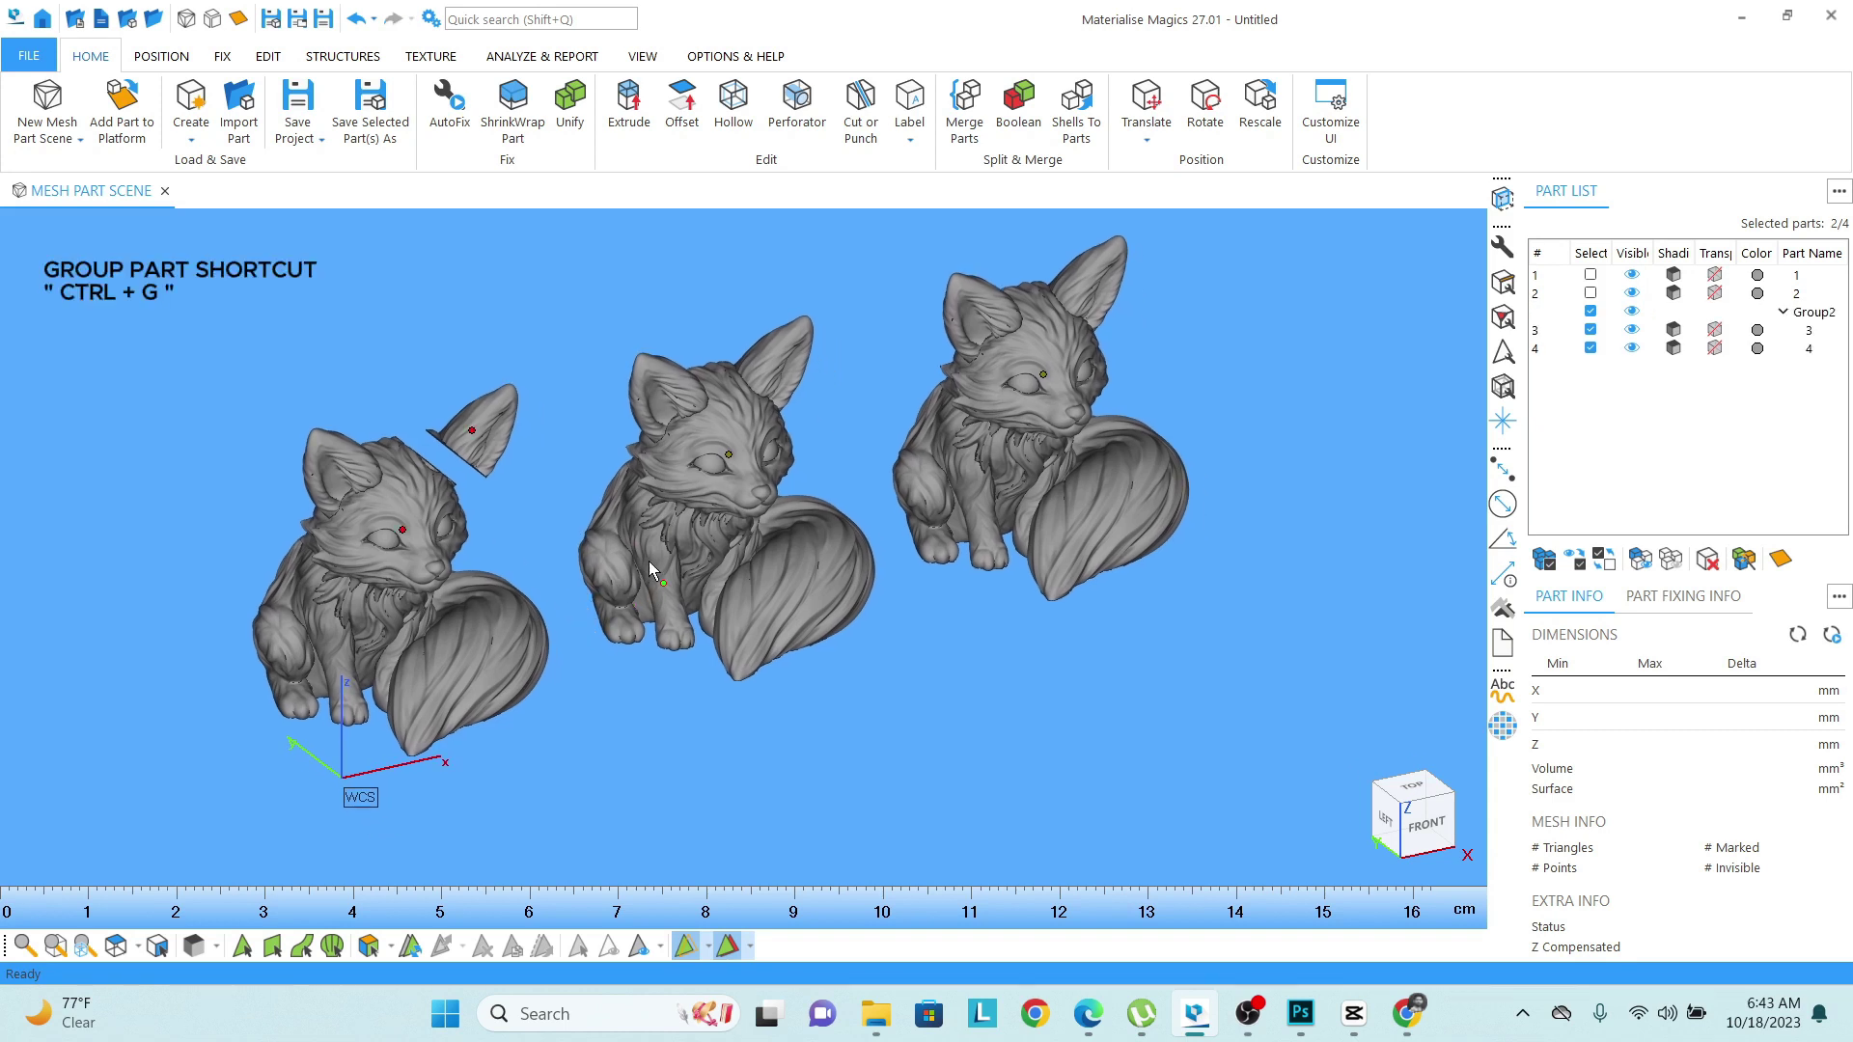
{"action": "left_click", "coordinate": [1784, 310]}
{"action": "left_click", "coordinate": [1631, 311]}
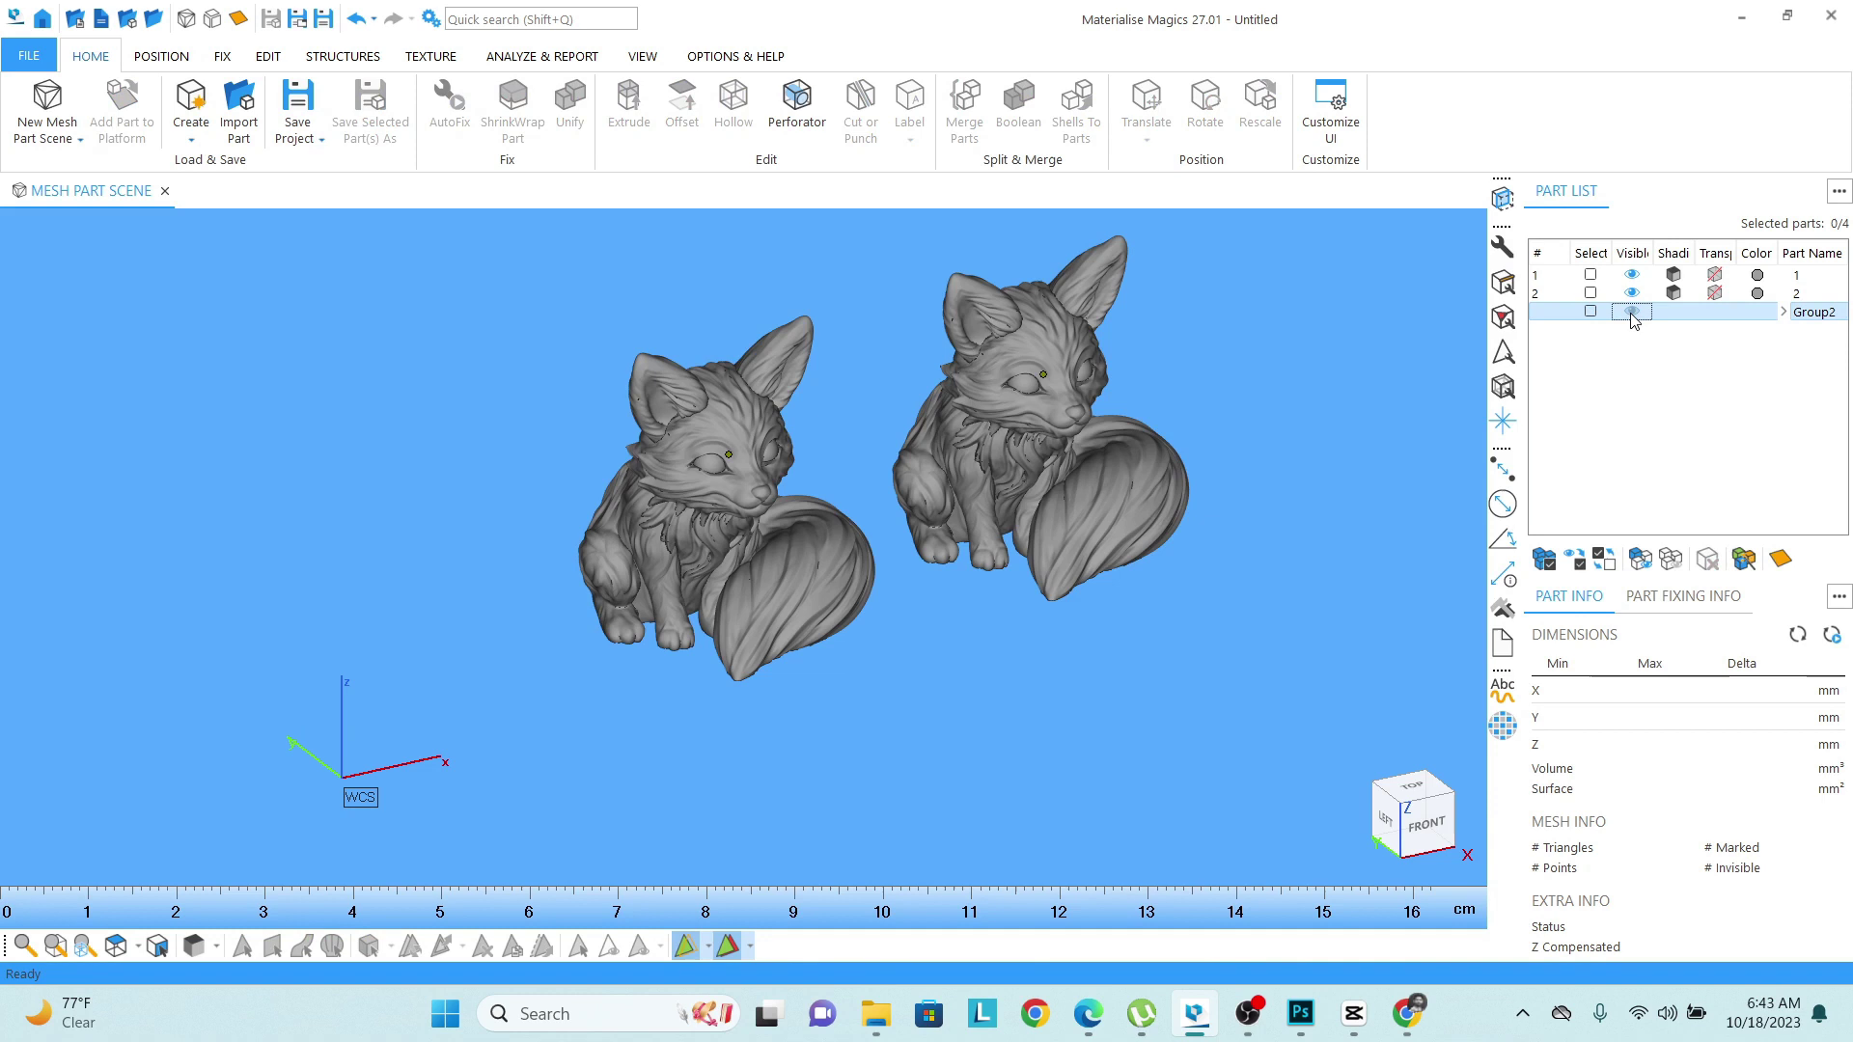
{"action": "left_click", "coordinate": [1632, 312]}
{"action": "left_click", "coordinate": [1632, 311]}
{"action": "left_click", "coordinate": [1632, 312]}
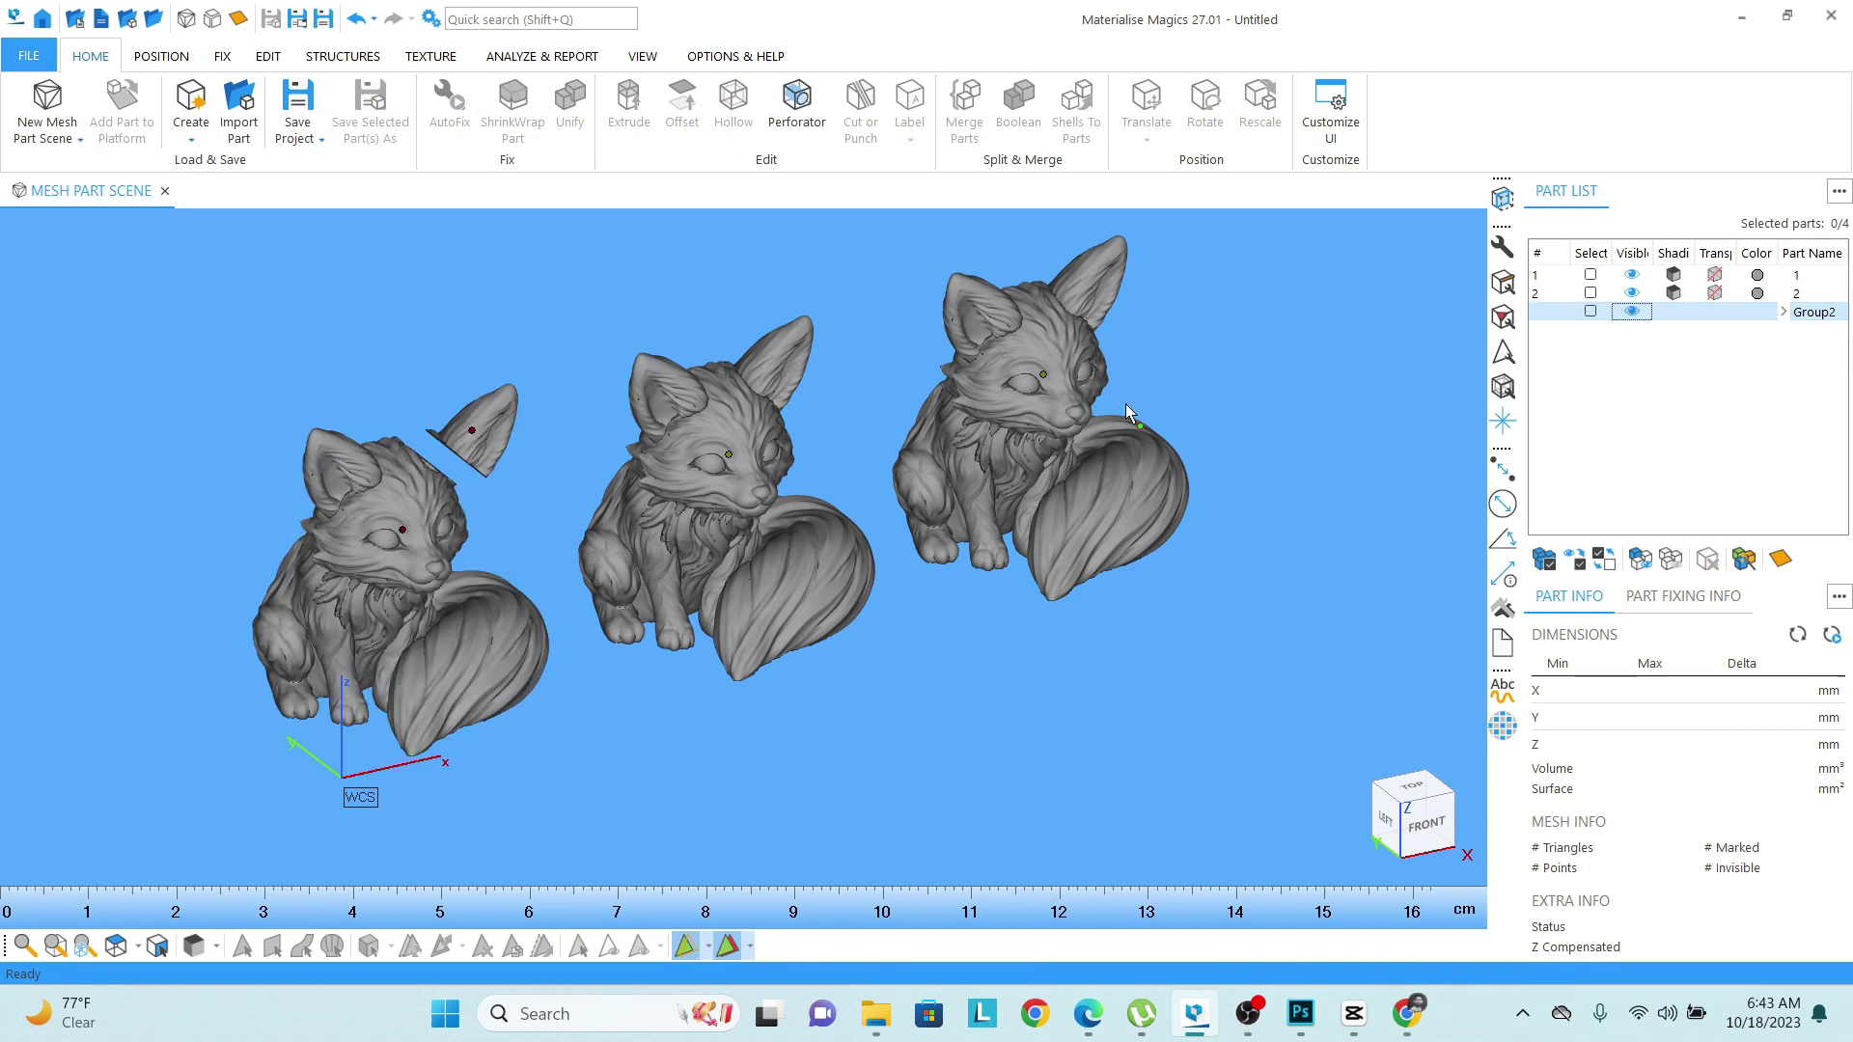
Select Group2 and ungroup it back into separate parts 3 and 4.
{"action": "left_click", "coordinate": [390, 504]}
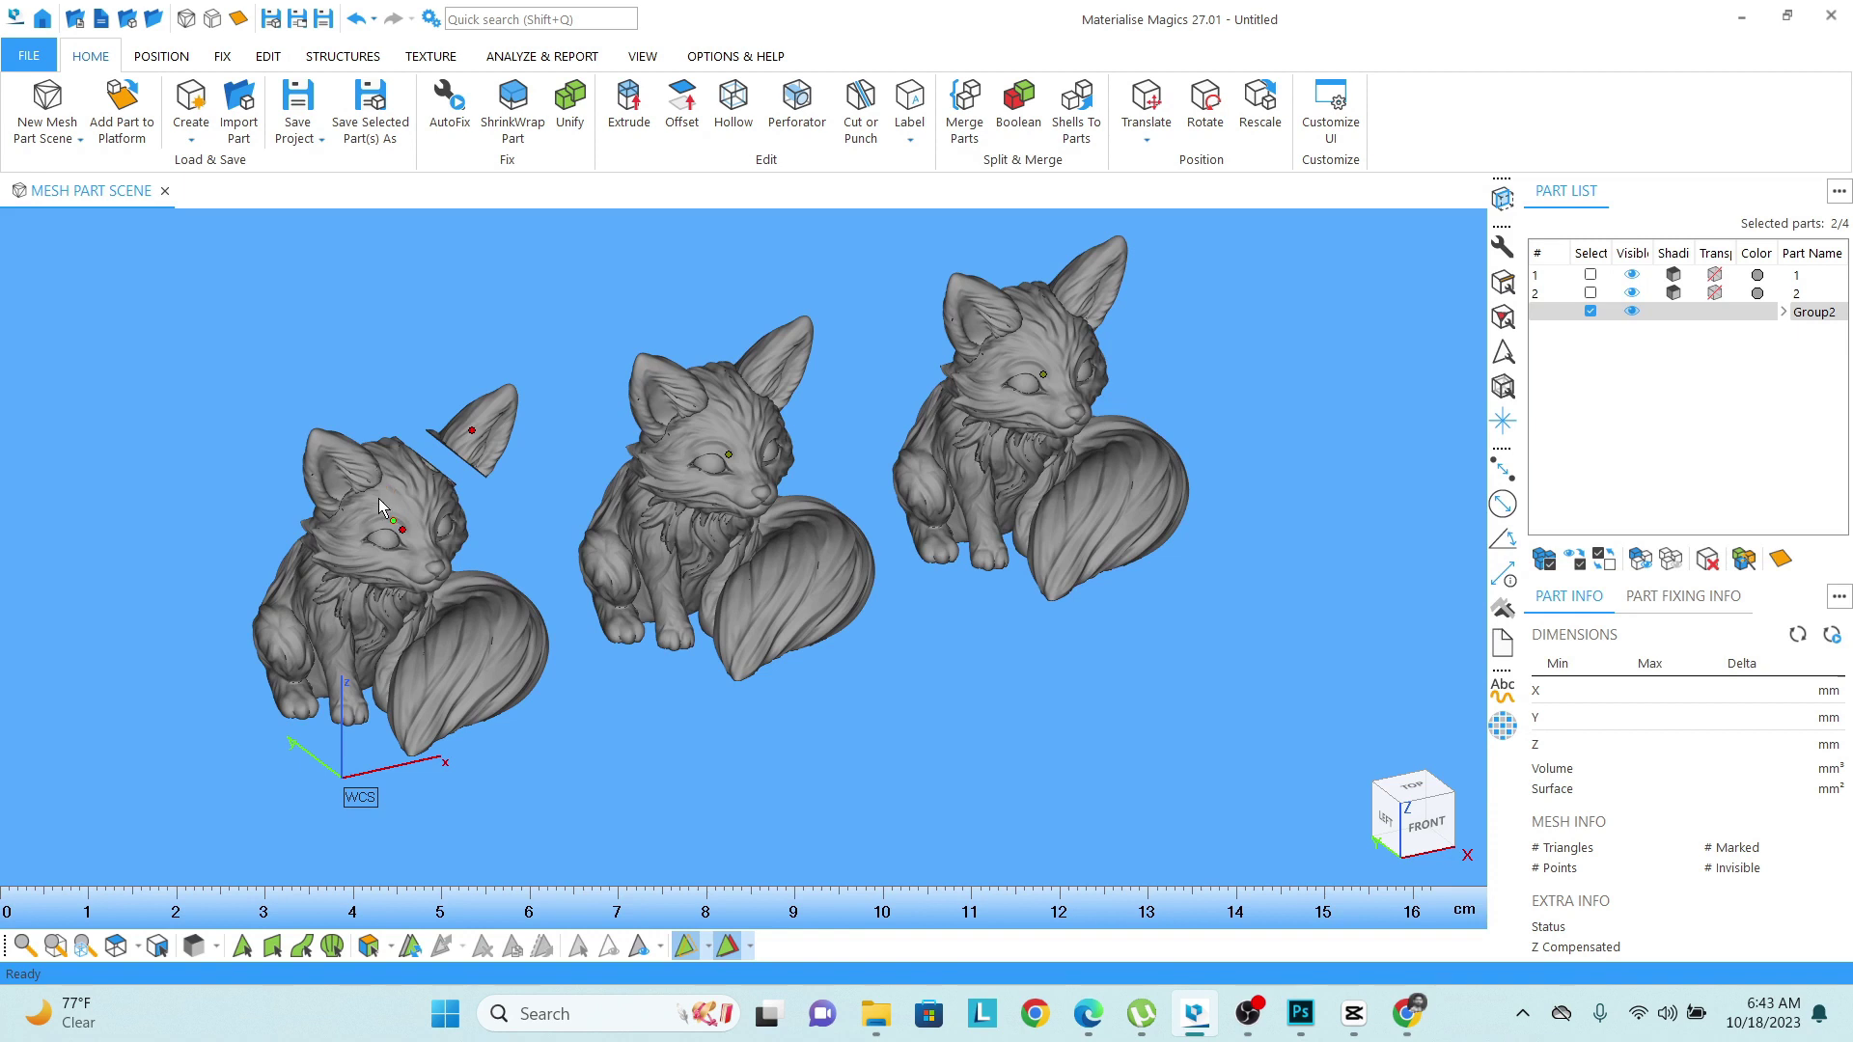
{"action": "right_click", "coordinate": [1825, 318]}
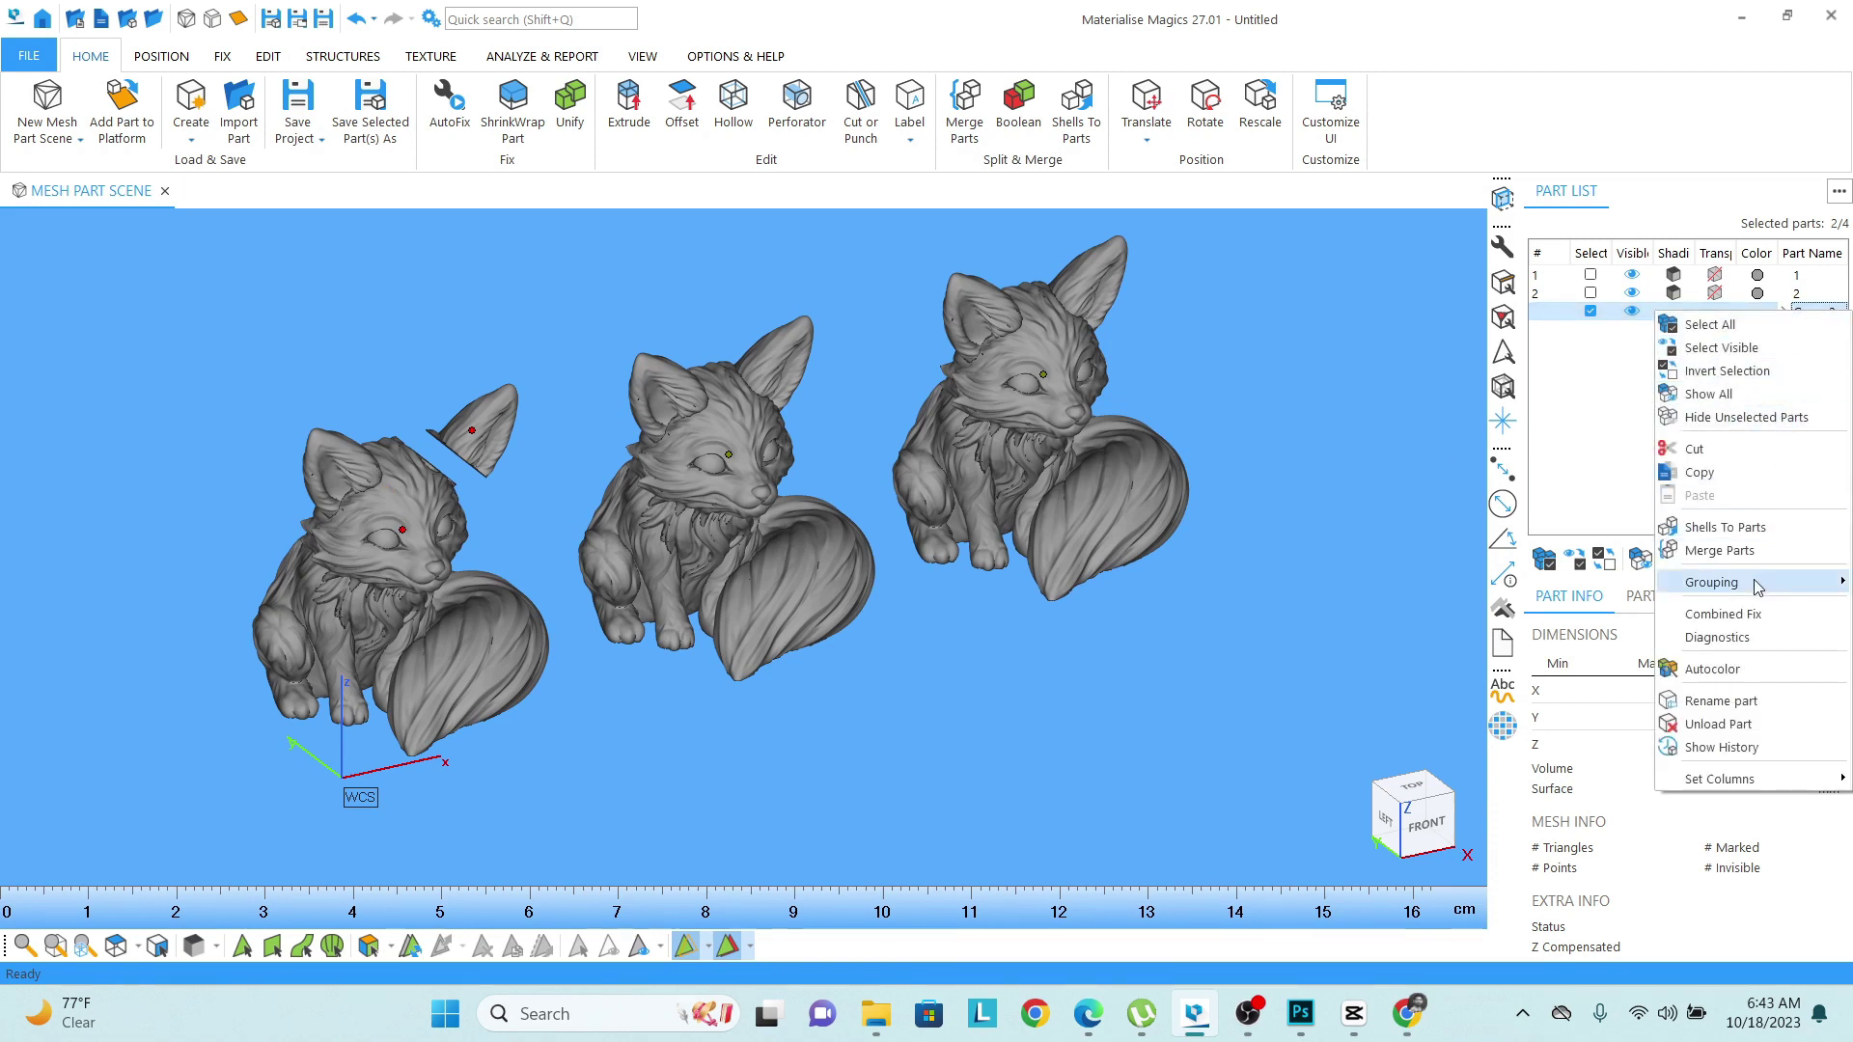
{"action": "mouse_move", "coordinate": [1755, 587]}
{"action": "left_click", "coordinate": [1544, 600]}
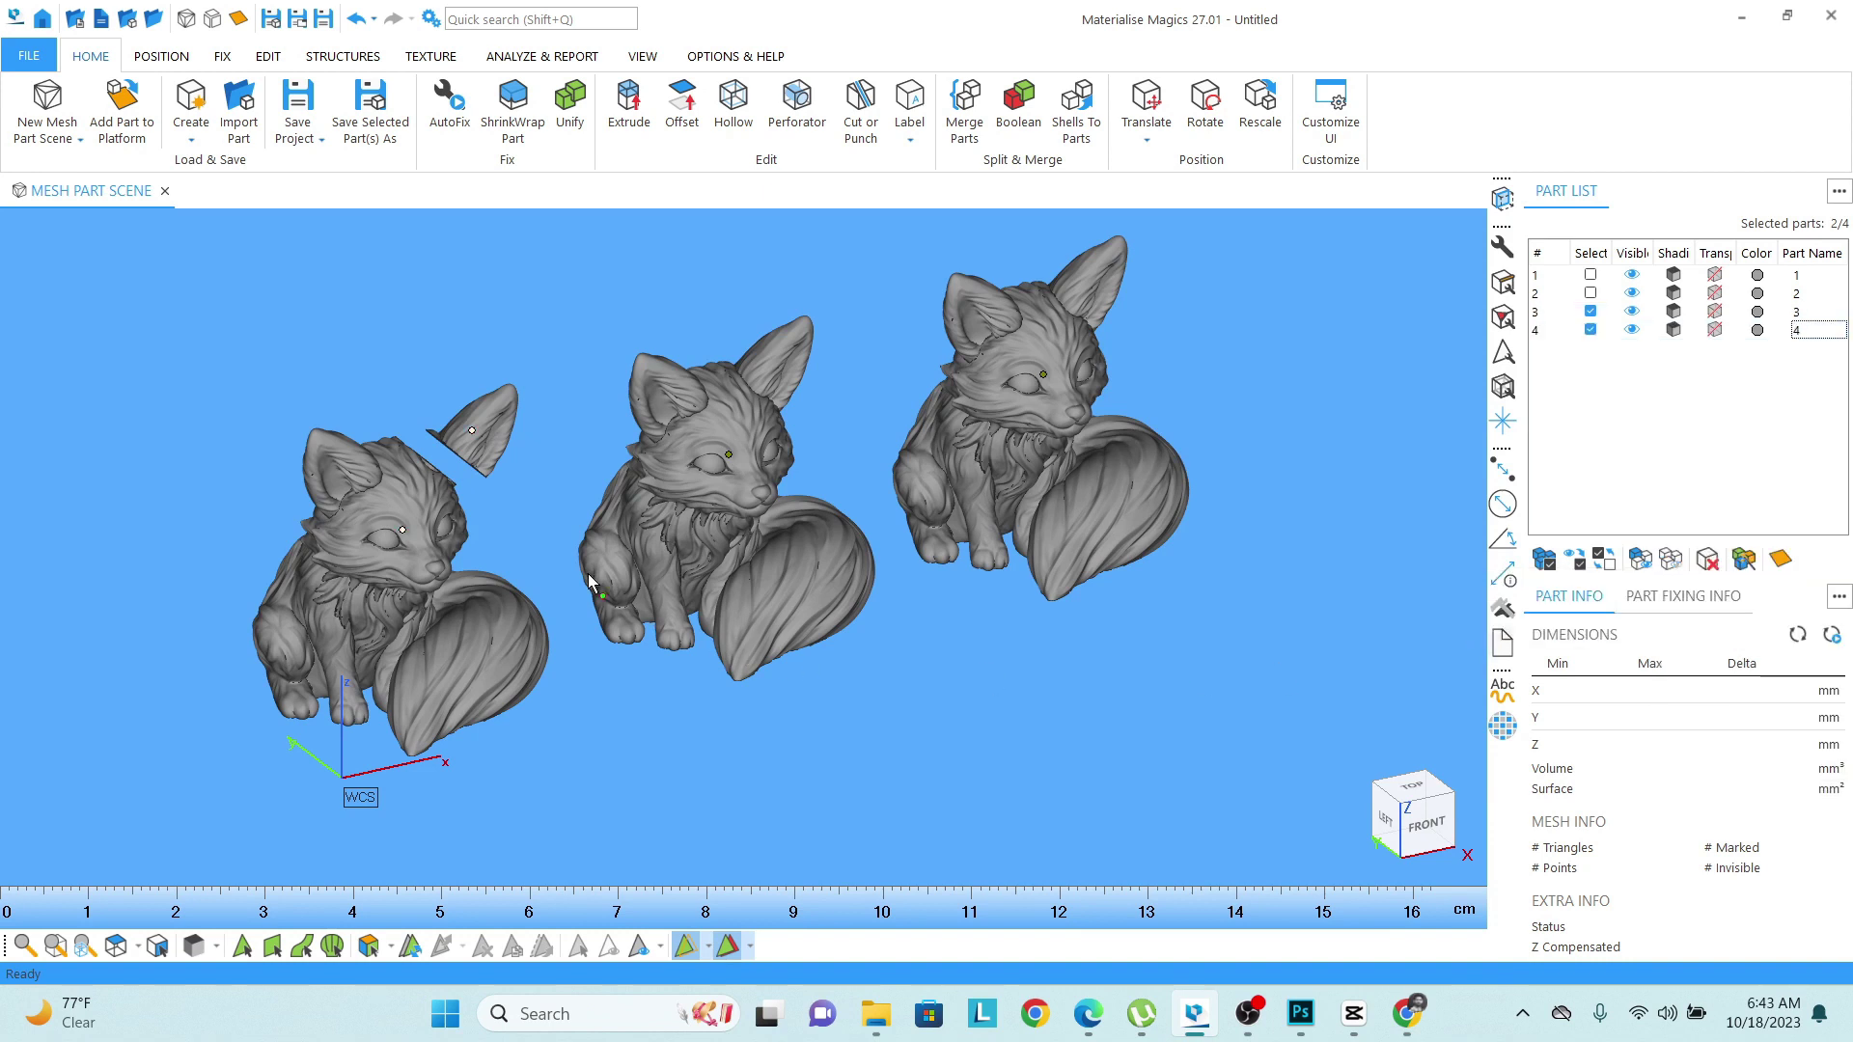
Clear the selection and orbit and zoom to inspect the left fox's cut ear.
{"action": "left_click", "coordinate": [454, 388]}
{"action": "middle_click_drag", "start_coordinate": [731, 531], "coordinate": [701, 579]}
{"action": "right_click_drag", "start_coordinate": [699, 571], "coordinate": [776, 565]}
{"action": "scroll", "coordinate": [827, 612], "scroll_direction": "down", "scroll_amount": 2}
{"action": "middle_click_drag", "start_coordinate": [776, 564], "coordinate": [861, 542]}
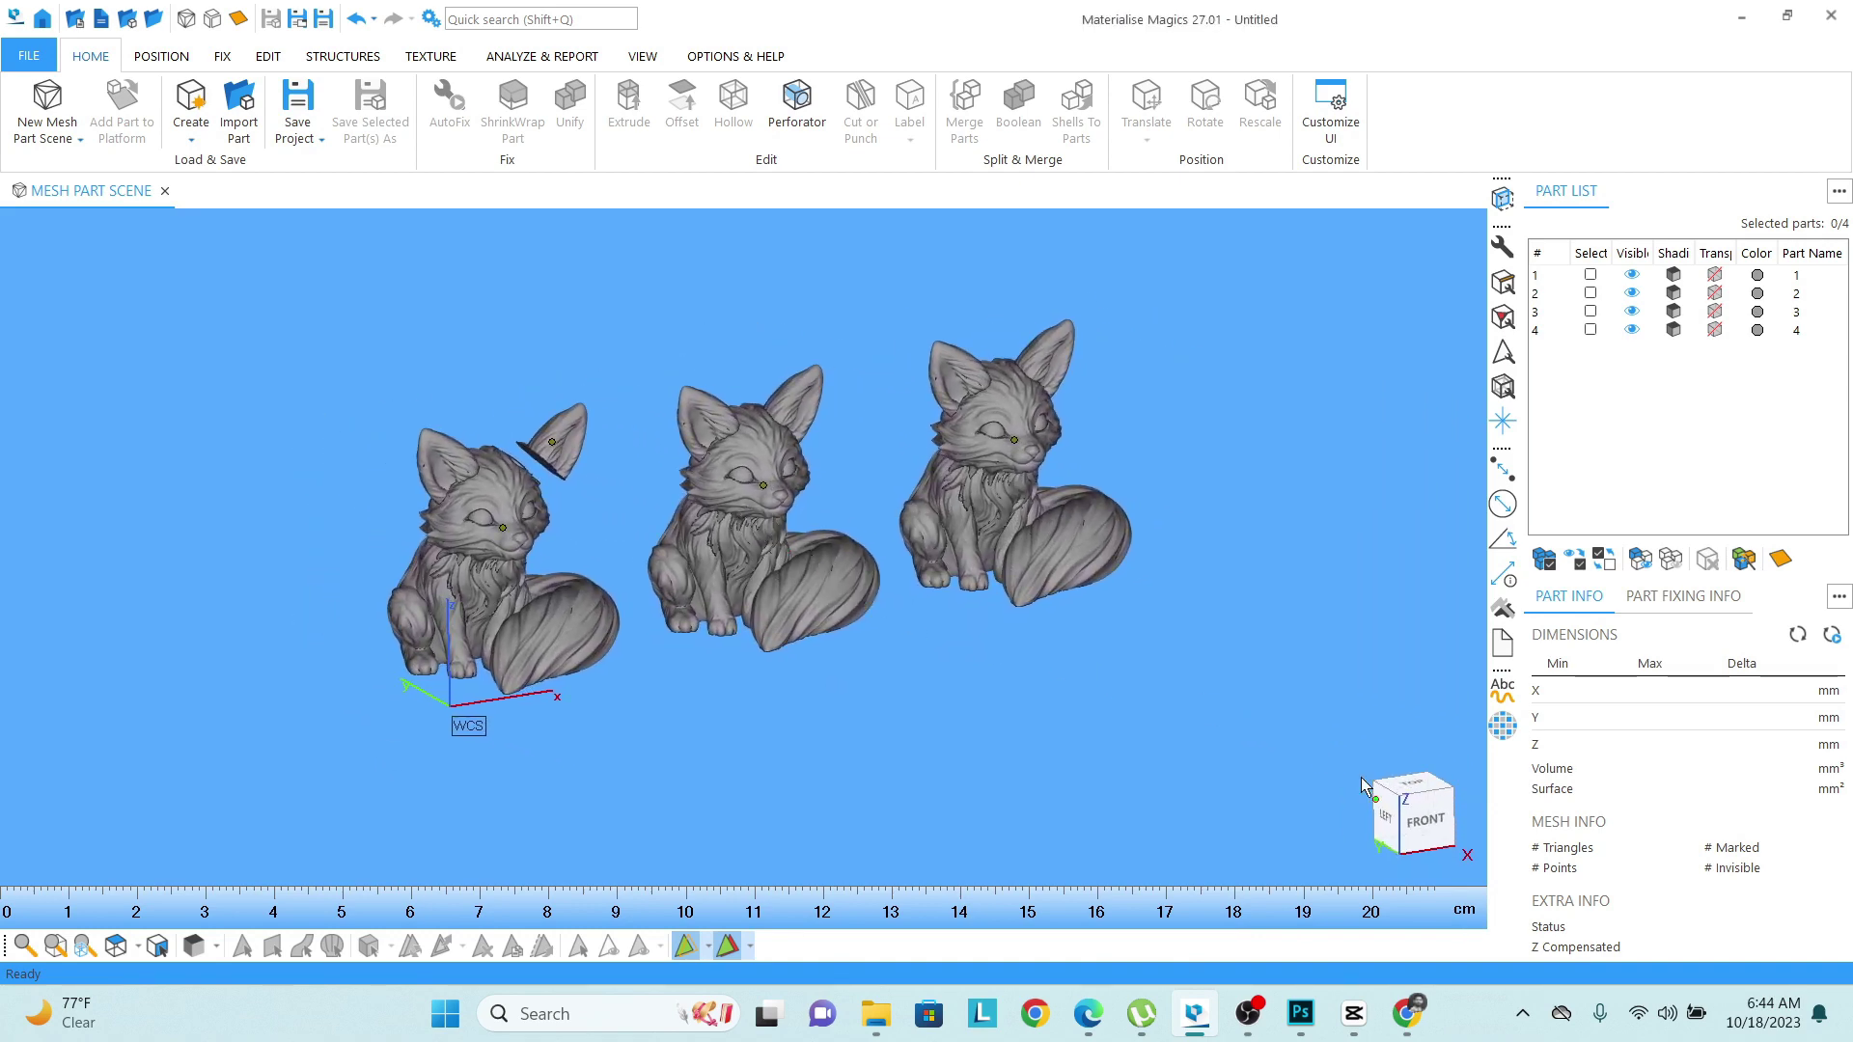
{"action": "scroll", "coordinate": [527, 471], "scroll_direction": "up", "scroll_amount": 4}
{"action": "right_click_drag", "start_coordinate": [527, 471], "coordinate": [599, 557]}
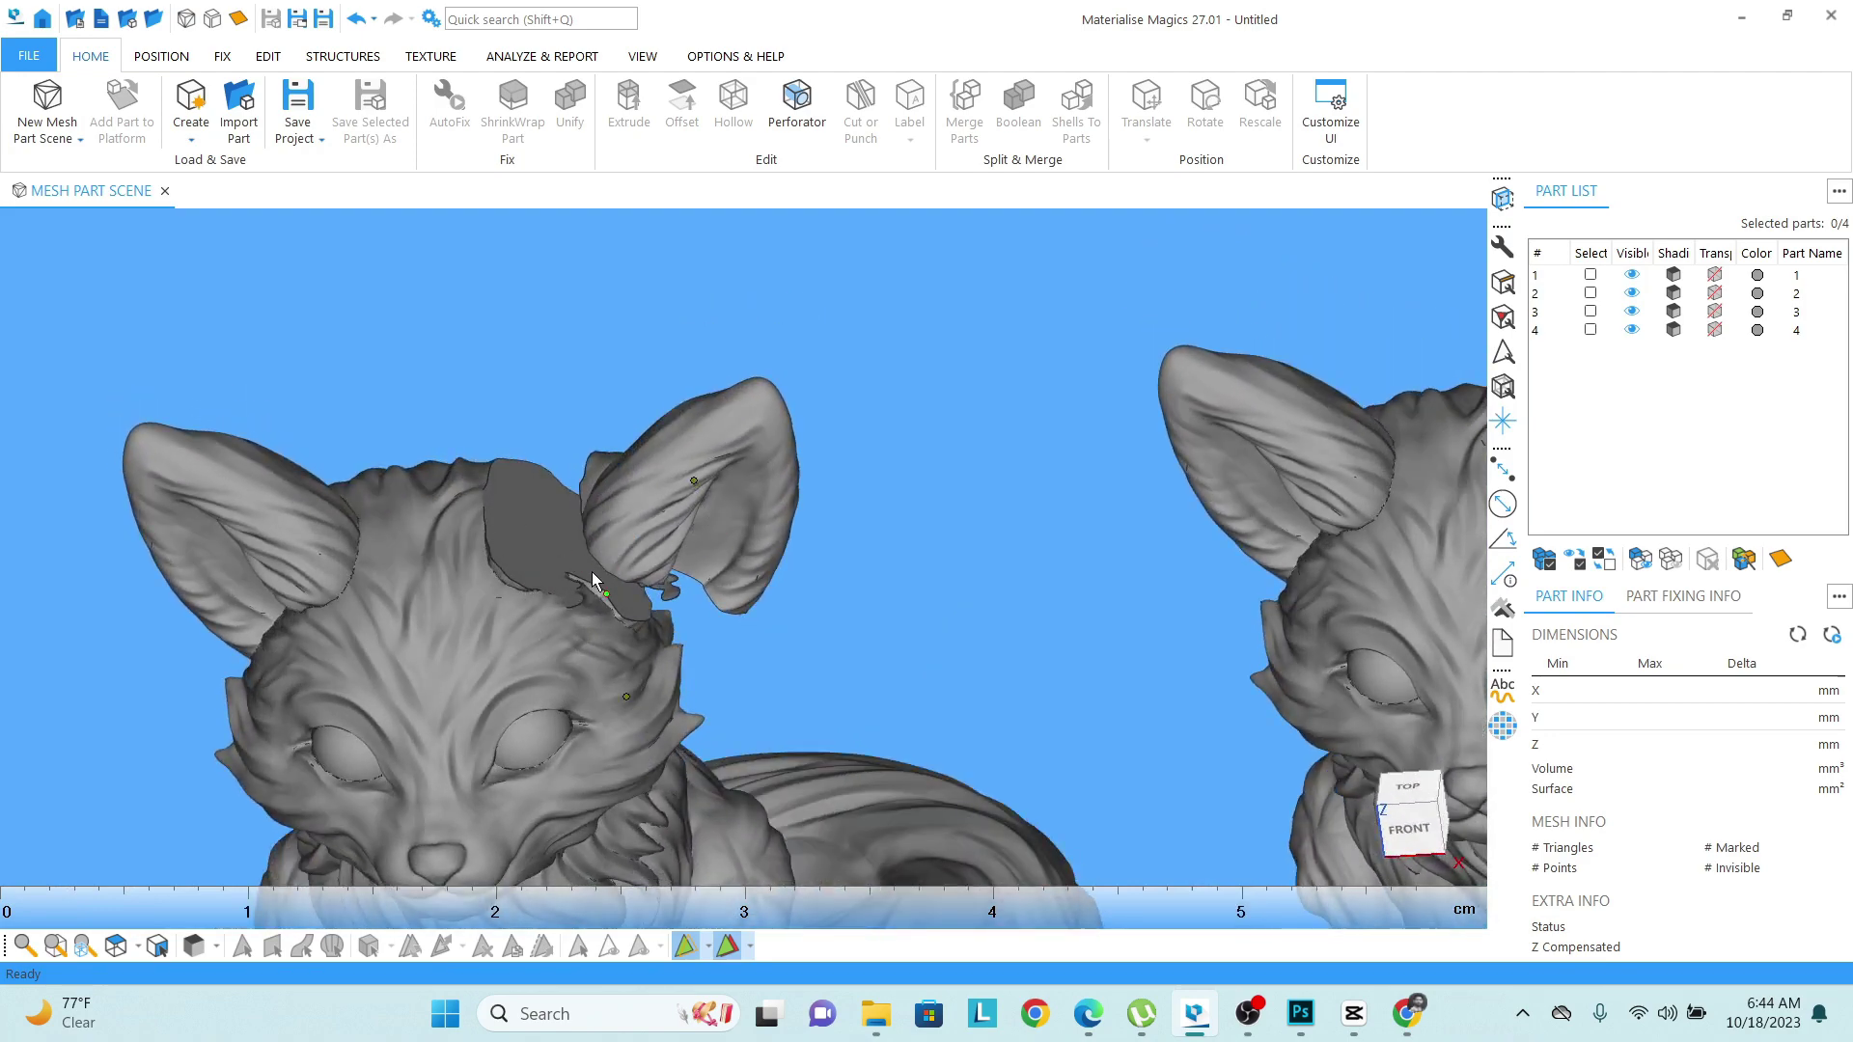
{"action": "scroll", "coordinate": [548, 525], "scroll_direction": "down", "scroll_amount": 3}
{"action": "right_click_drag", "start_coordinate": [548, 526], "coordinate": [621, 520]}
{"action": "scroll", "coordinate": [621, 519], "scroll_direction": "down", "scroll_amount": 2}
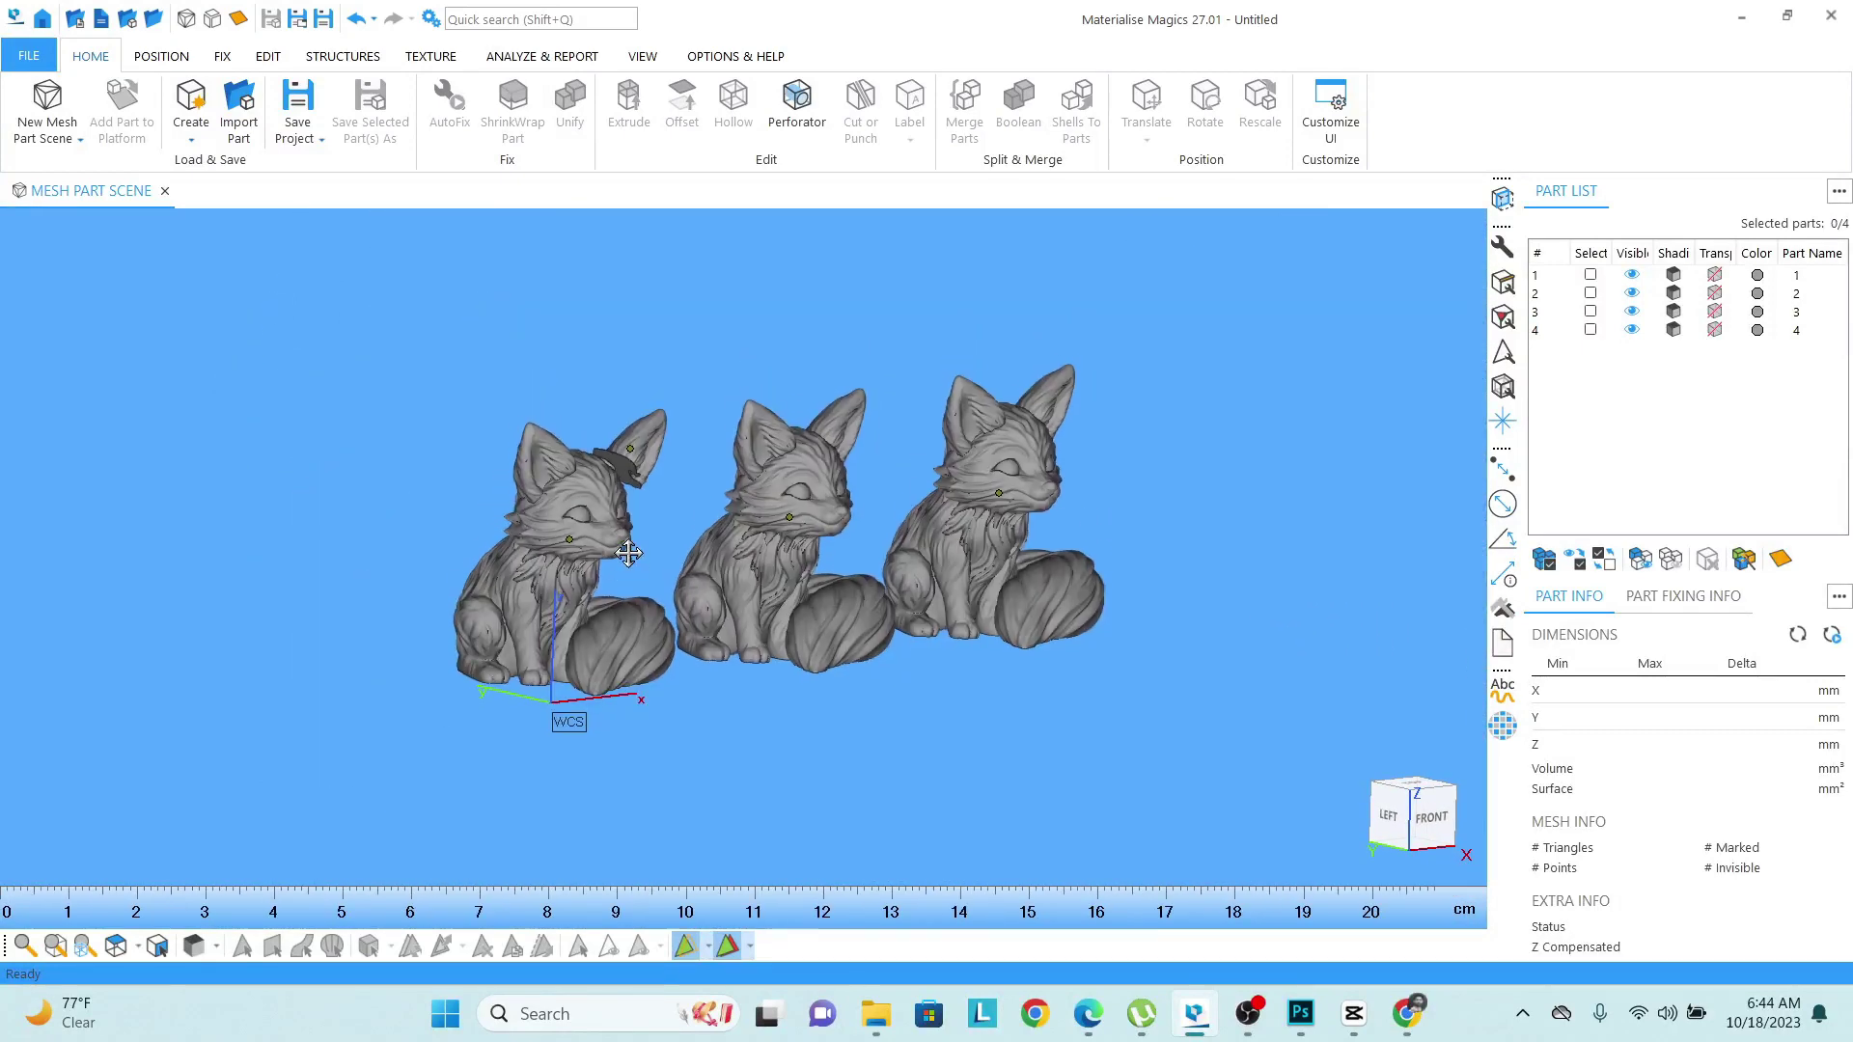
{"action": "middle_click_drag", "start_coordinate": [935, 608], "coordinate": [749, 563]}
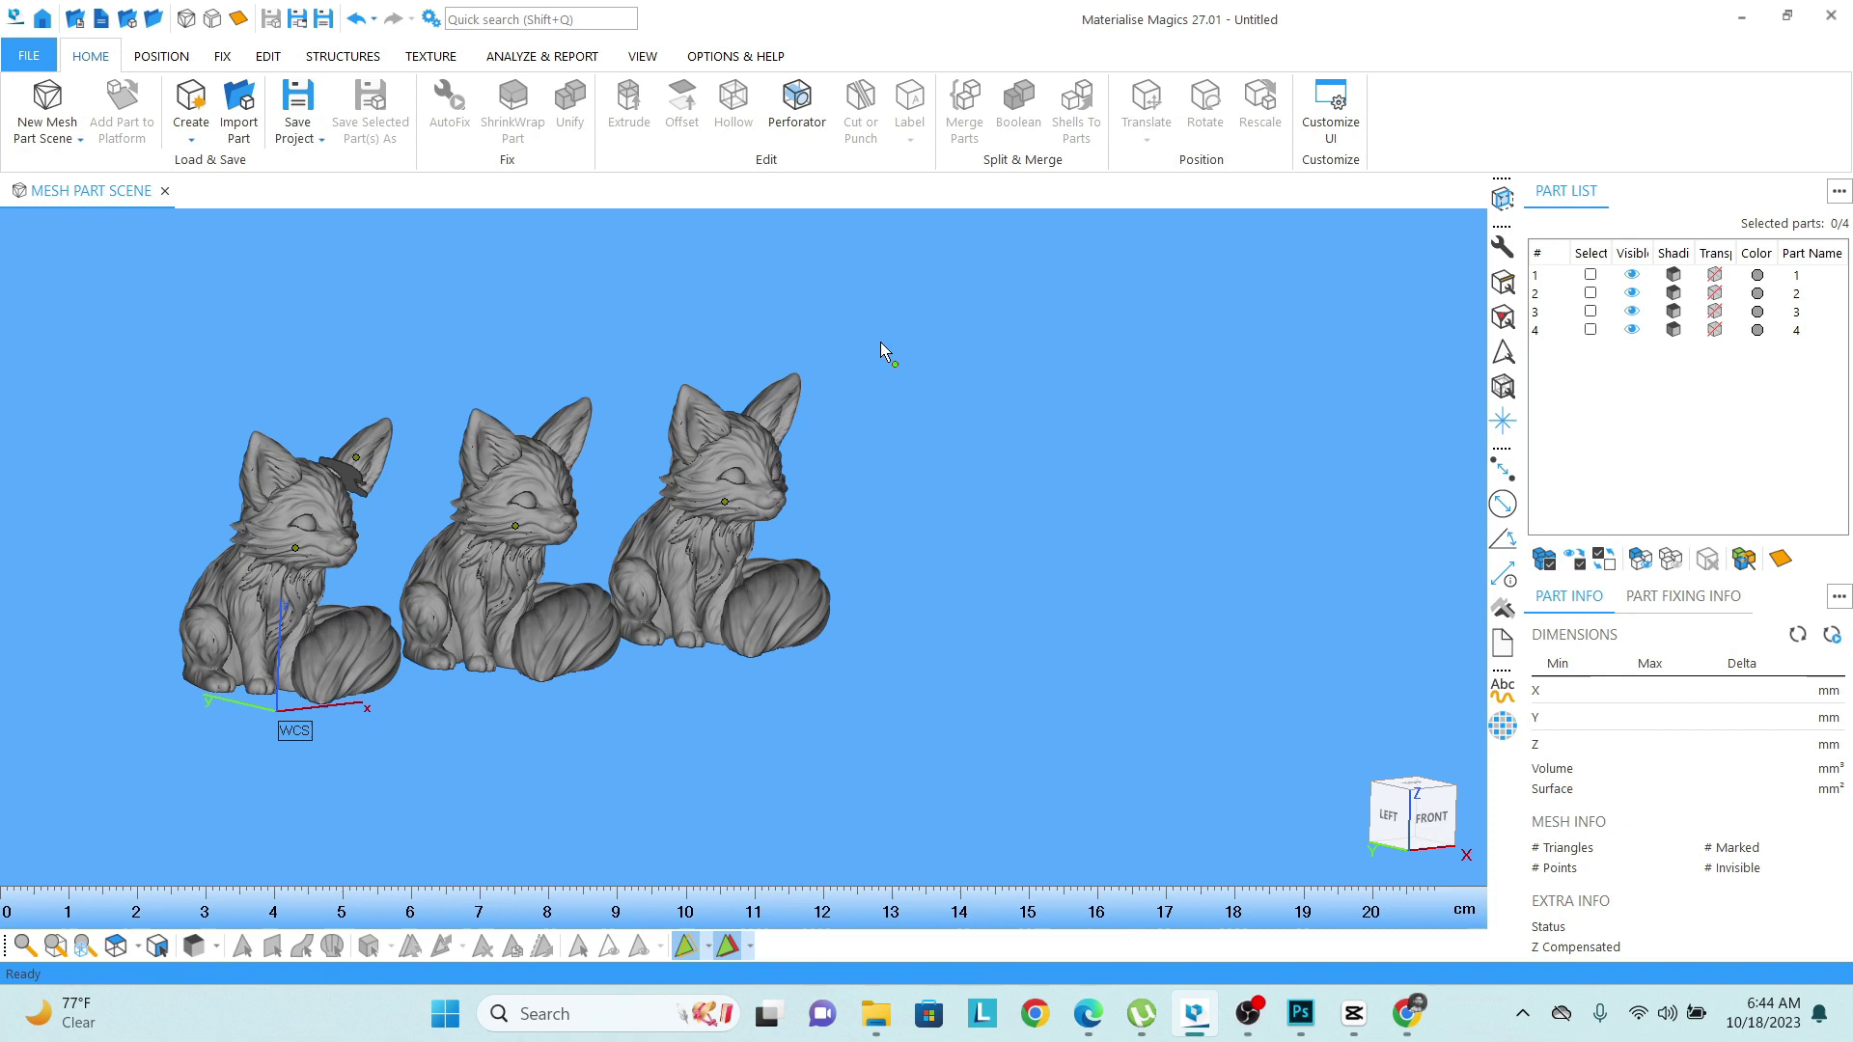
Select all four fox parts and hide each one, leaving the scene empty.
{"action": "left_click_drag", "start_coordinate": [880, 341], "coordinate": [193, 716]}
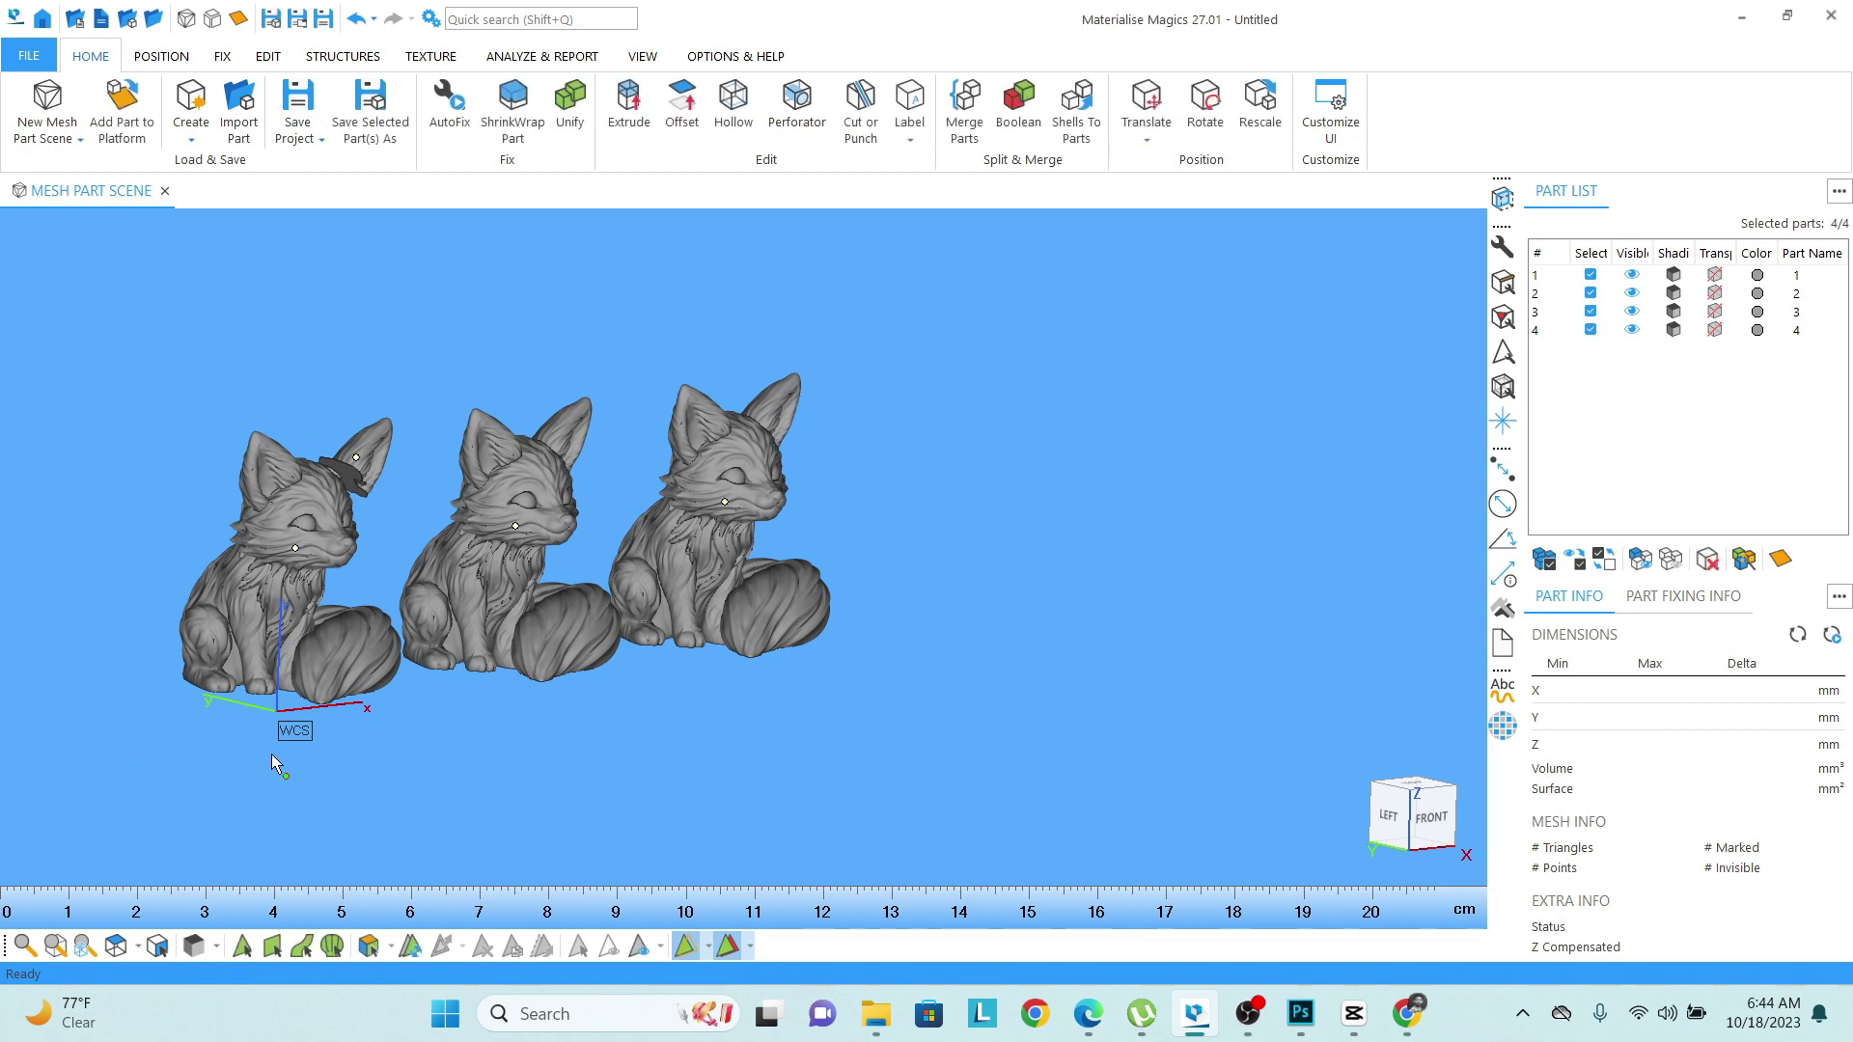
{"action": "left_click", "coordinate": [1631, 275]}
{"action": "left_click", "coordinate": [1631, 292]}
{"action": "left_click", "coordinate": [1631, 311]}
{"action": "left_click", "coordinate": [1632, 330]}
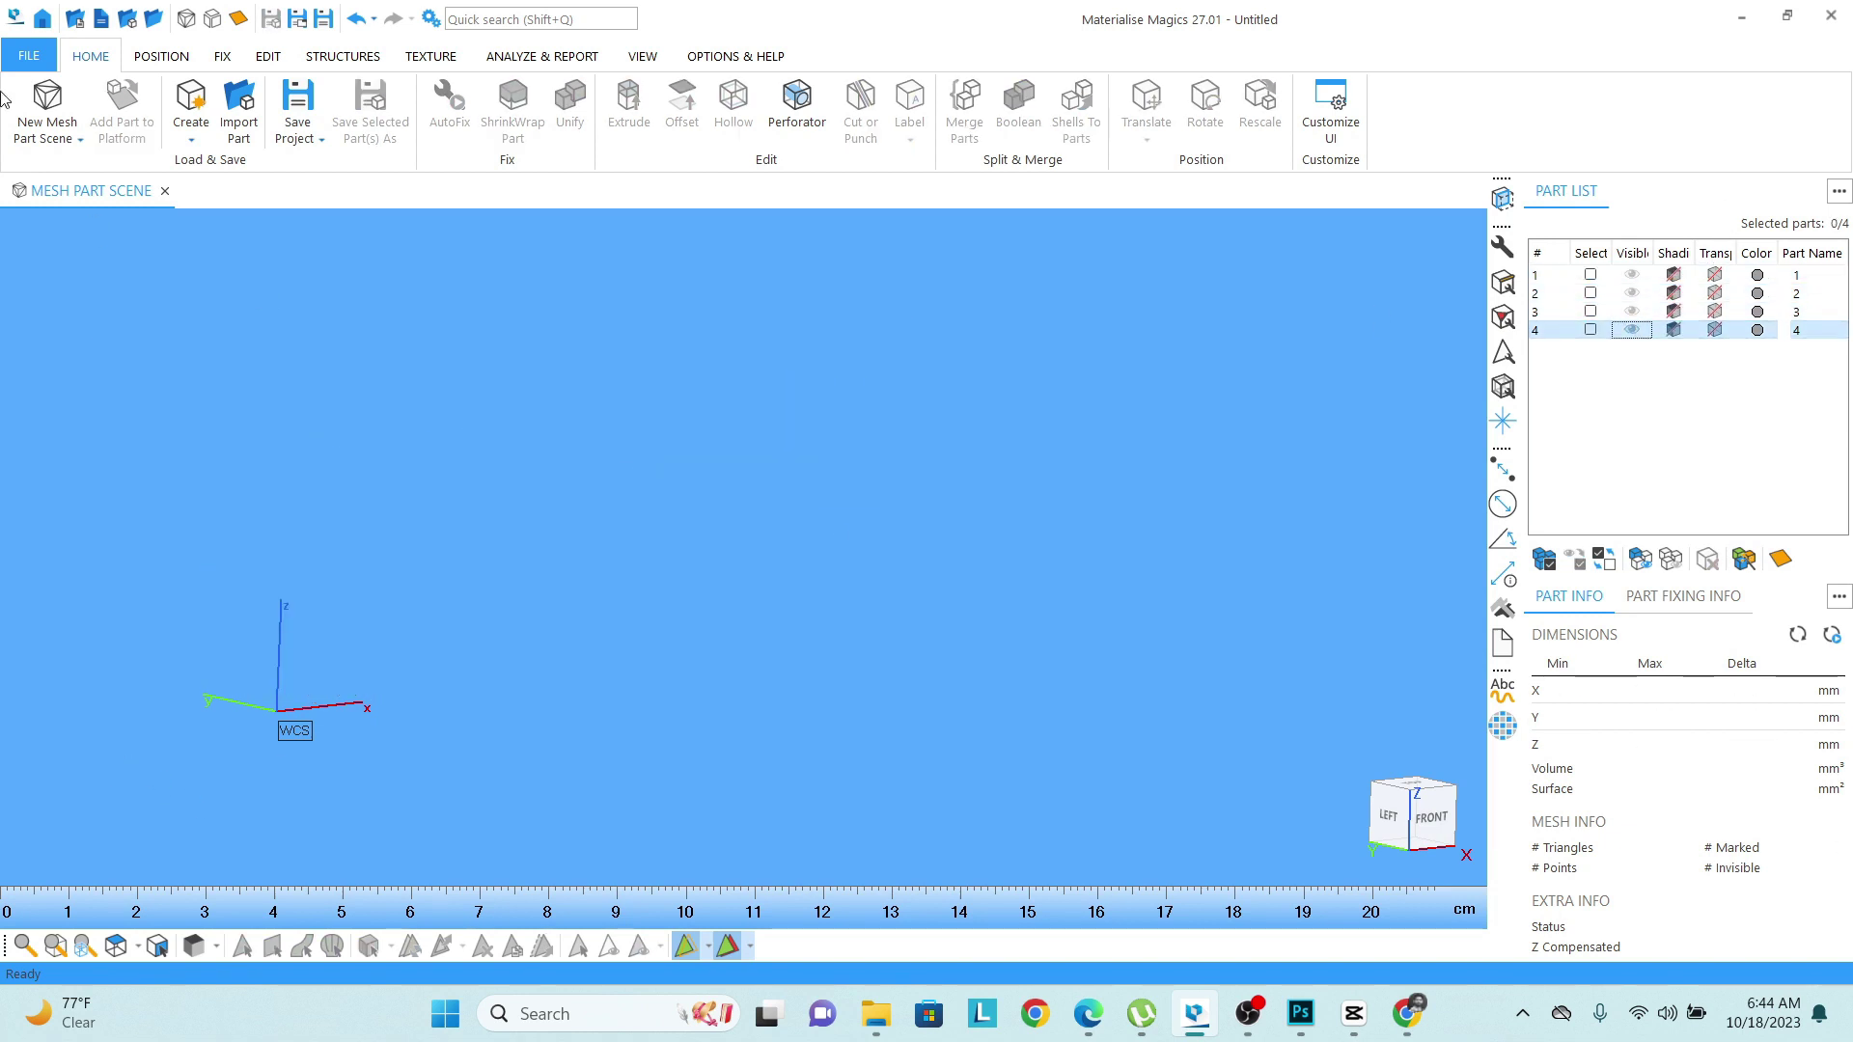
{"action": "left_click", "coordinate": [188, 56]}
{"action": "left_click", "coordinate": [222, 56]}
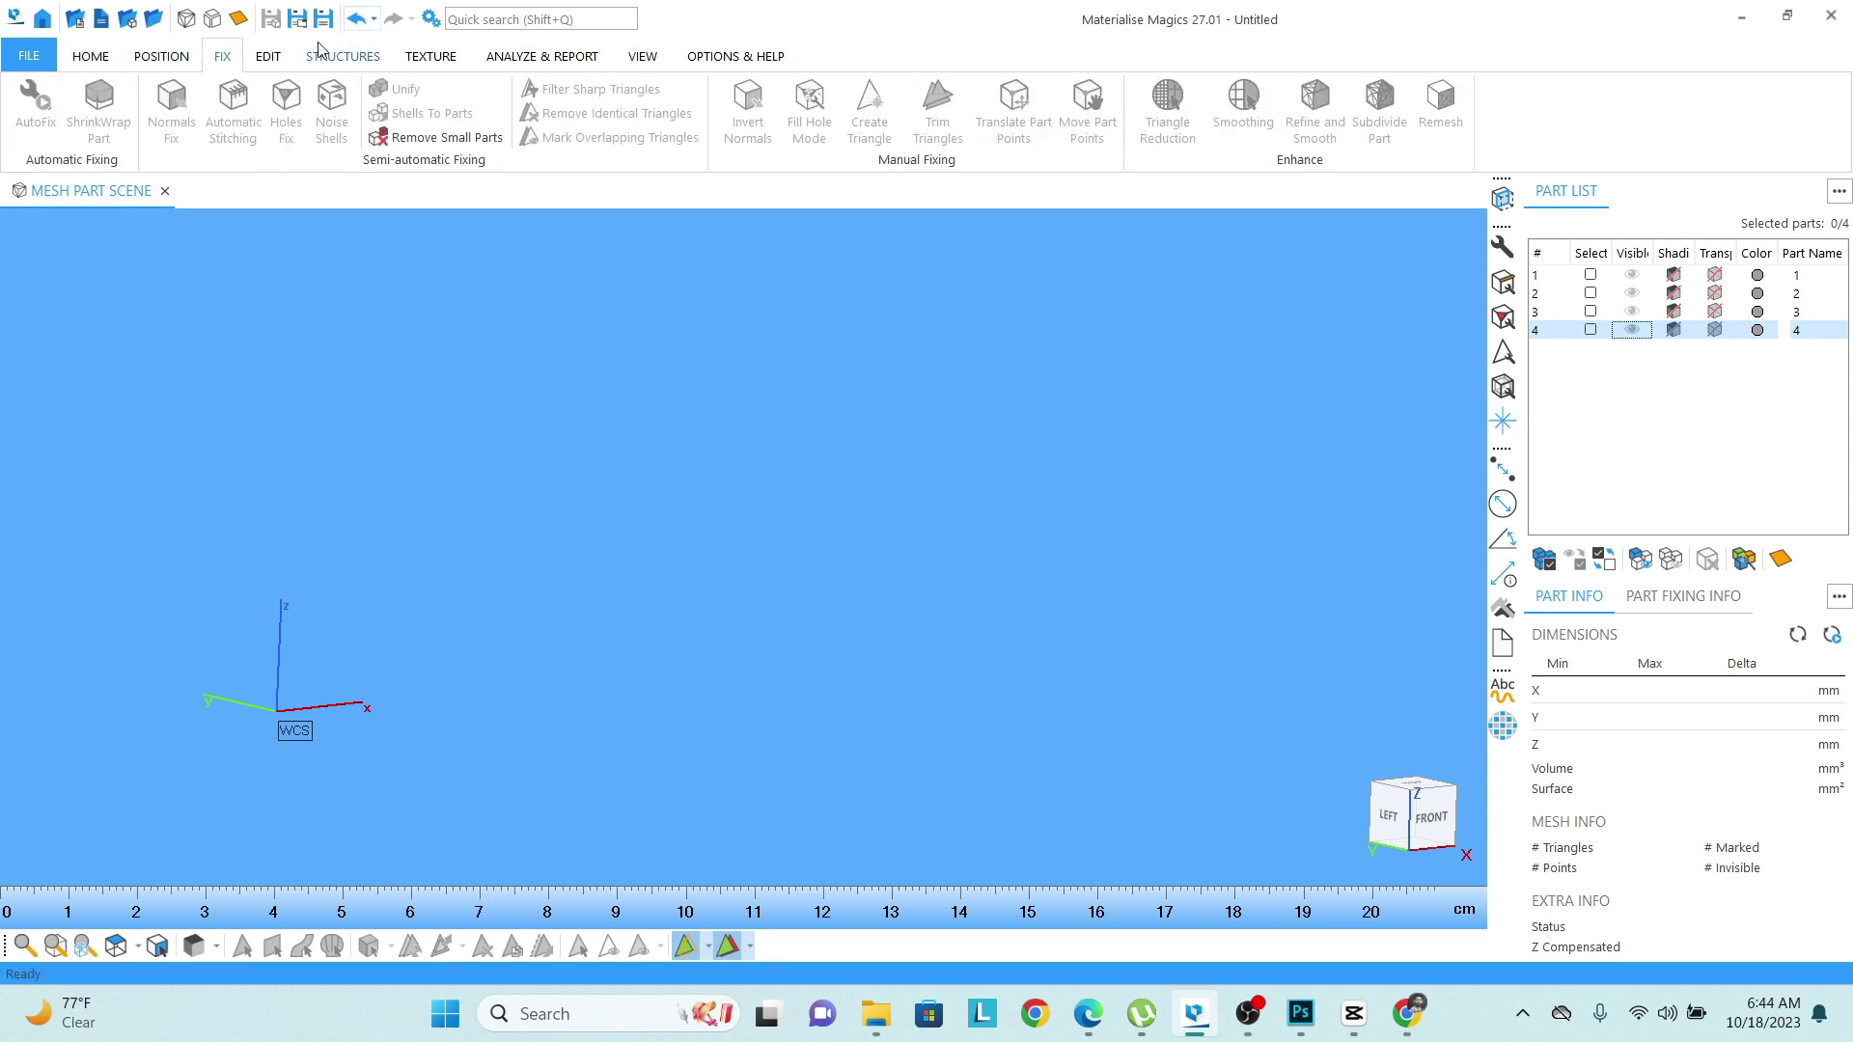
Create a Cylinder primitive 50 mm in diameter and 80 mm tall.
{"action": "left_click", "coordinate": [268, 56]}
{"action": "left_click", "coordinate": [34, 97]}
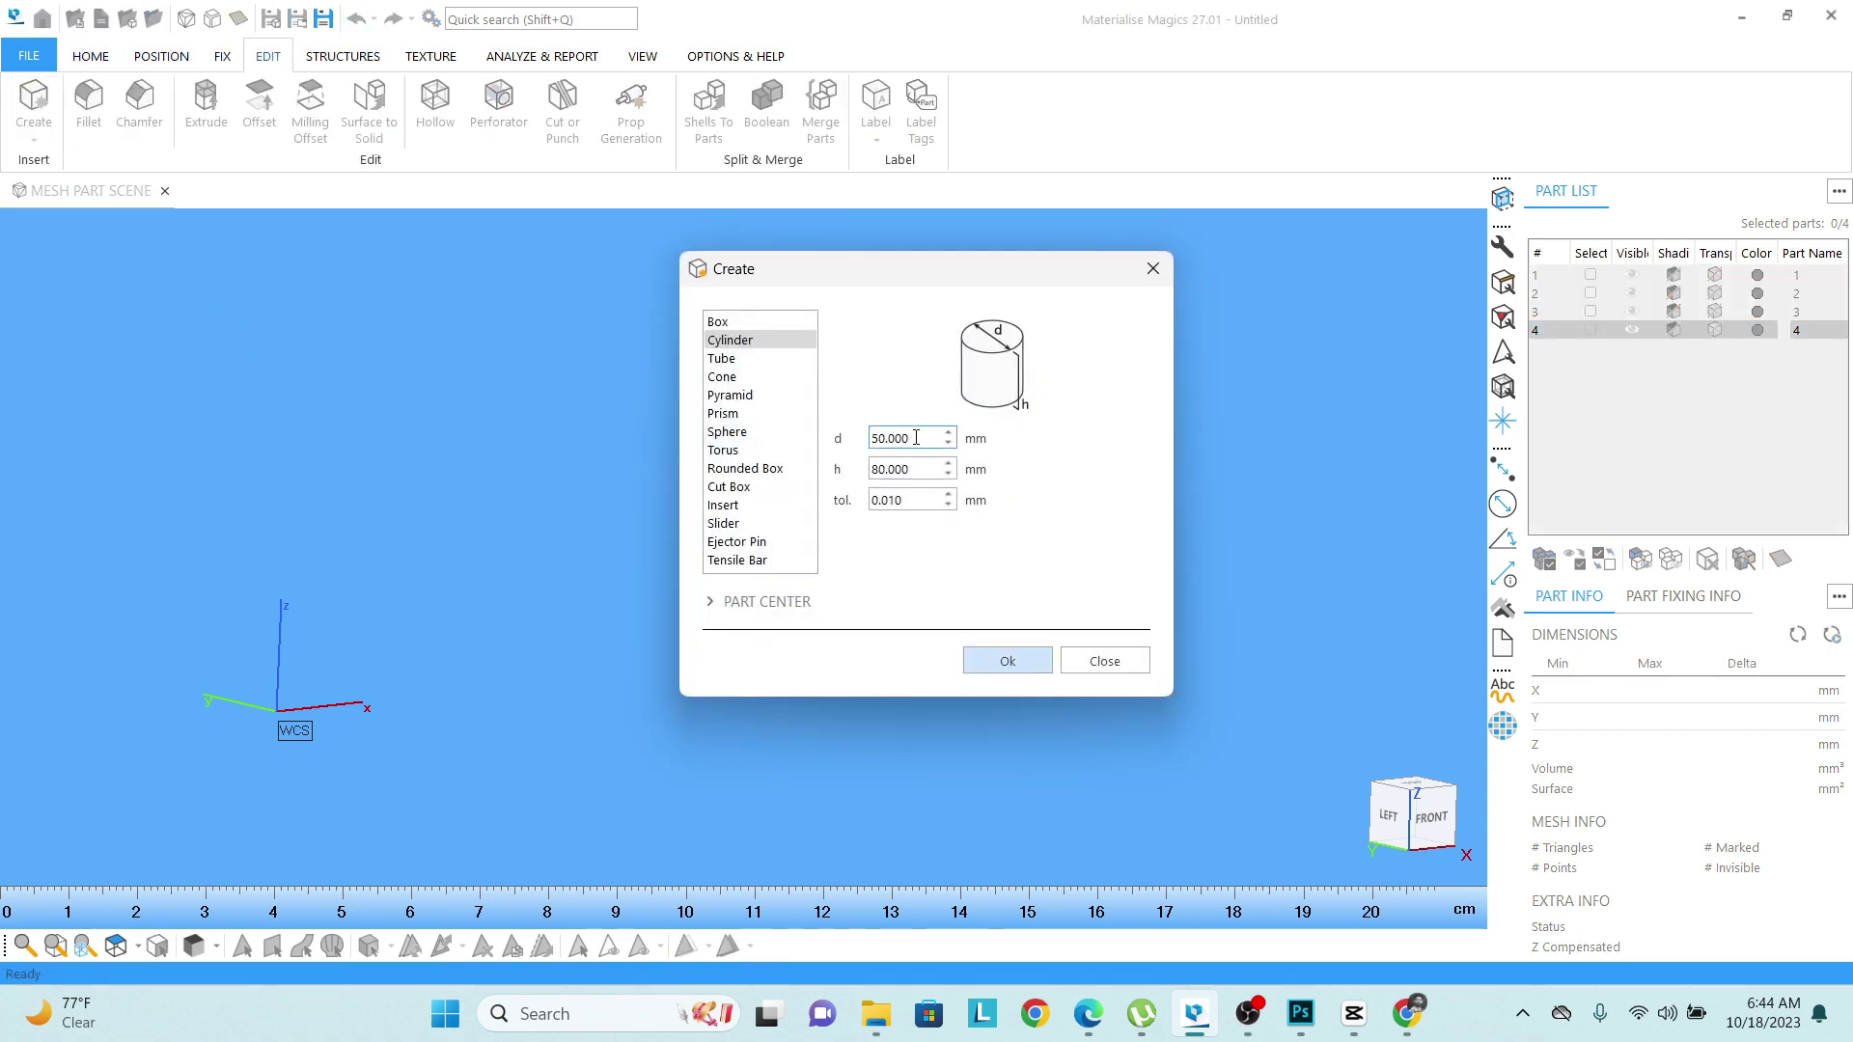
{"action": "left_click_drag", "start_coordinate": [903, 438], "coordinate": [848, 433]}
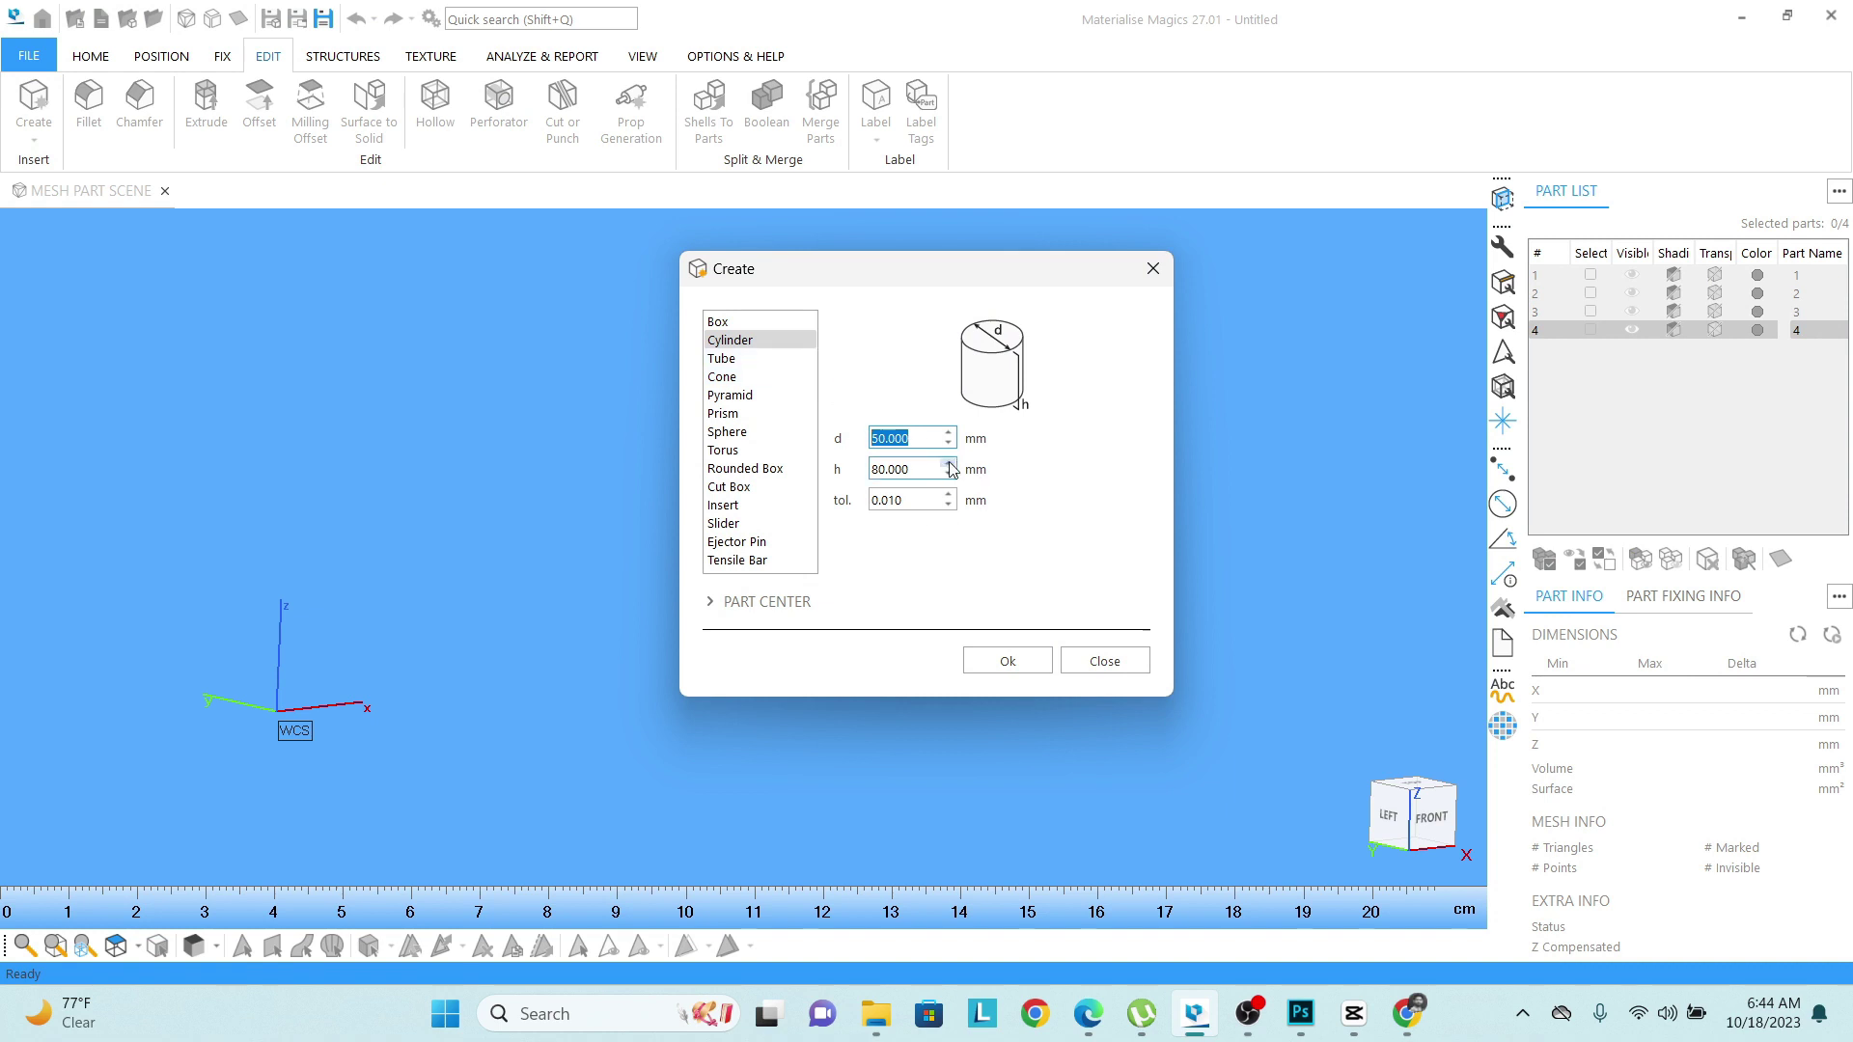
{"action": "left_click", "coordinate": [1031, 662]}
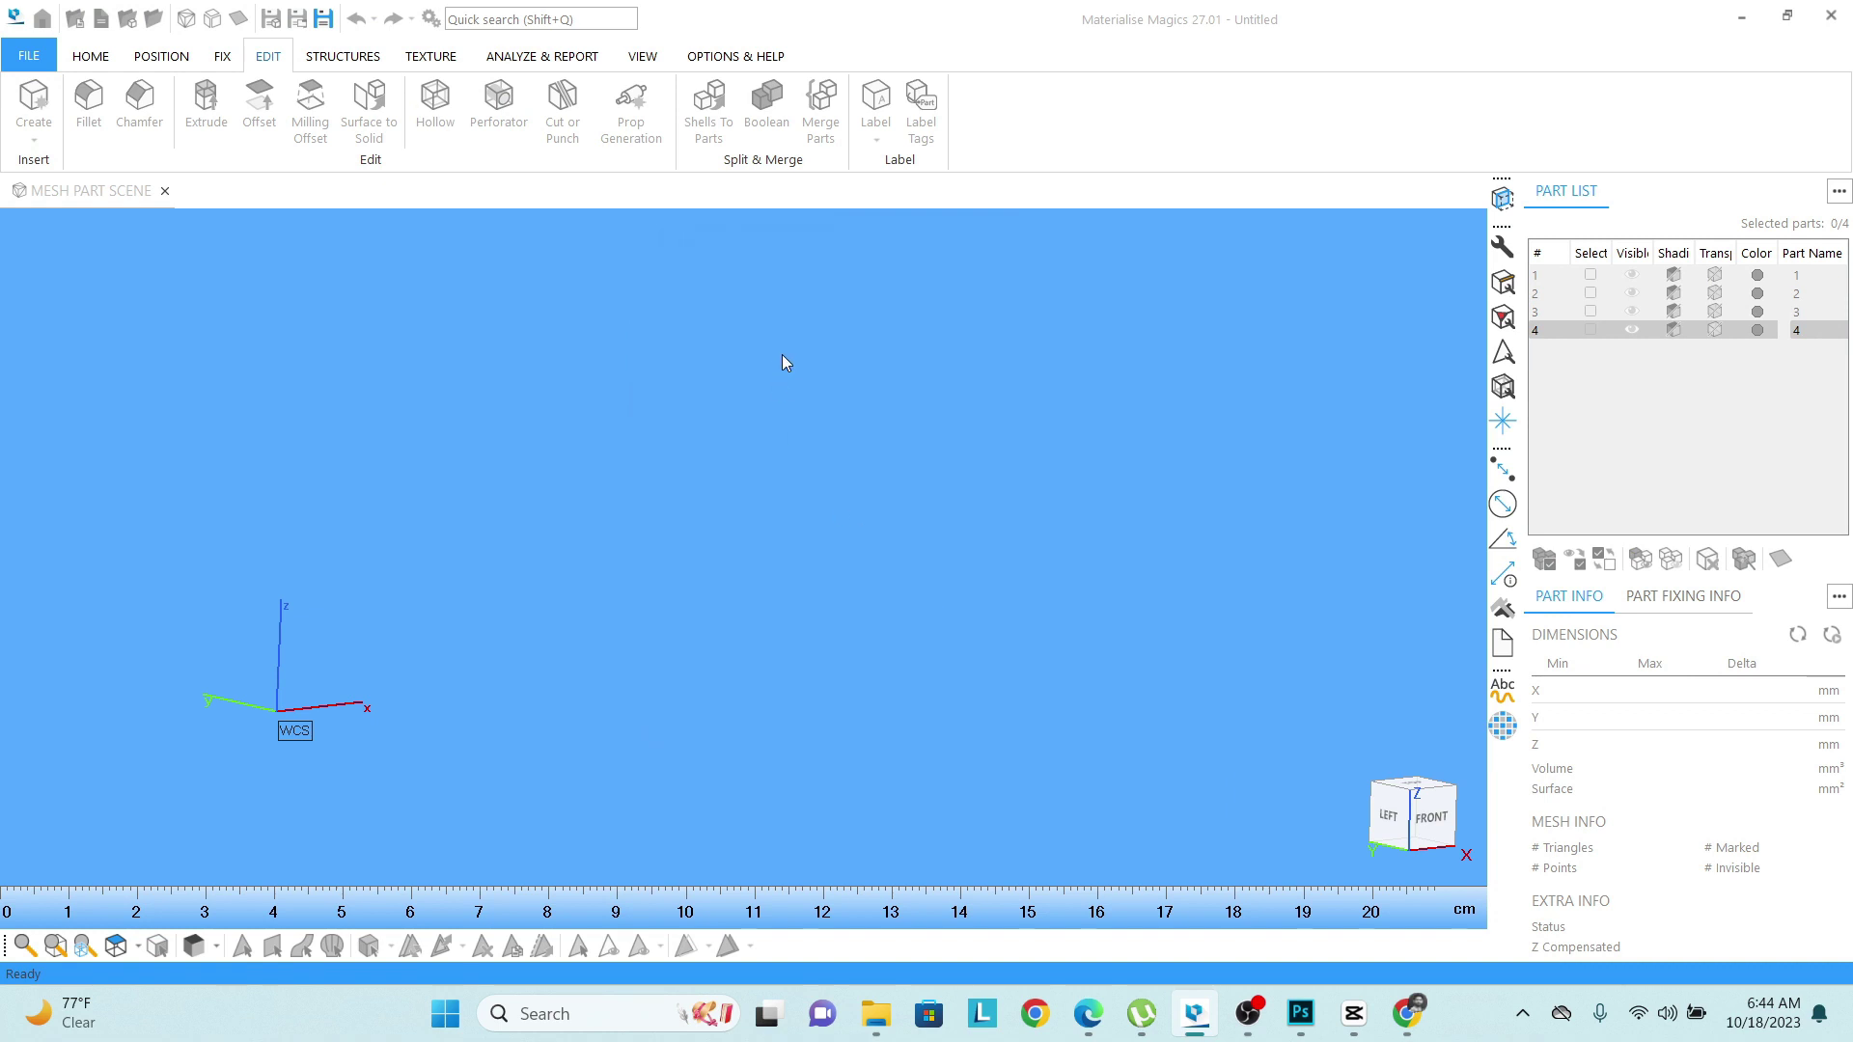
Create a 20 × 20 × 20 mm Box primitive and view the scene from the front.
{"action": "left_click", "coordinate": [34, 102]}
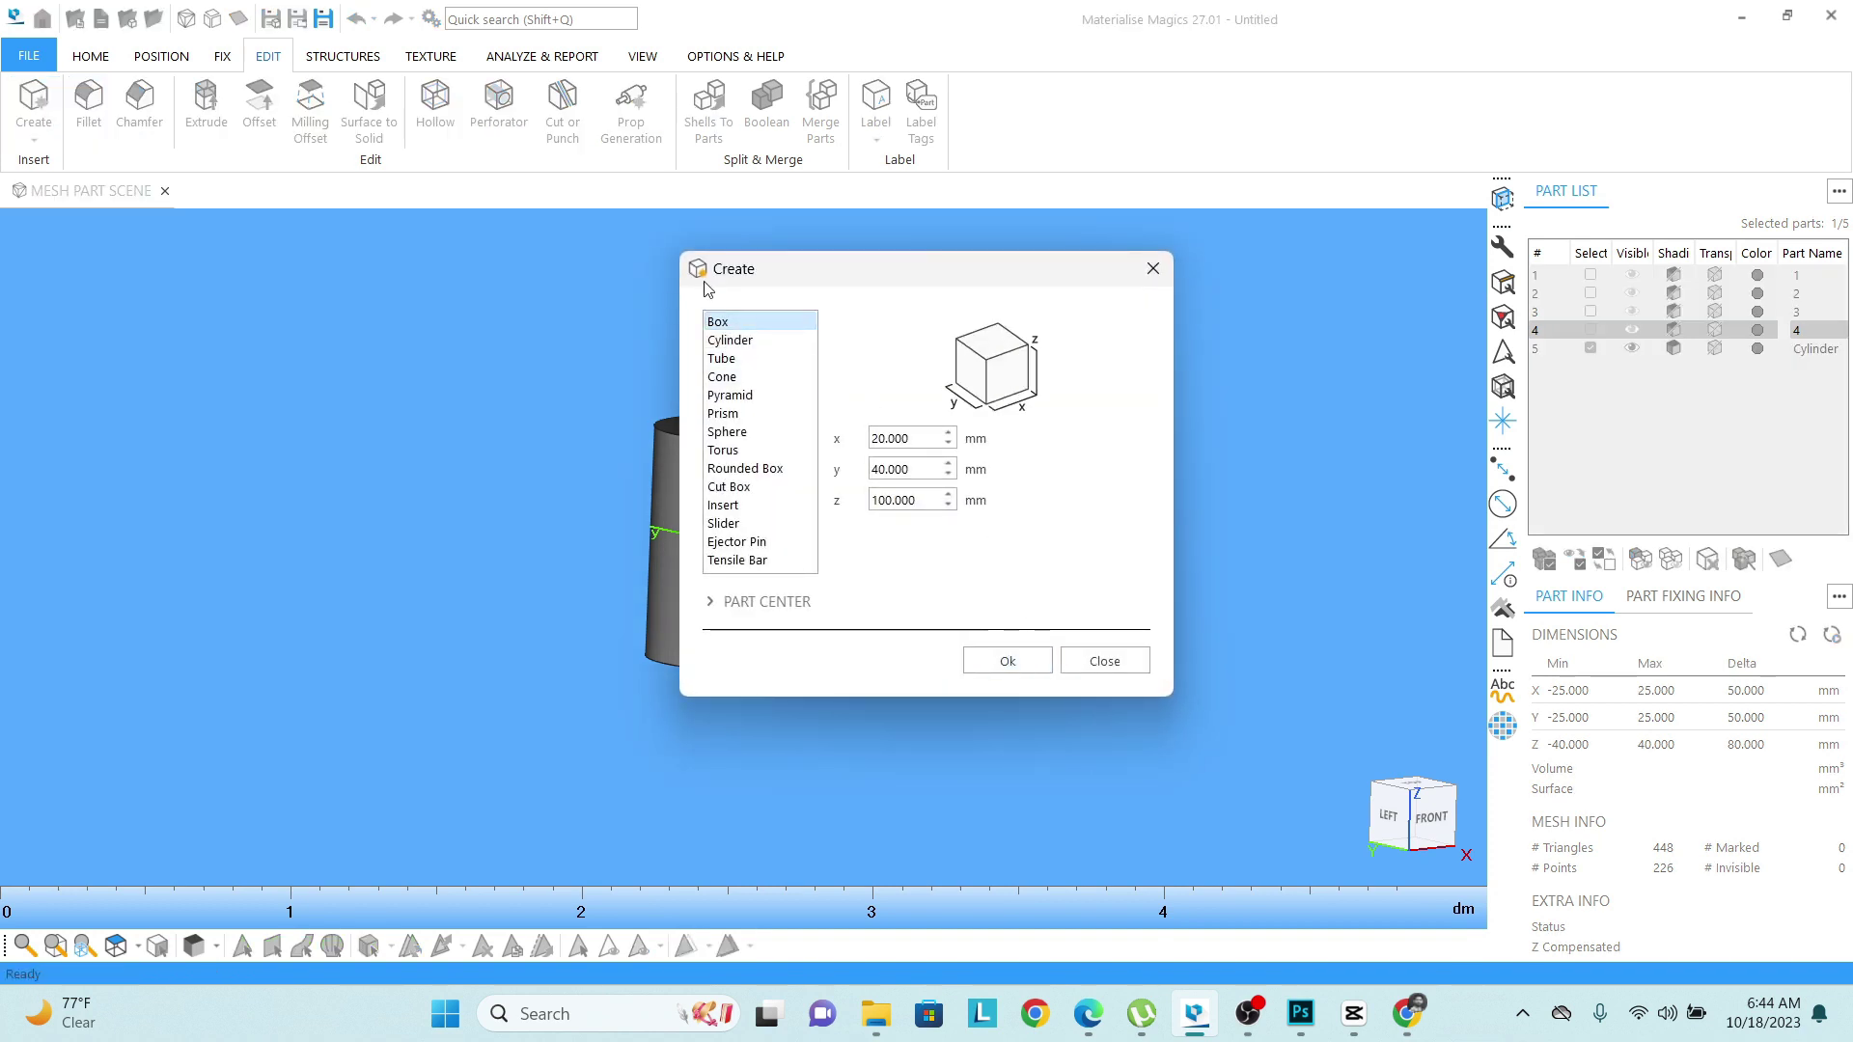
{"action": "left_click_drag", "start_coordinate": [929, 438], "coordinate": [818, 434]}
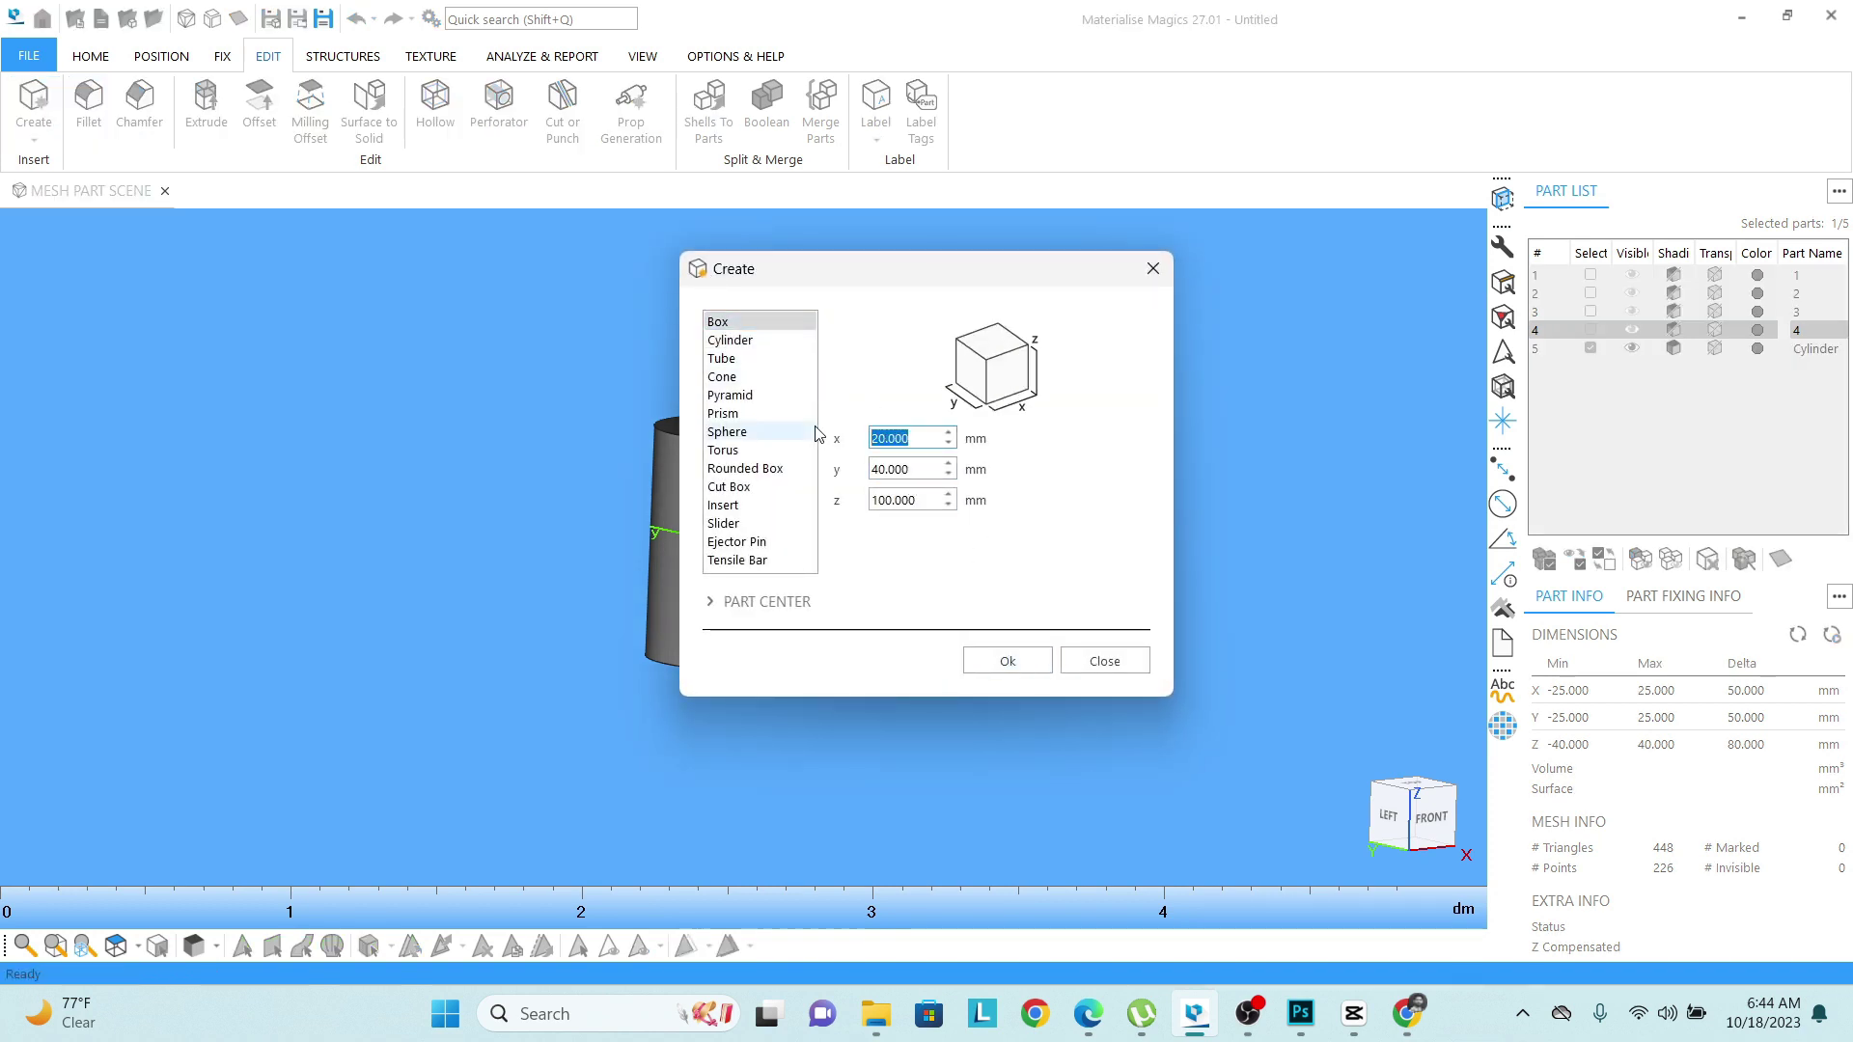
{"action": "type", "text": "20"}
{"action": "key", "text": "Tab"}
{"action": "type", "text": "20"}
{"action": "key", "text": "Tab"}
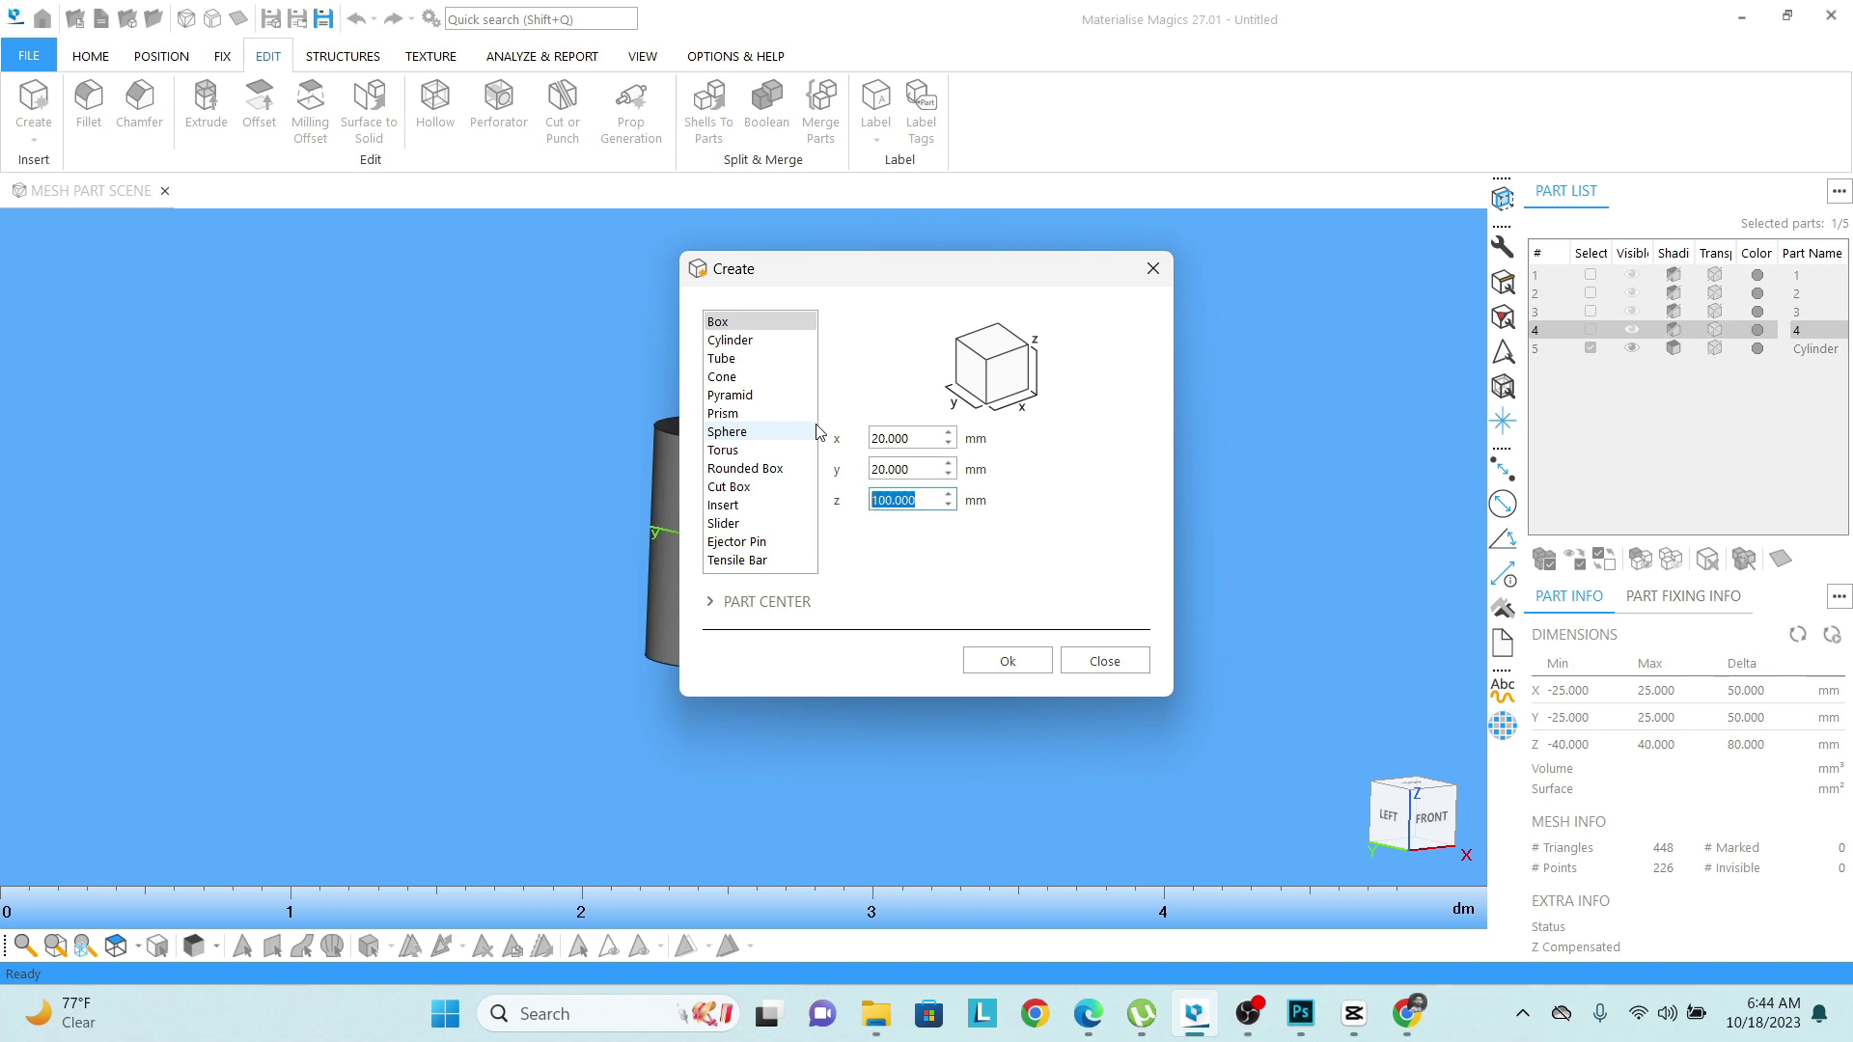
{"action": "type", "text": "20"}
{"action": "left_click", "coordinate": [1033, 662]}
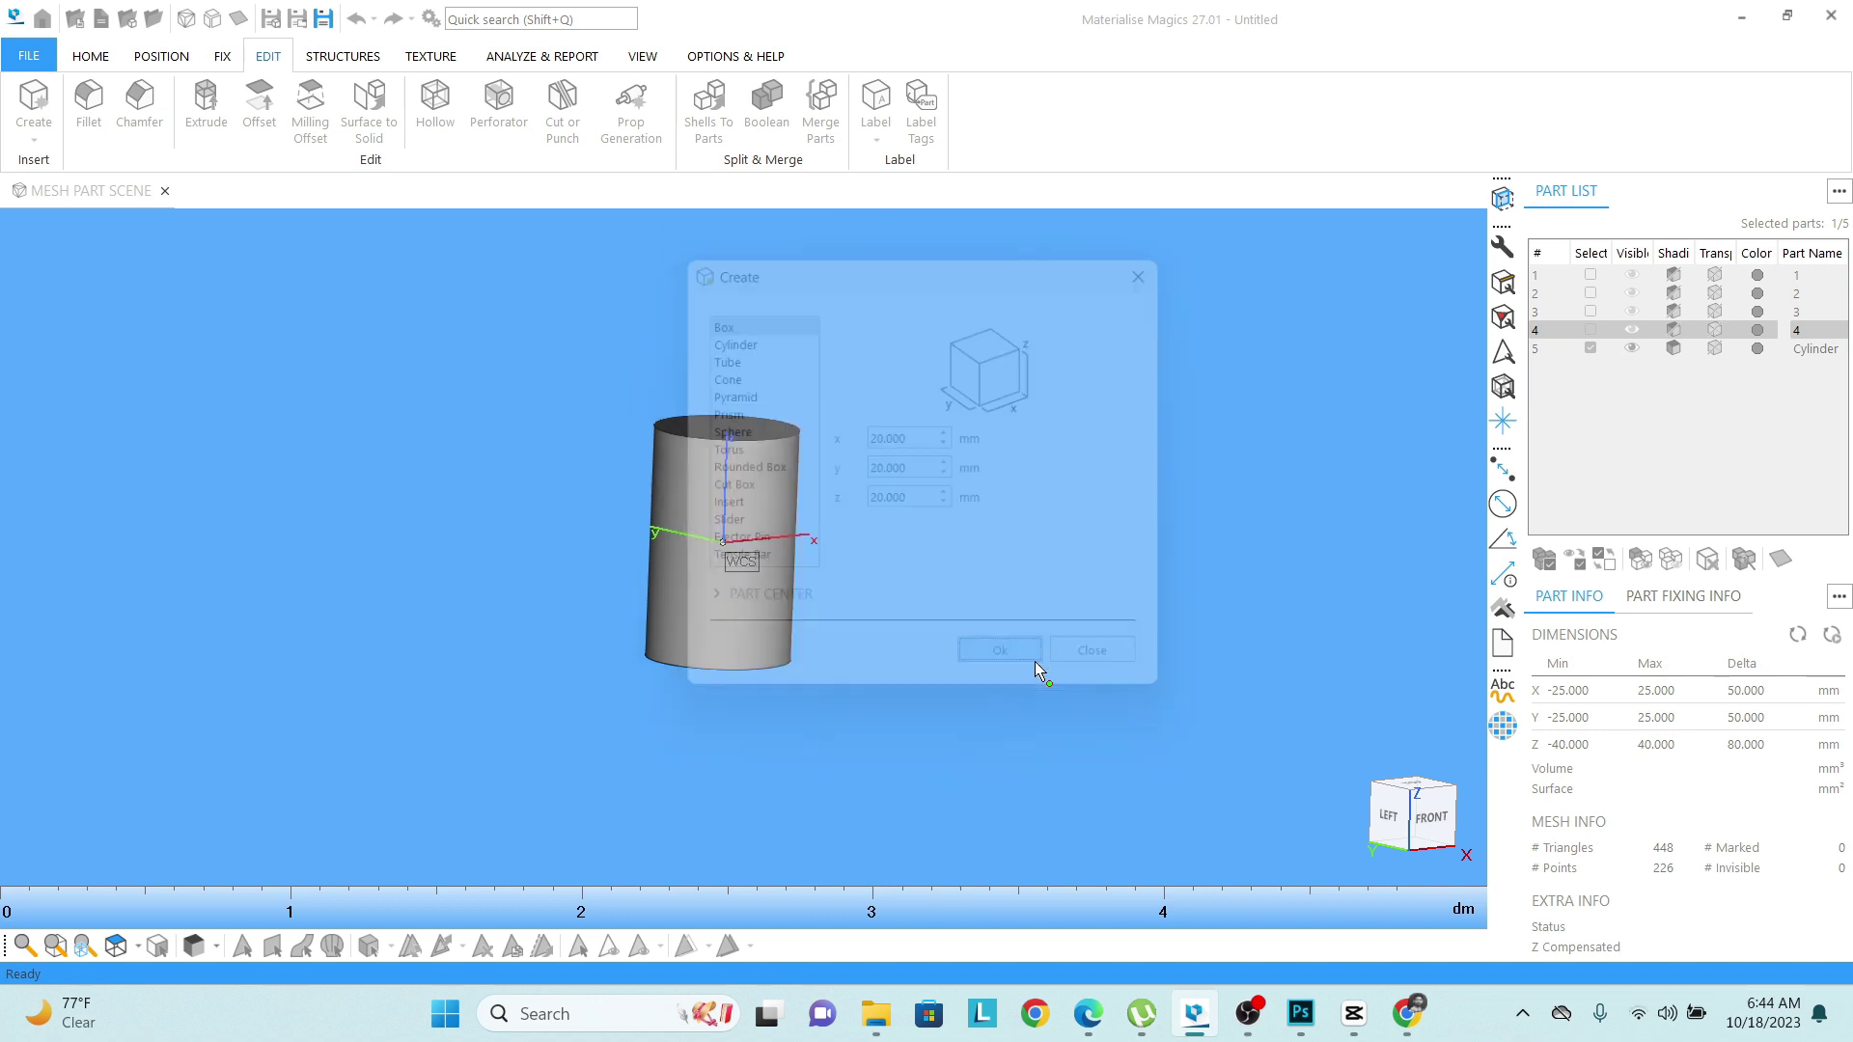
{"action": "left_click", "coordinate": [1431, 818]}
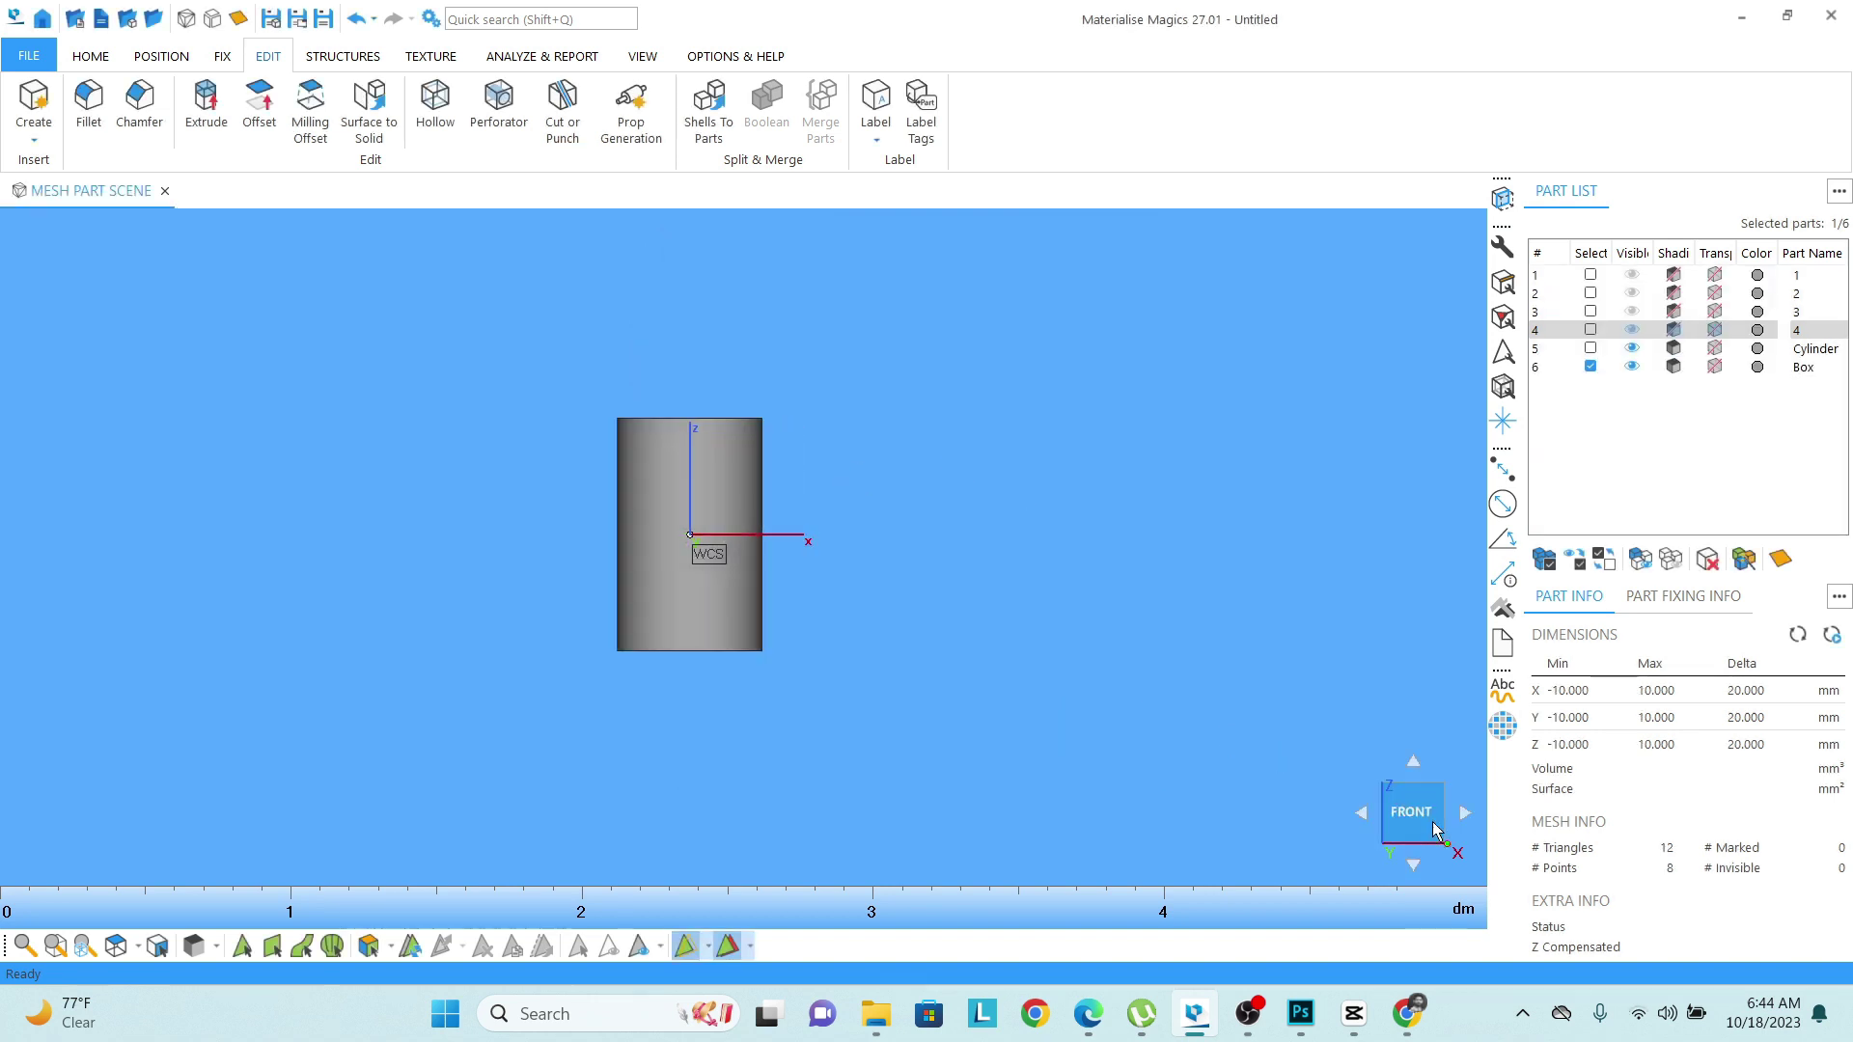
Translate the Box to Z -48.661 so it overlaps and protrudes below the cylinder's base.
{"action": "key", "text": "ctrl+t"}
{"action": "left_click_drag", "start_coordinate": [674, 498], "coordinate": [687, 657]}
{"action": "right_click_drag", "start_coordinate": [687, 656], "coordinate": [716, 534]}
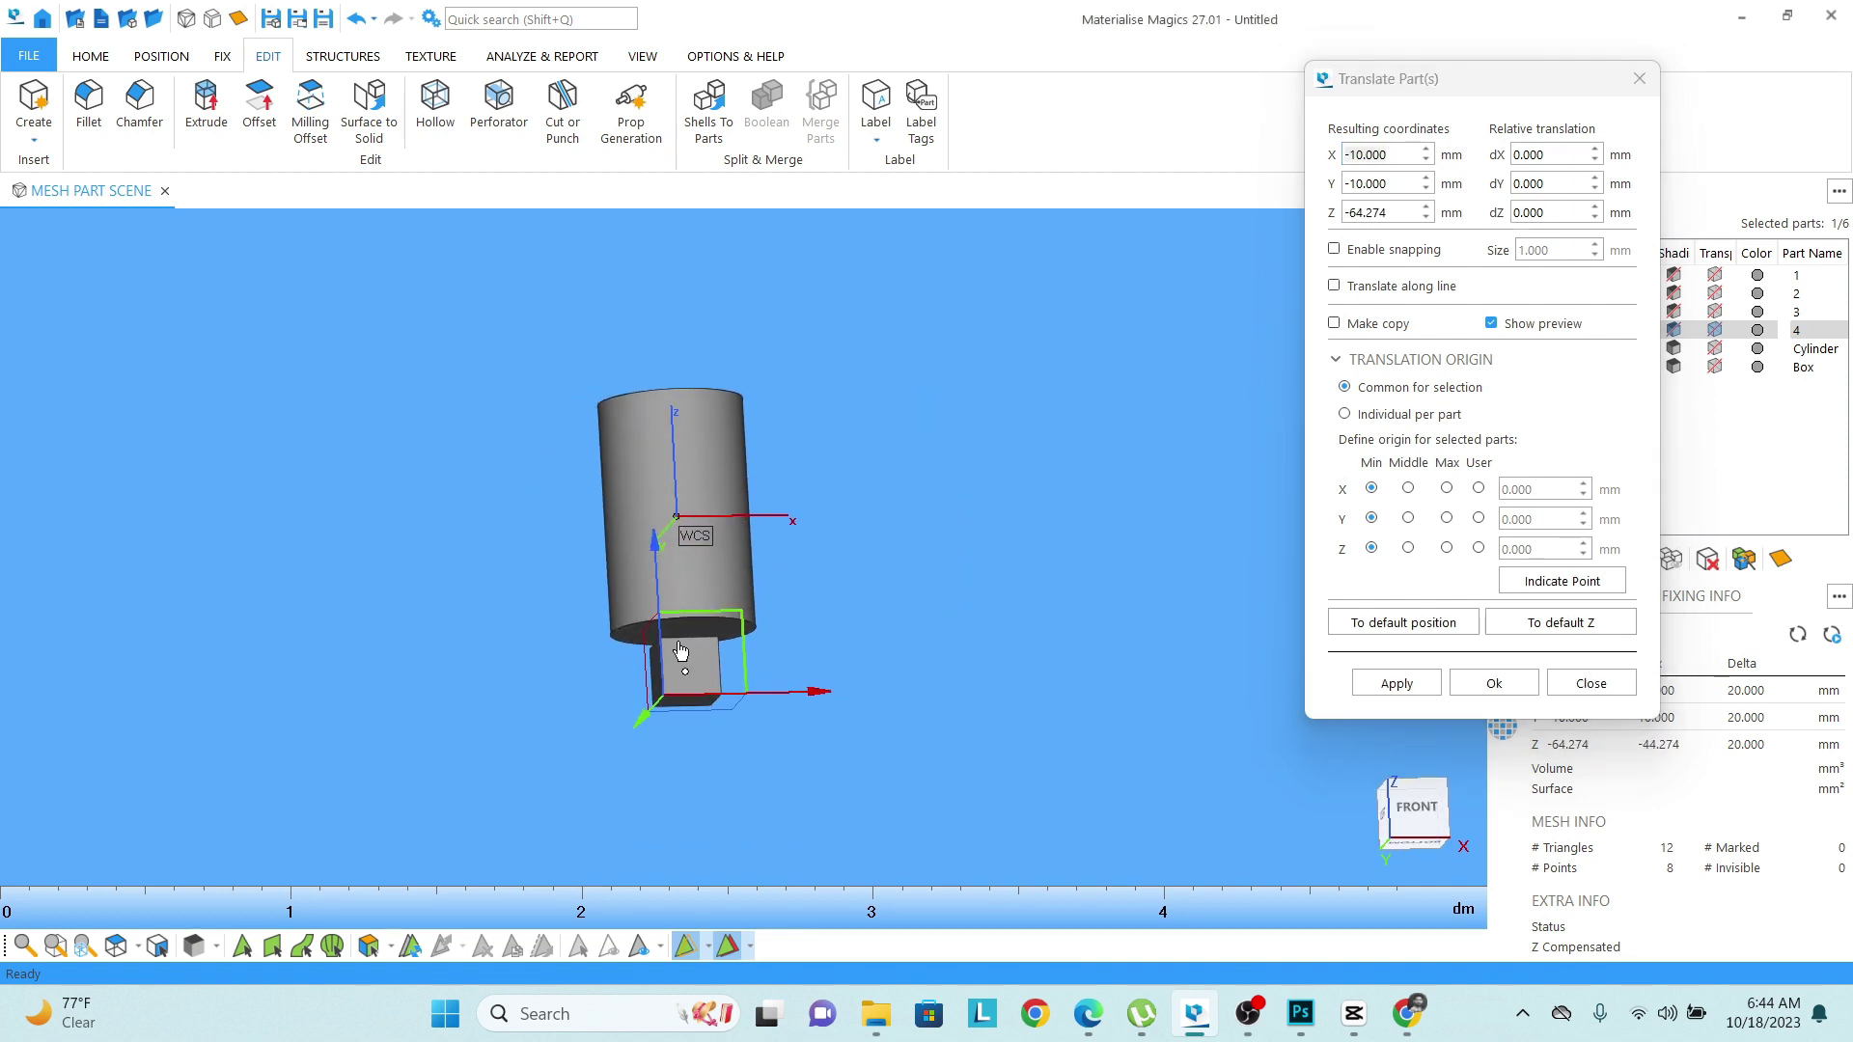
{"action": "scroll", "coordinate": [676, 540], "scroll_direction": "up", "scroll_amount": 5}
{"action": "left_click_drag", "start_coordinate": [632, 657], "coordinate": [628, 537]}
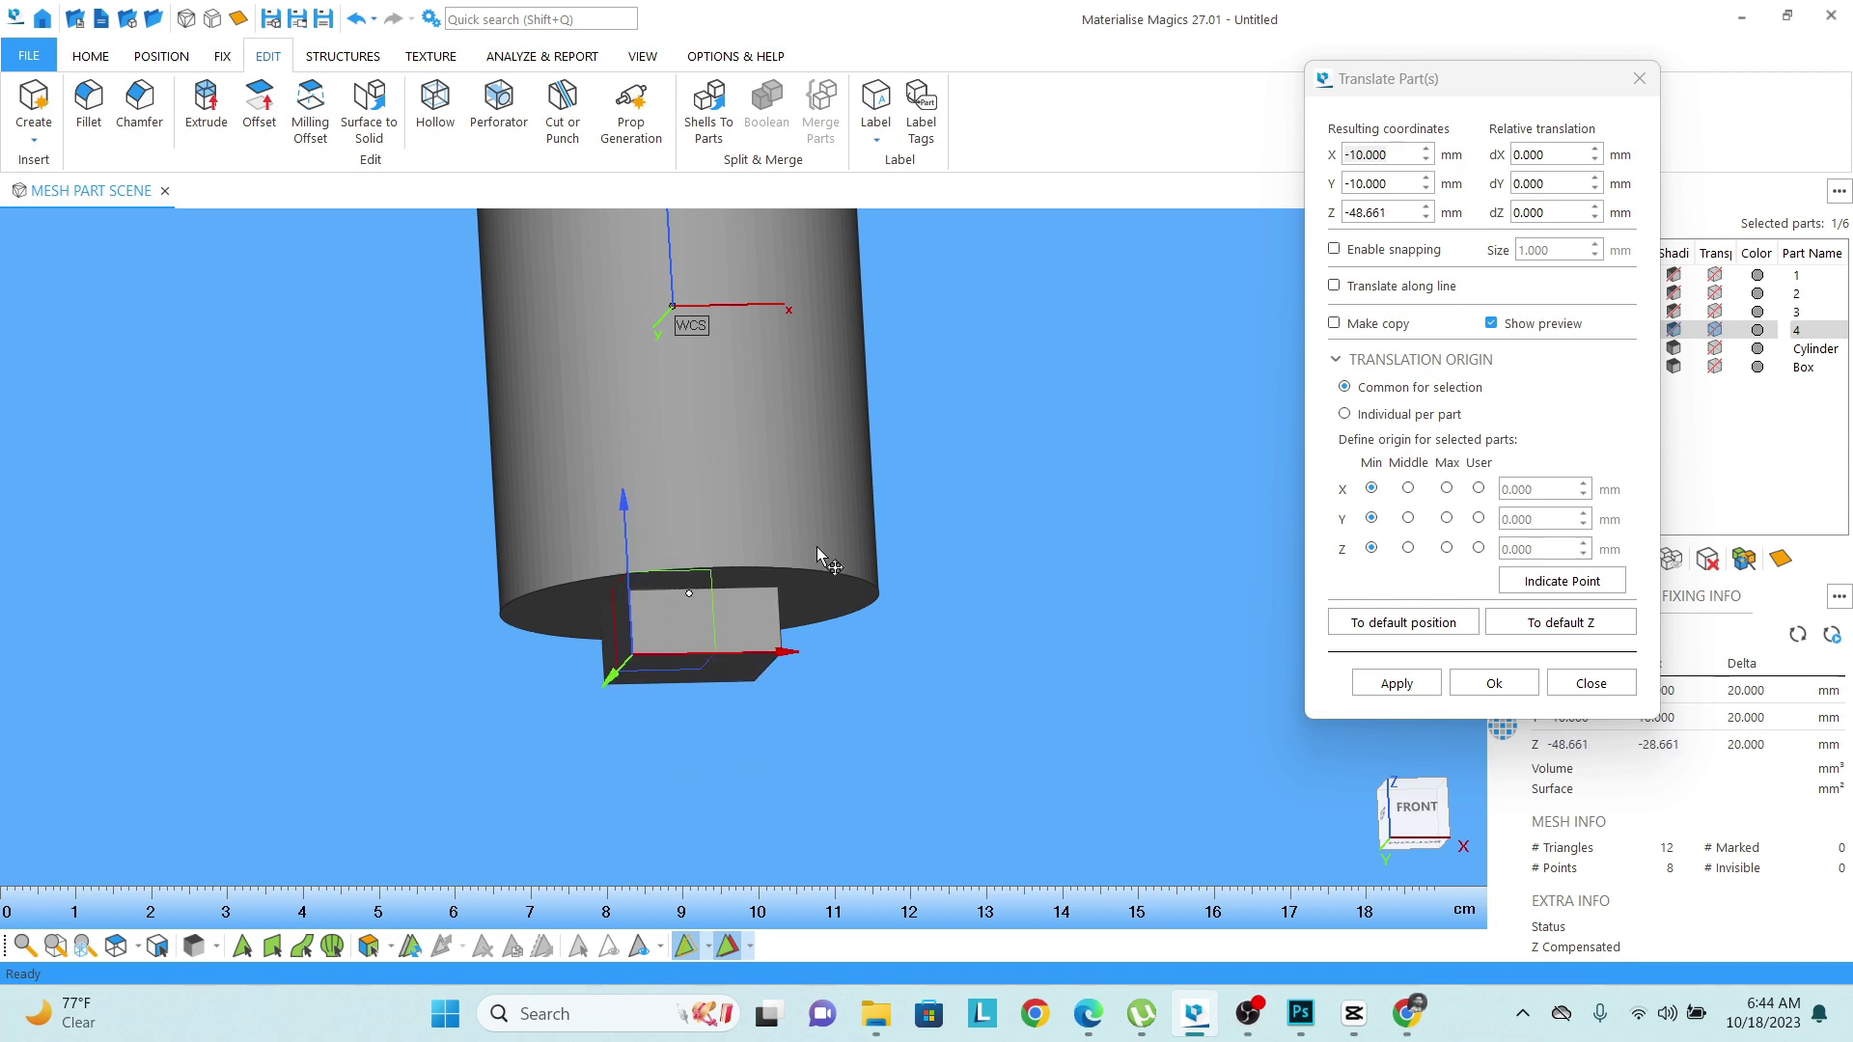
{"action": "mouse_move", "coordinate": [814, 551]}
{"action": "right_mouse_down"}
{"action": "mouse_move", "coordinate": [799, 550]}
{"action": "mouse_move", "coordinate": [804, 576]}
{"action": "right_mouse_up"}
{"action": "scroll", "coordinate": [772, 540], "scroll_direction": "down", "scroll_amount": 5}
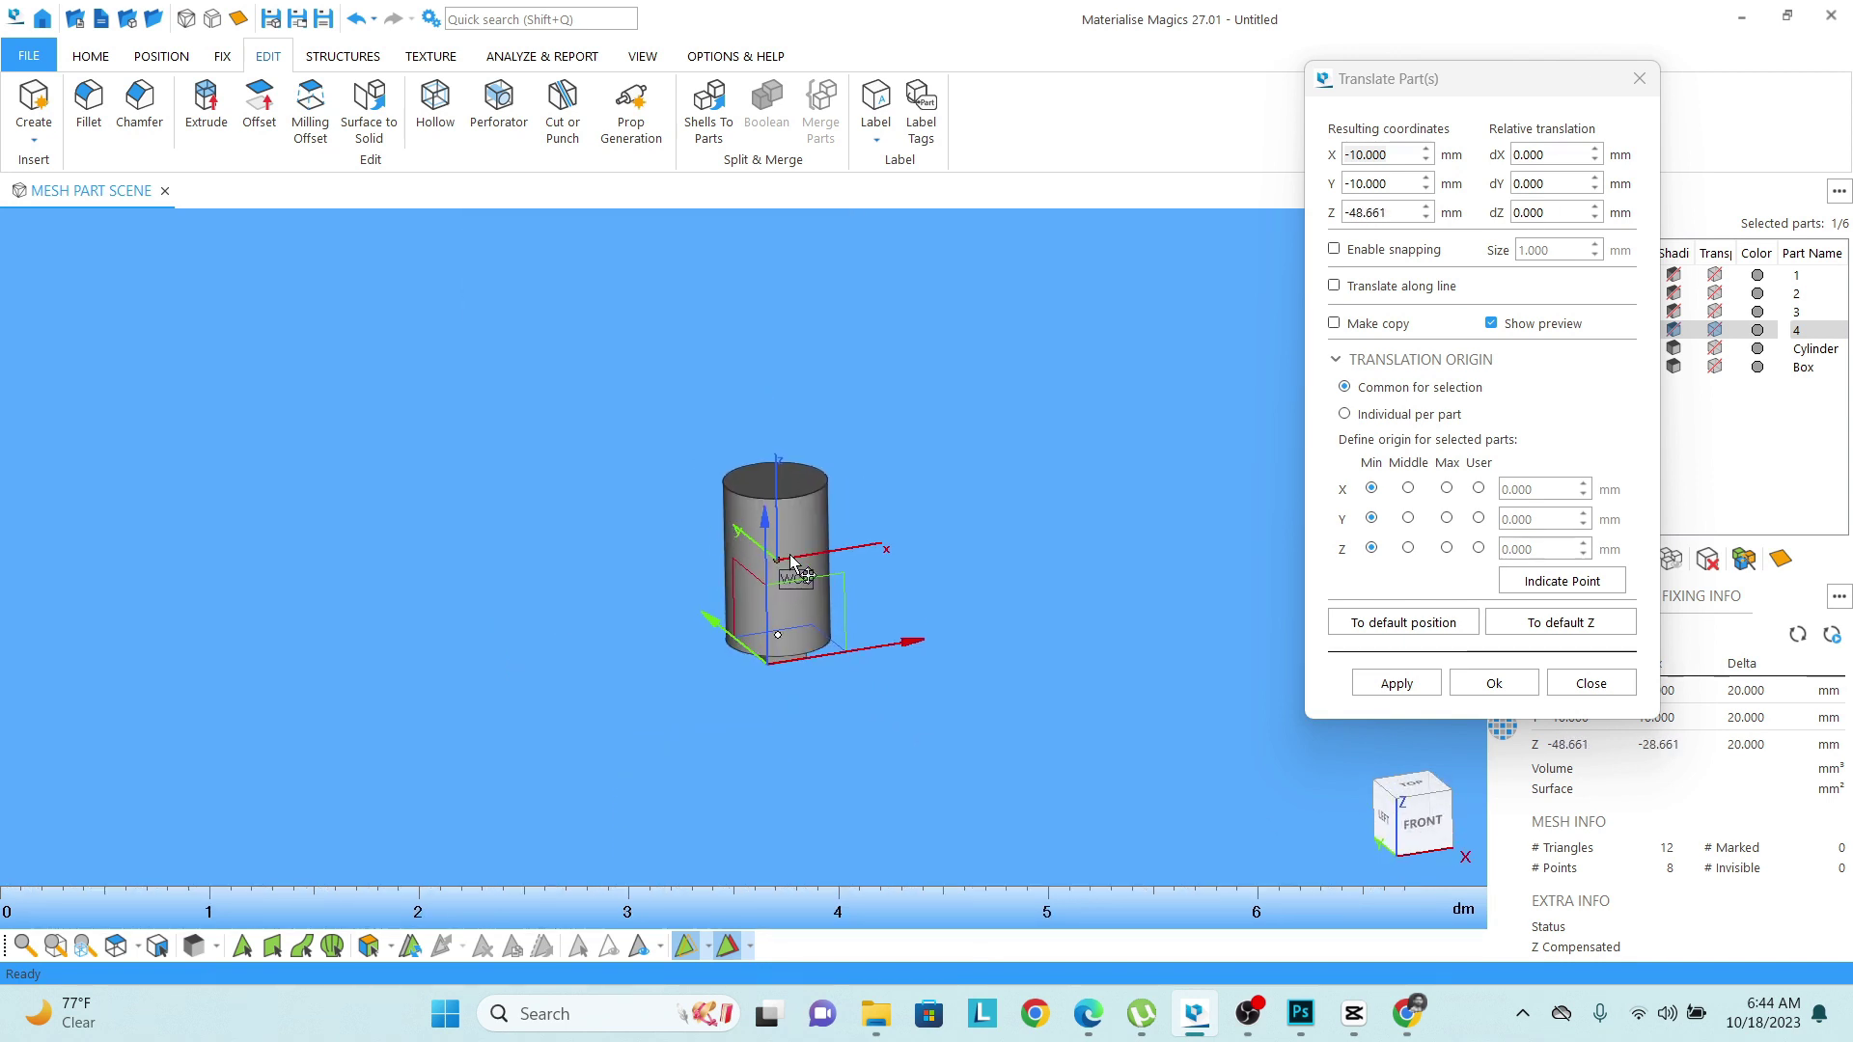
{"action": "scroll", "coordinate": [722, 504], "scroll_direction": "up", "scroll_amount": 3}
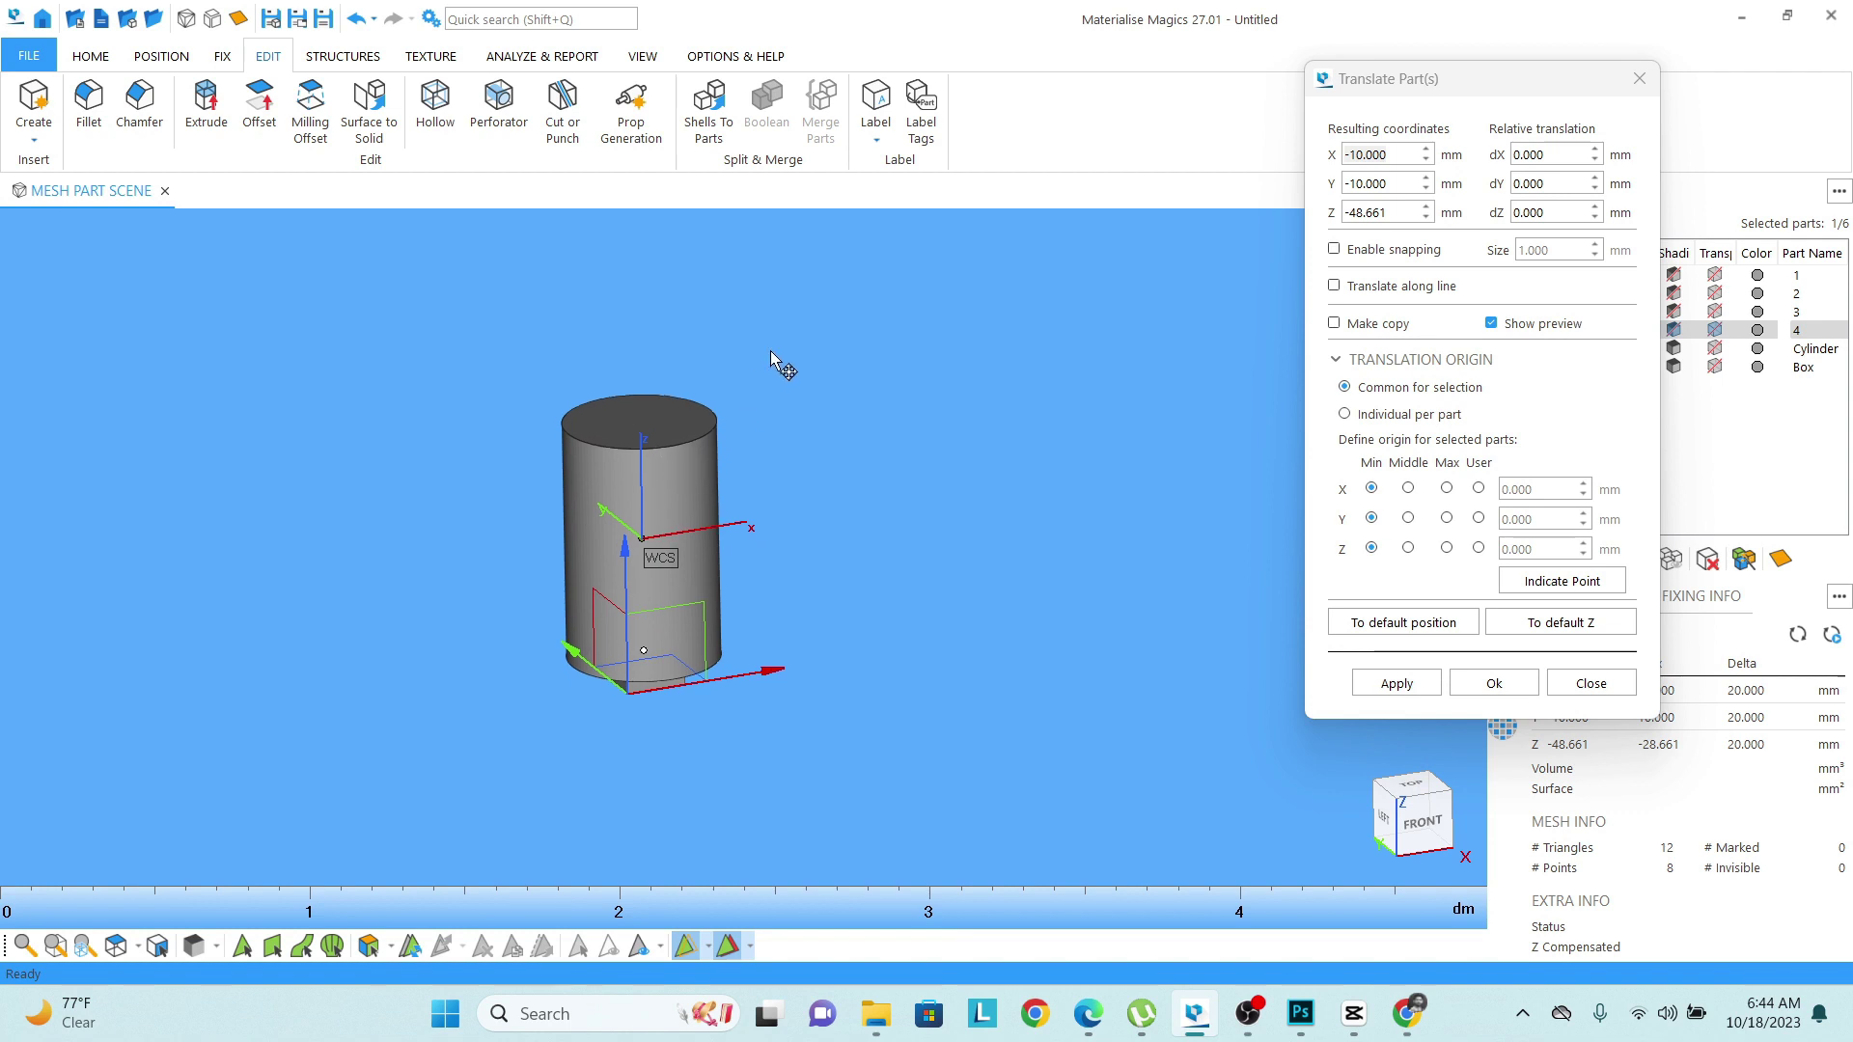
{"action": "left_click_drag", "start_coordinate": [847, 313], "coordinate": [423, 802]}
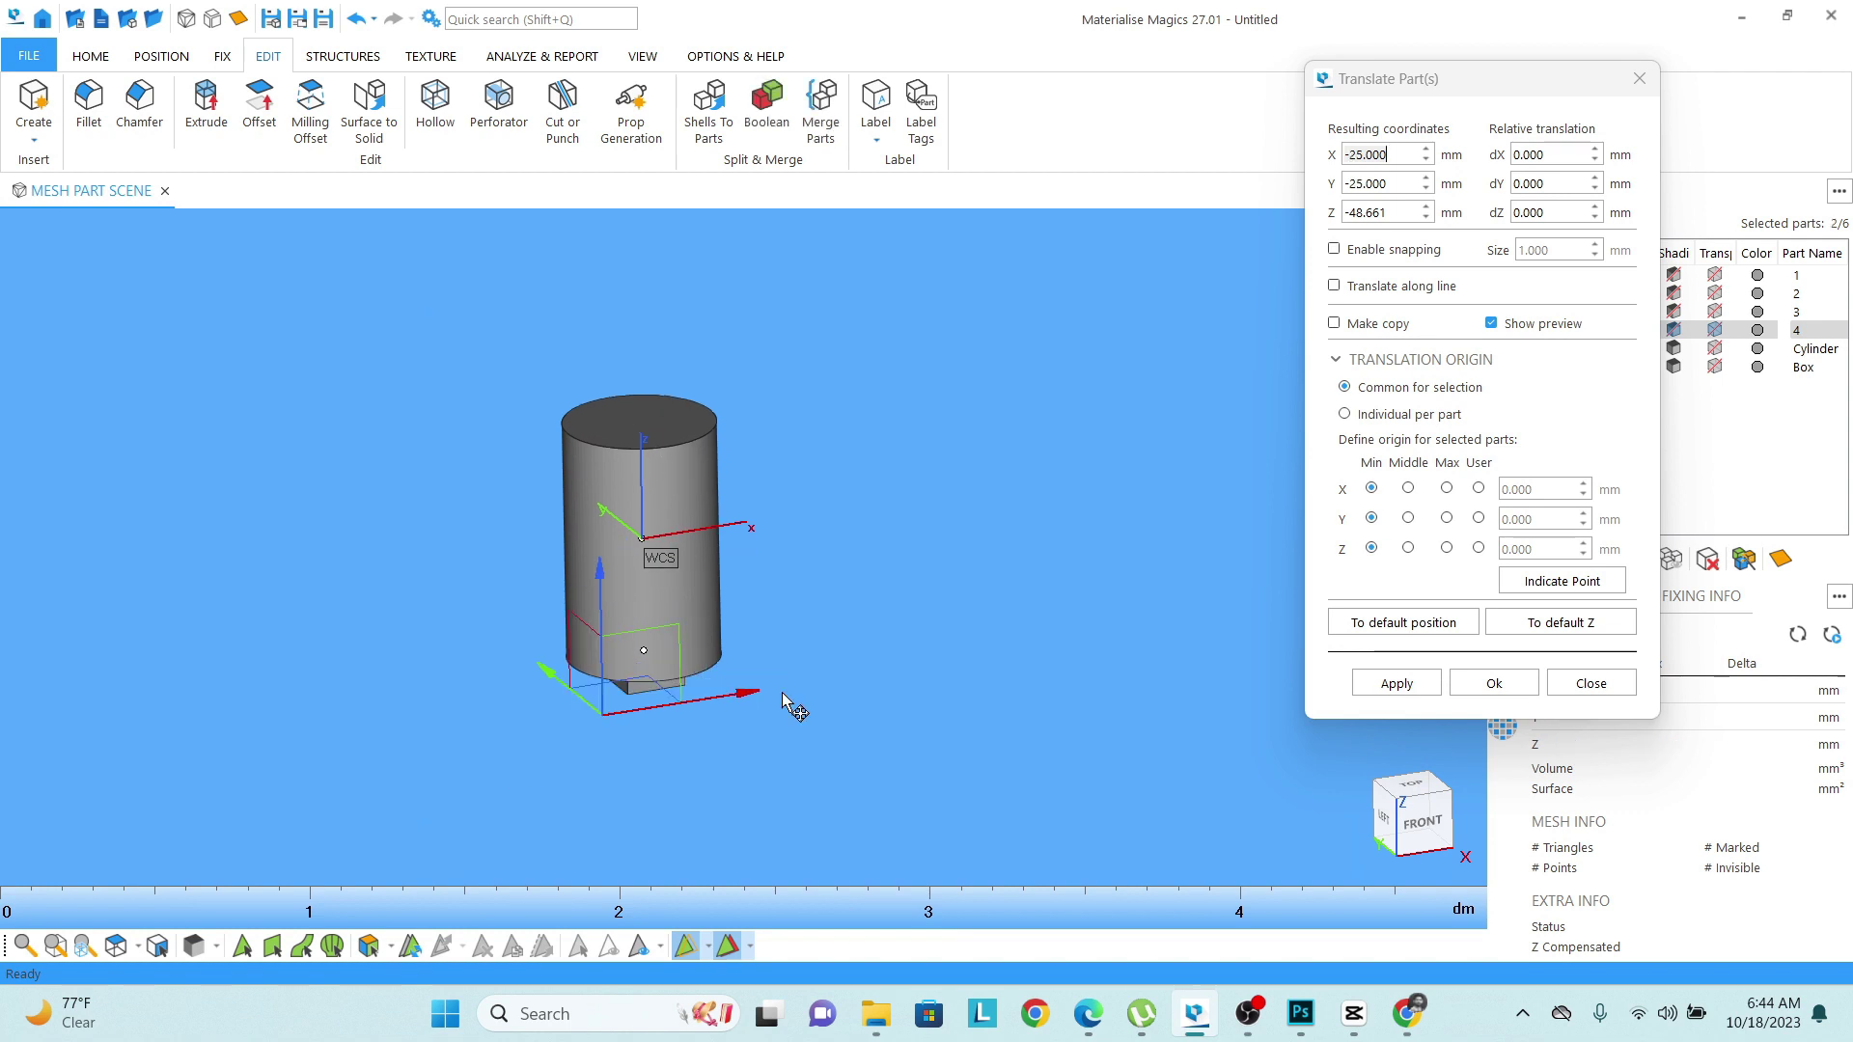
{"action": "left_click", "coordinate": [1640, 78]}
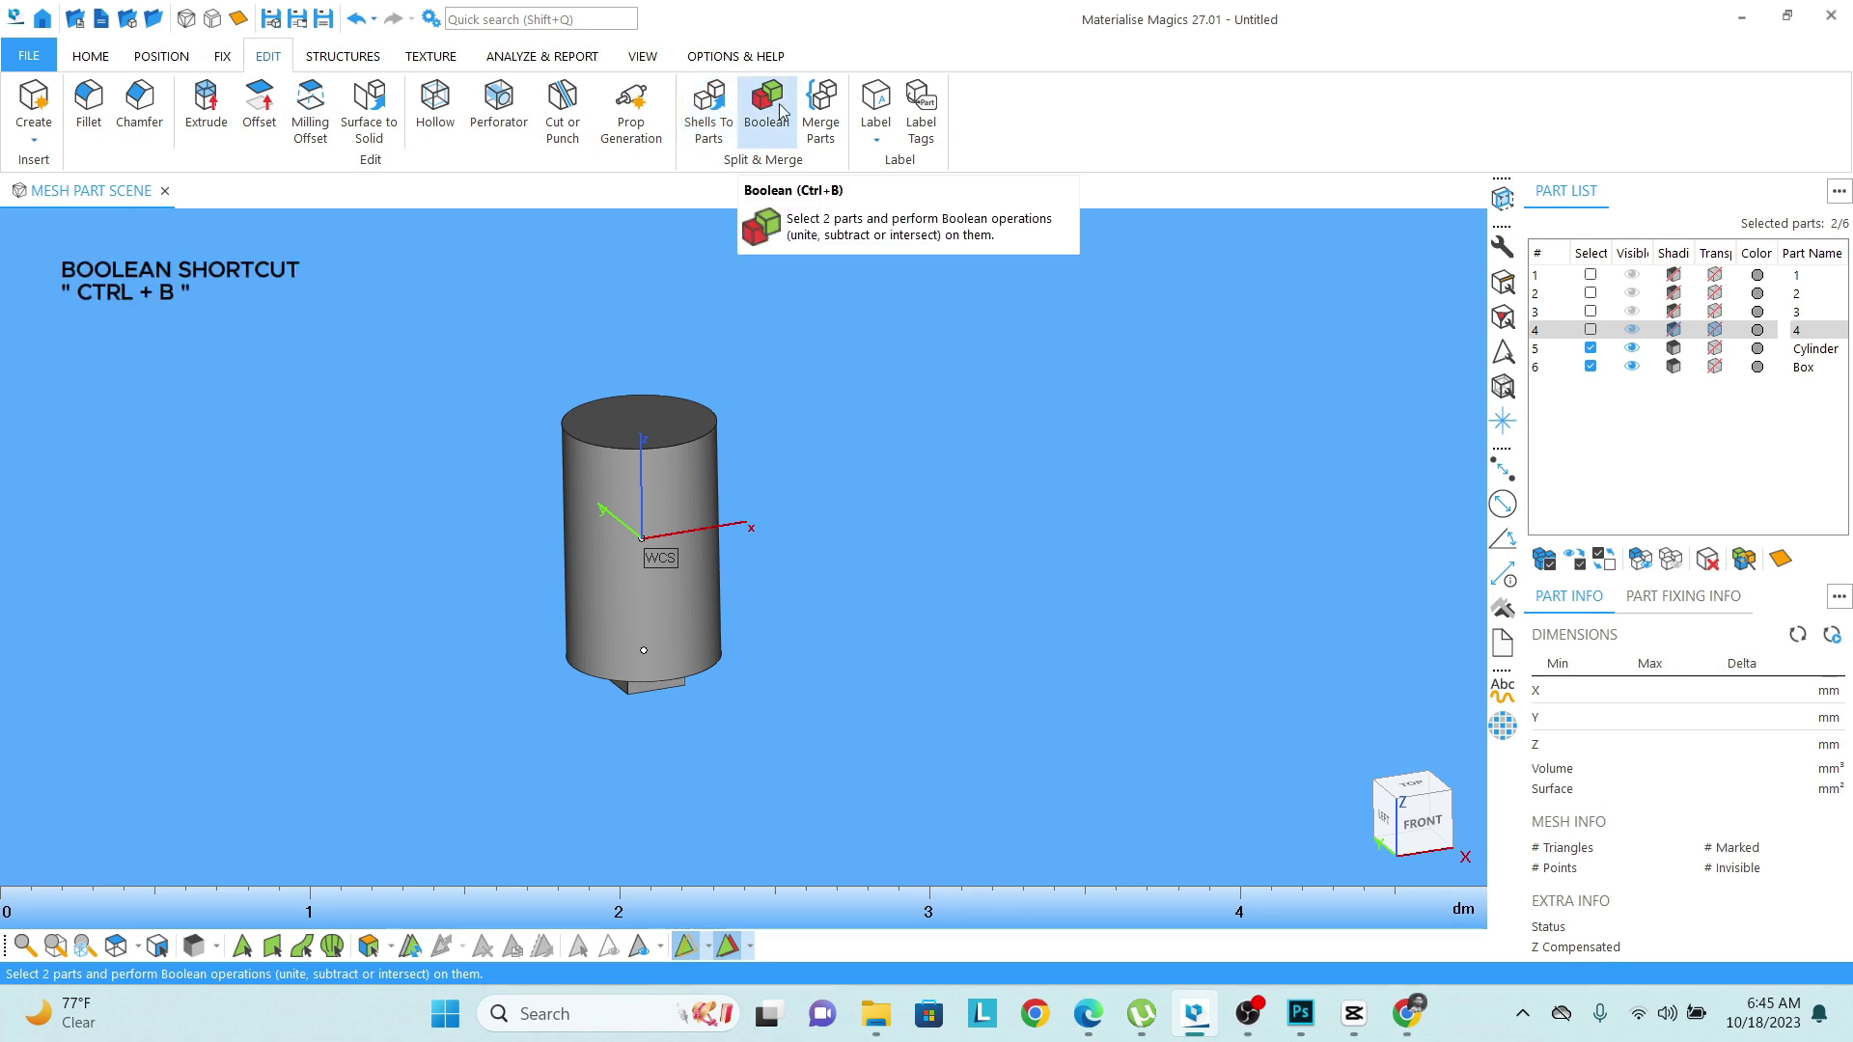
Try a Boolean Subtract with Ctrl+B, deselect Cylinder, then close the dialog to start over.
{"action": "key", "text": "ctrl+b"}
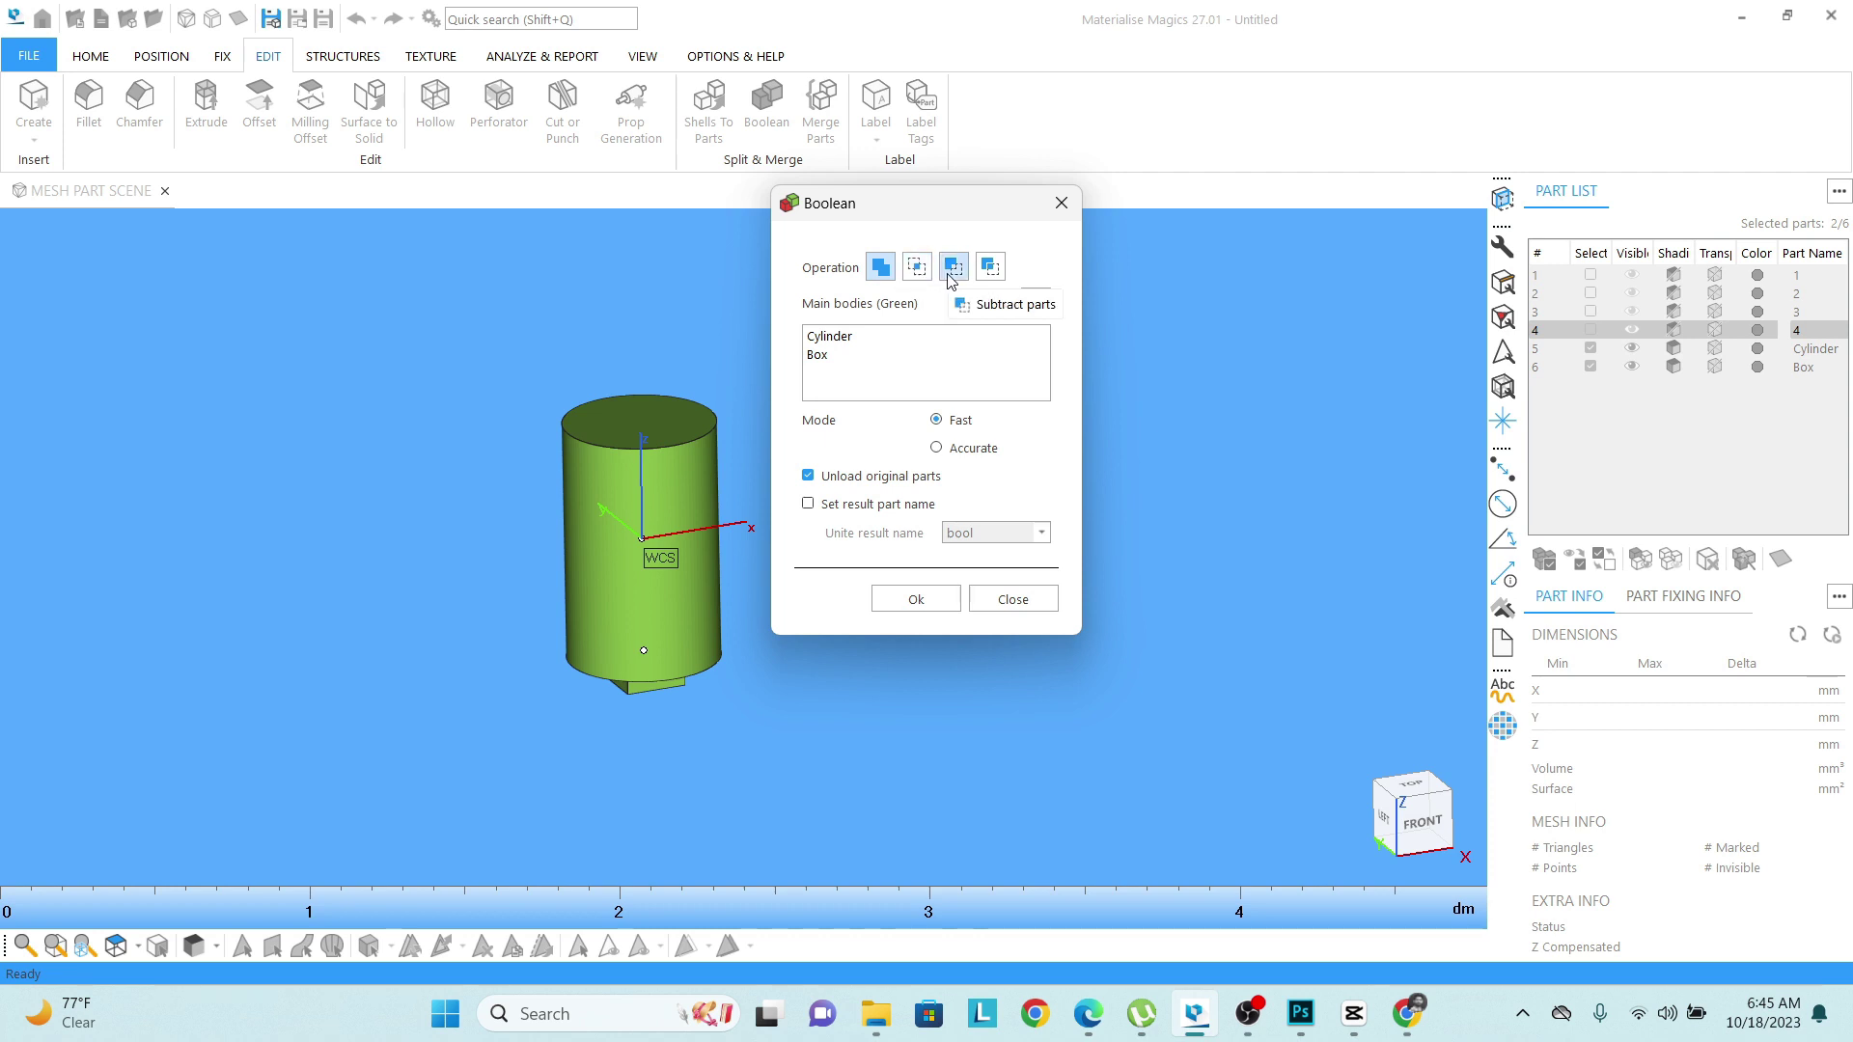
{"action": "left_click", "coordinate": [951, 278]}
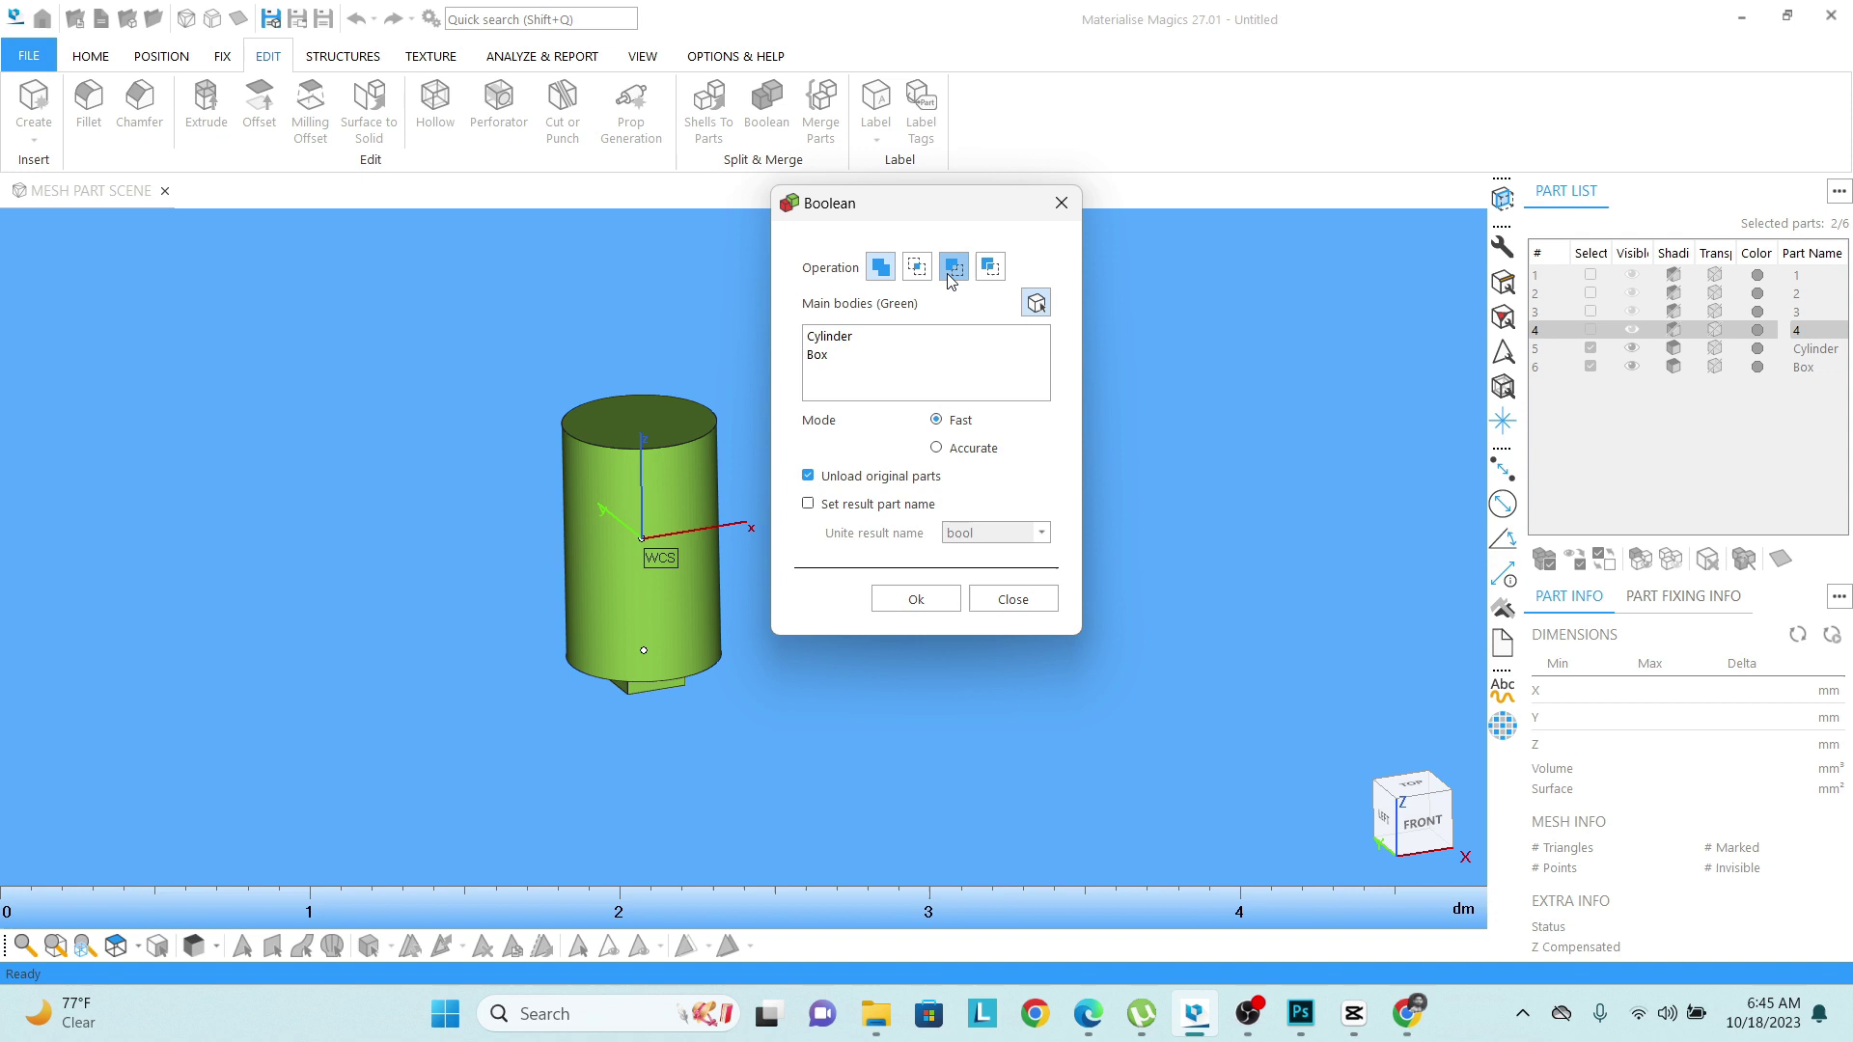
{"action": "scroll", "coordinate": [454, 400], "scroll_direction": "down", "scroll_amount": 2}
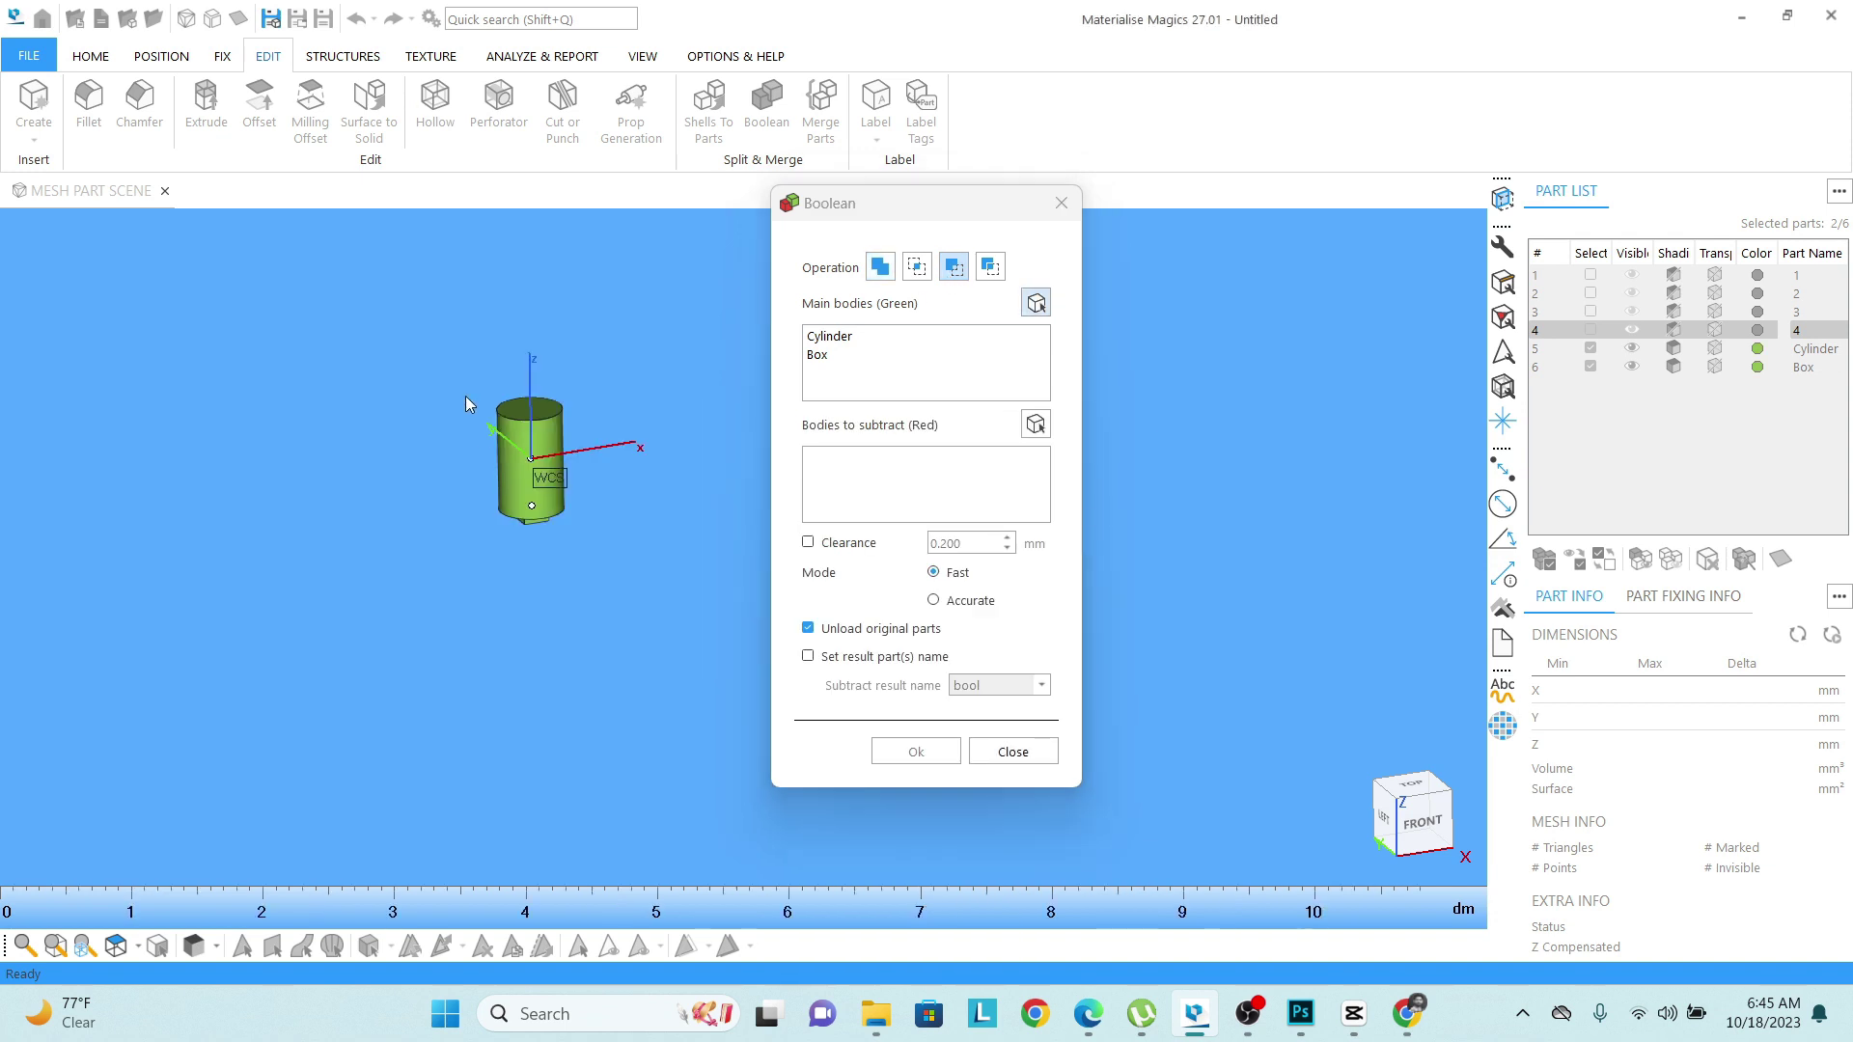
{"action": "scroll", "coordinate": [550, 496], "scroll_direction": "up", "scroll_amount": 5}
{"action": "left_click", "coordinate": [562, 286]}
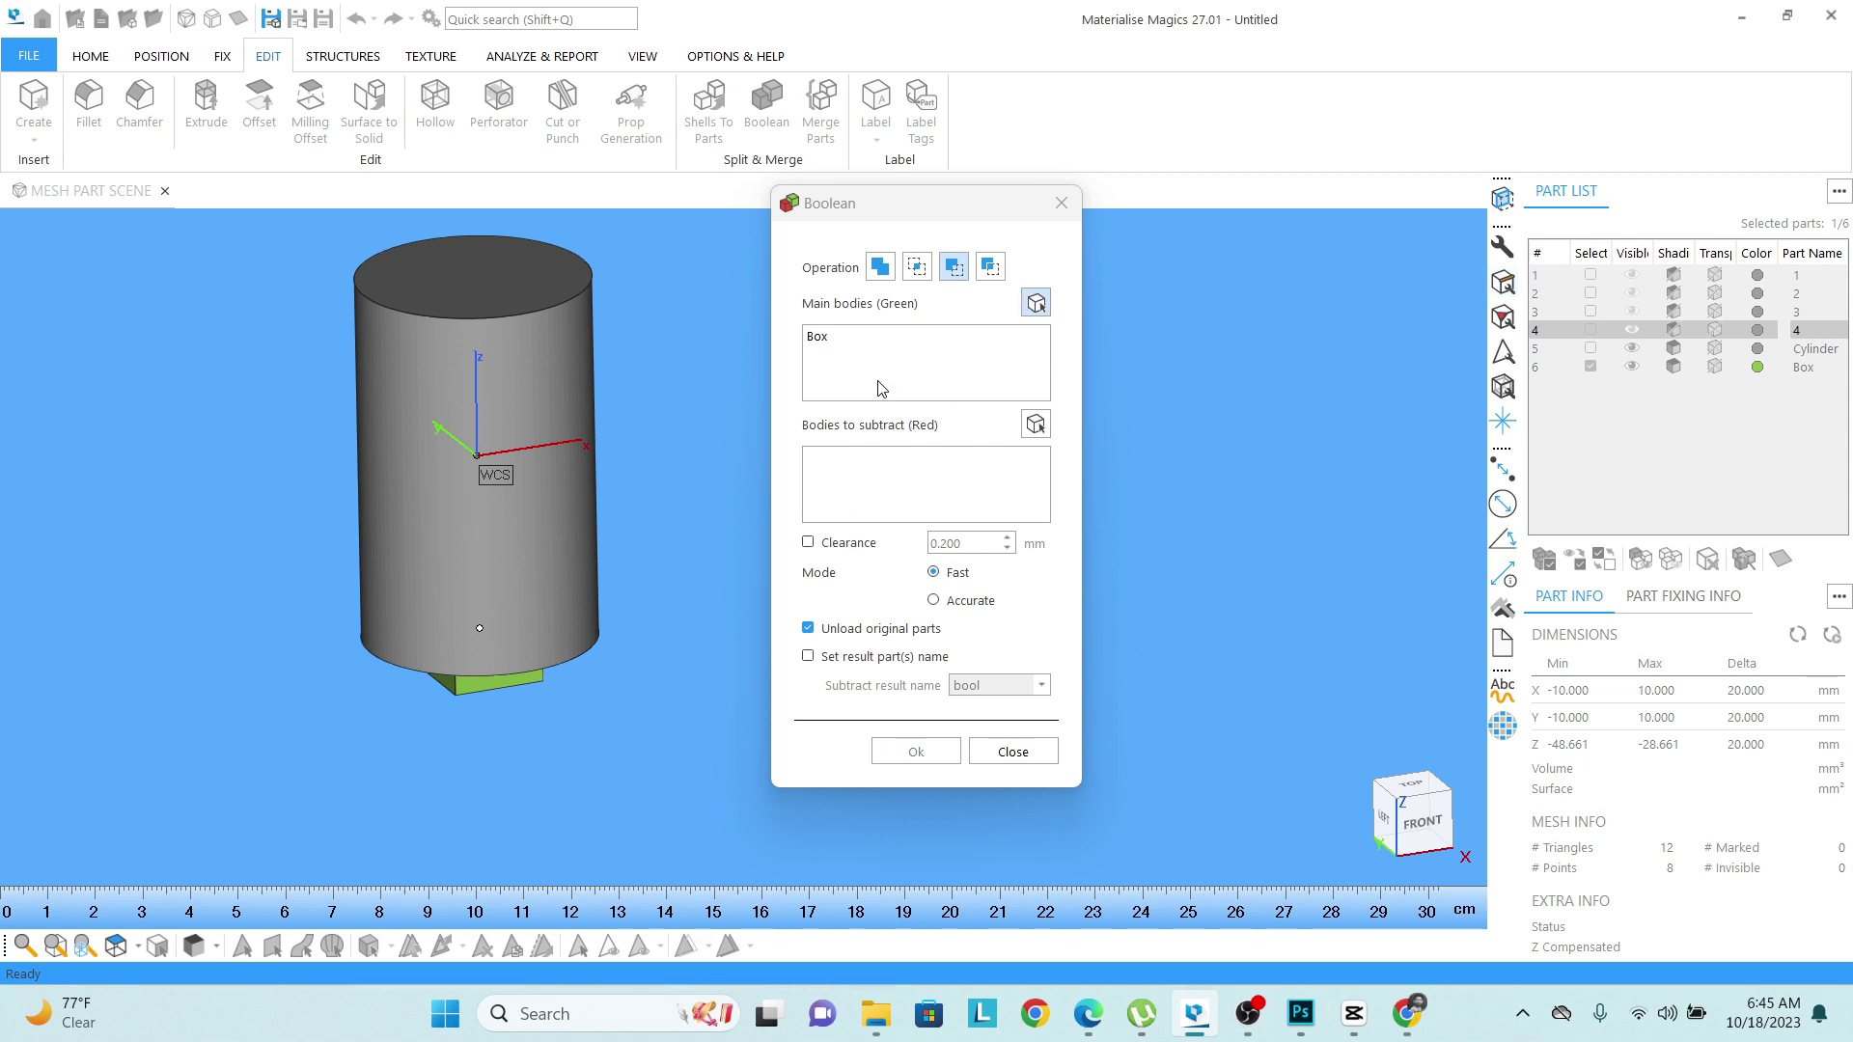
{"action": "left_click", "coordinate": [1013, 752]}
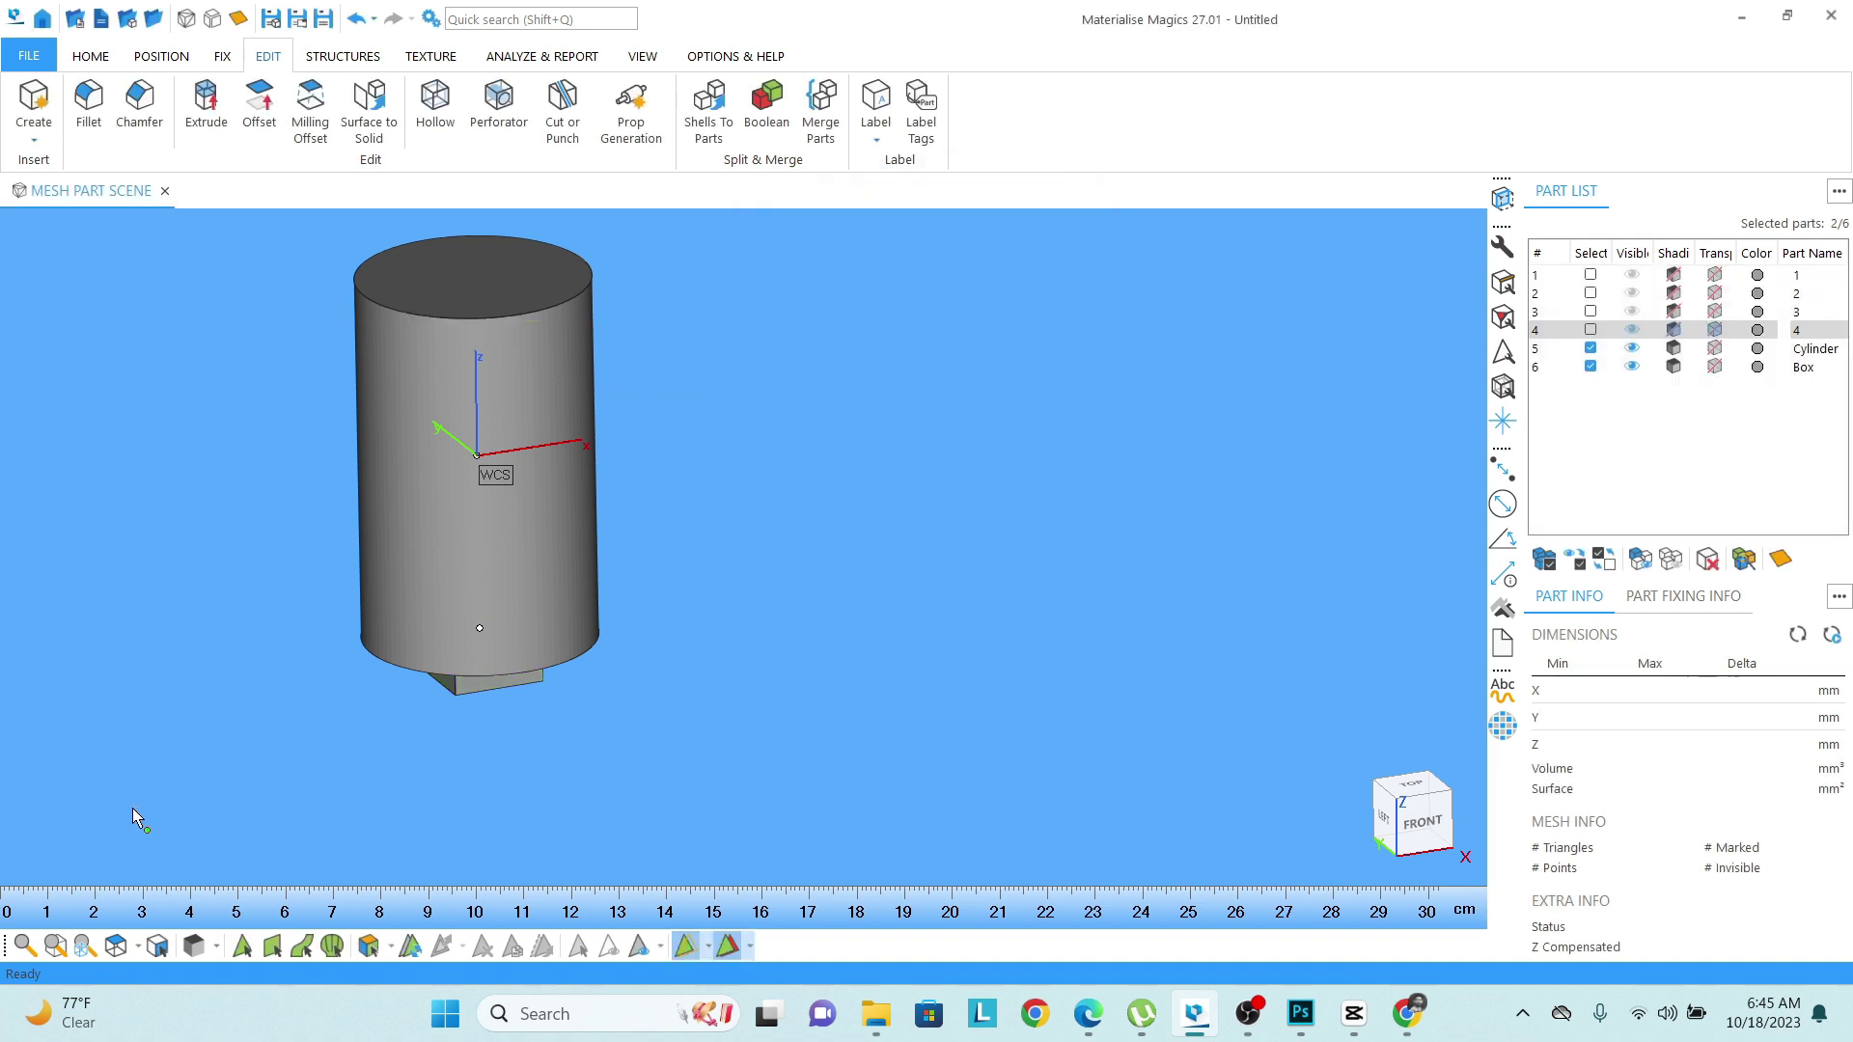
Choose Subtract, put Box under bodies to subtract from Cylinder, and enable a 0.200 mm clearance.
{"action": "left_click", "coordinate": [770, 105]}
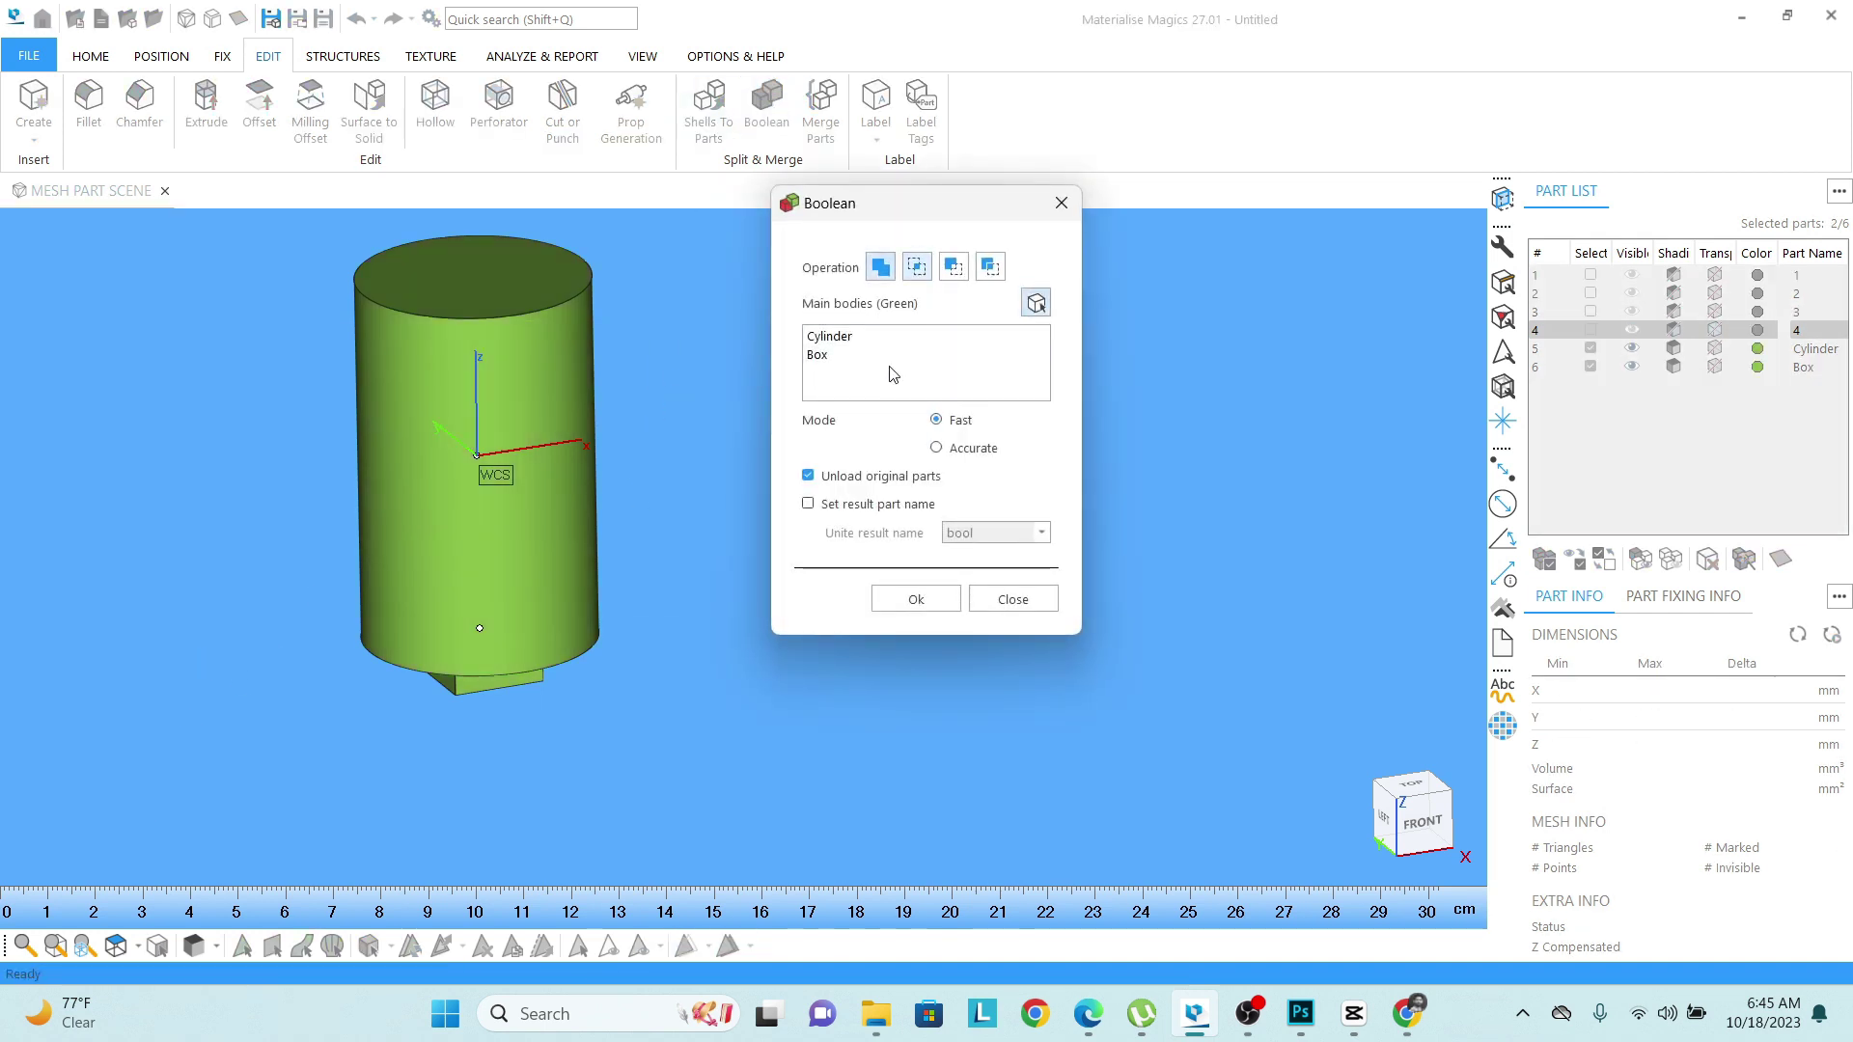
{"action": "left_click", "coordinate": [954, 266]}
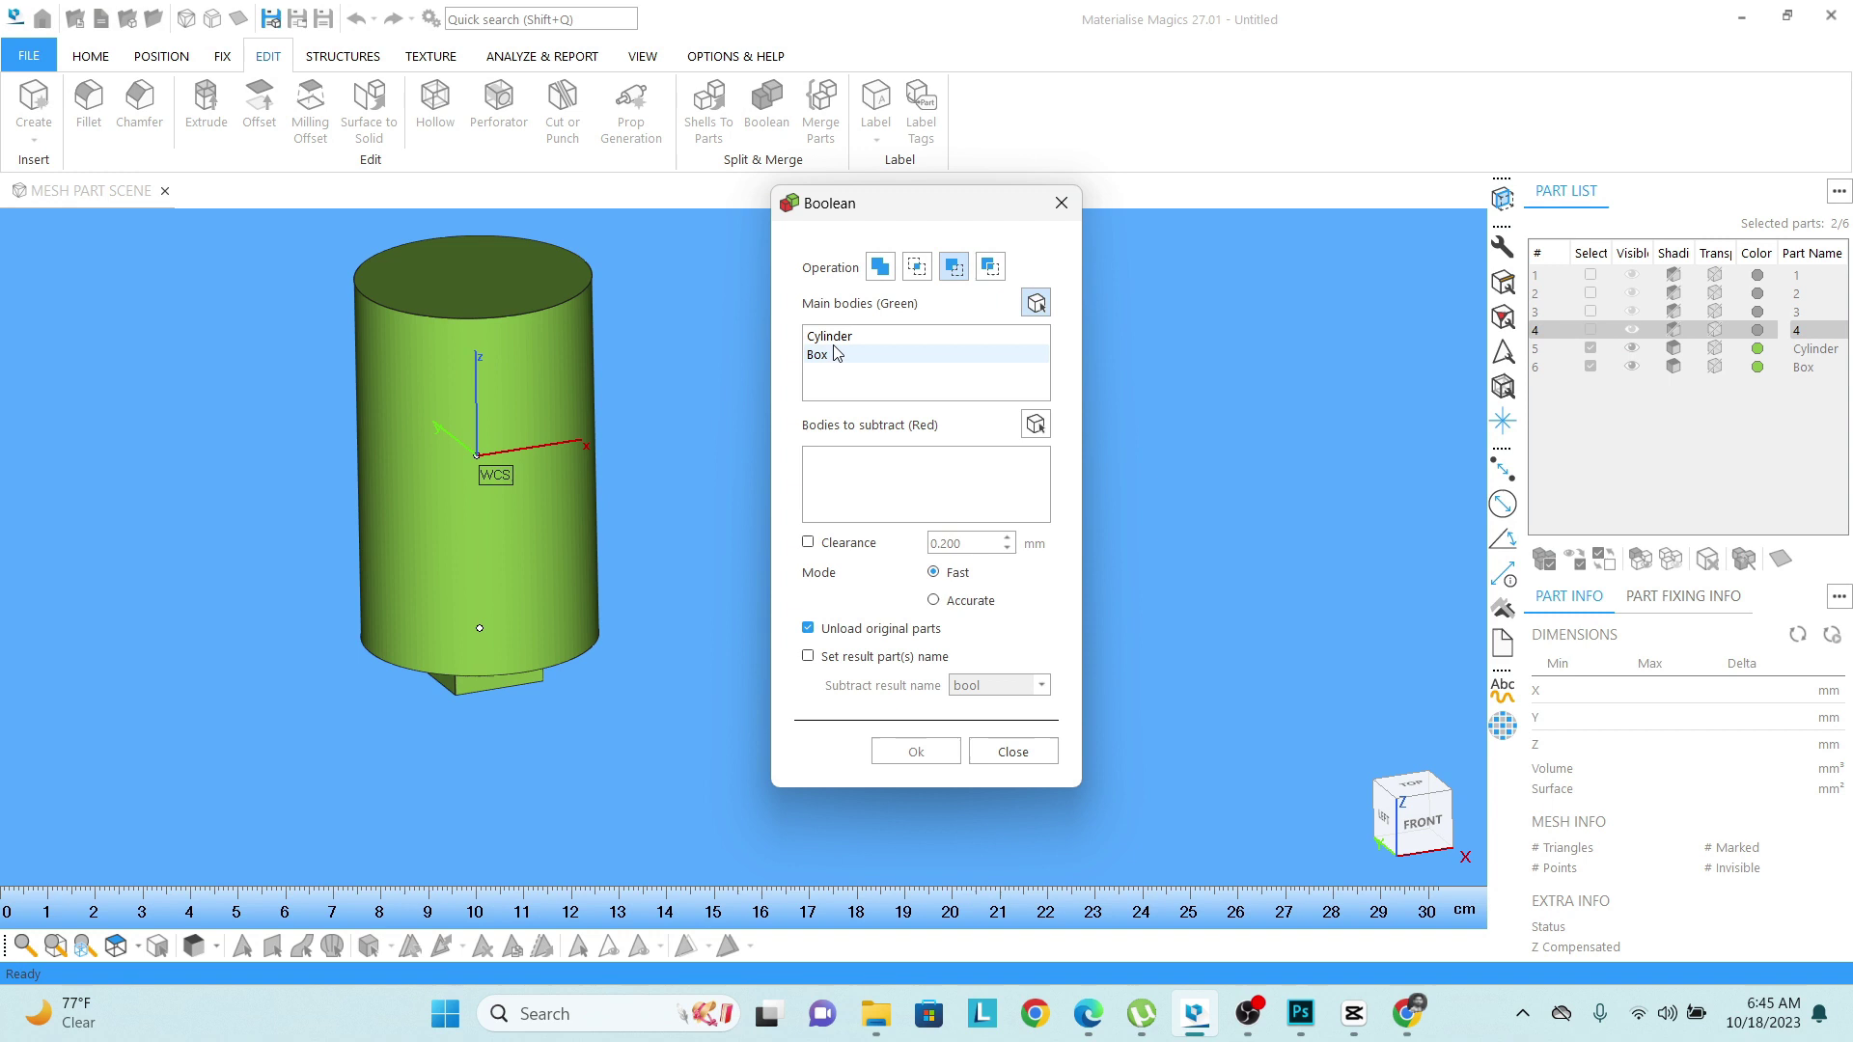
{"action": "left_click_drag", "start_coordinate": [822, 359], "coordinate": [846, 490]}
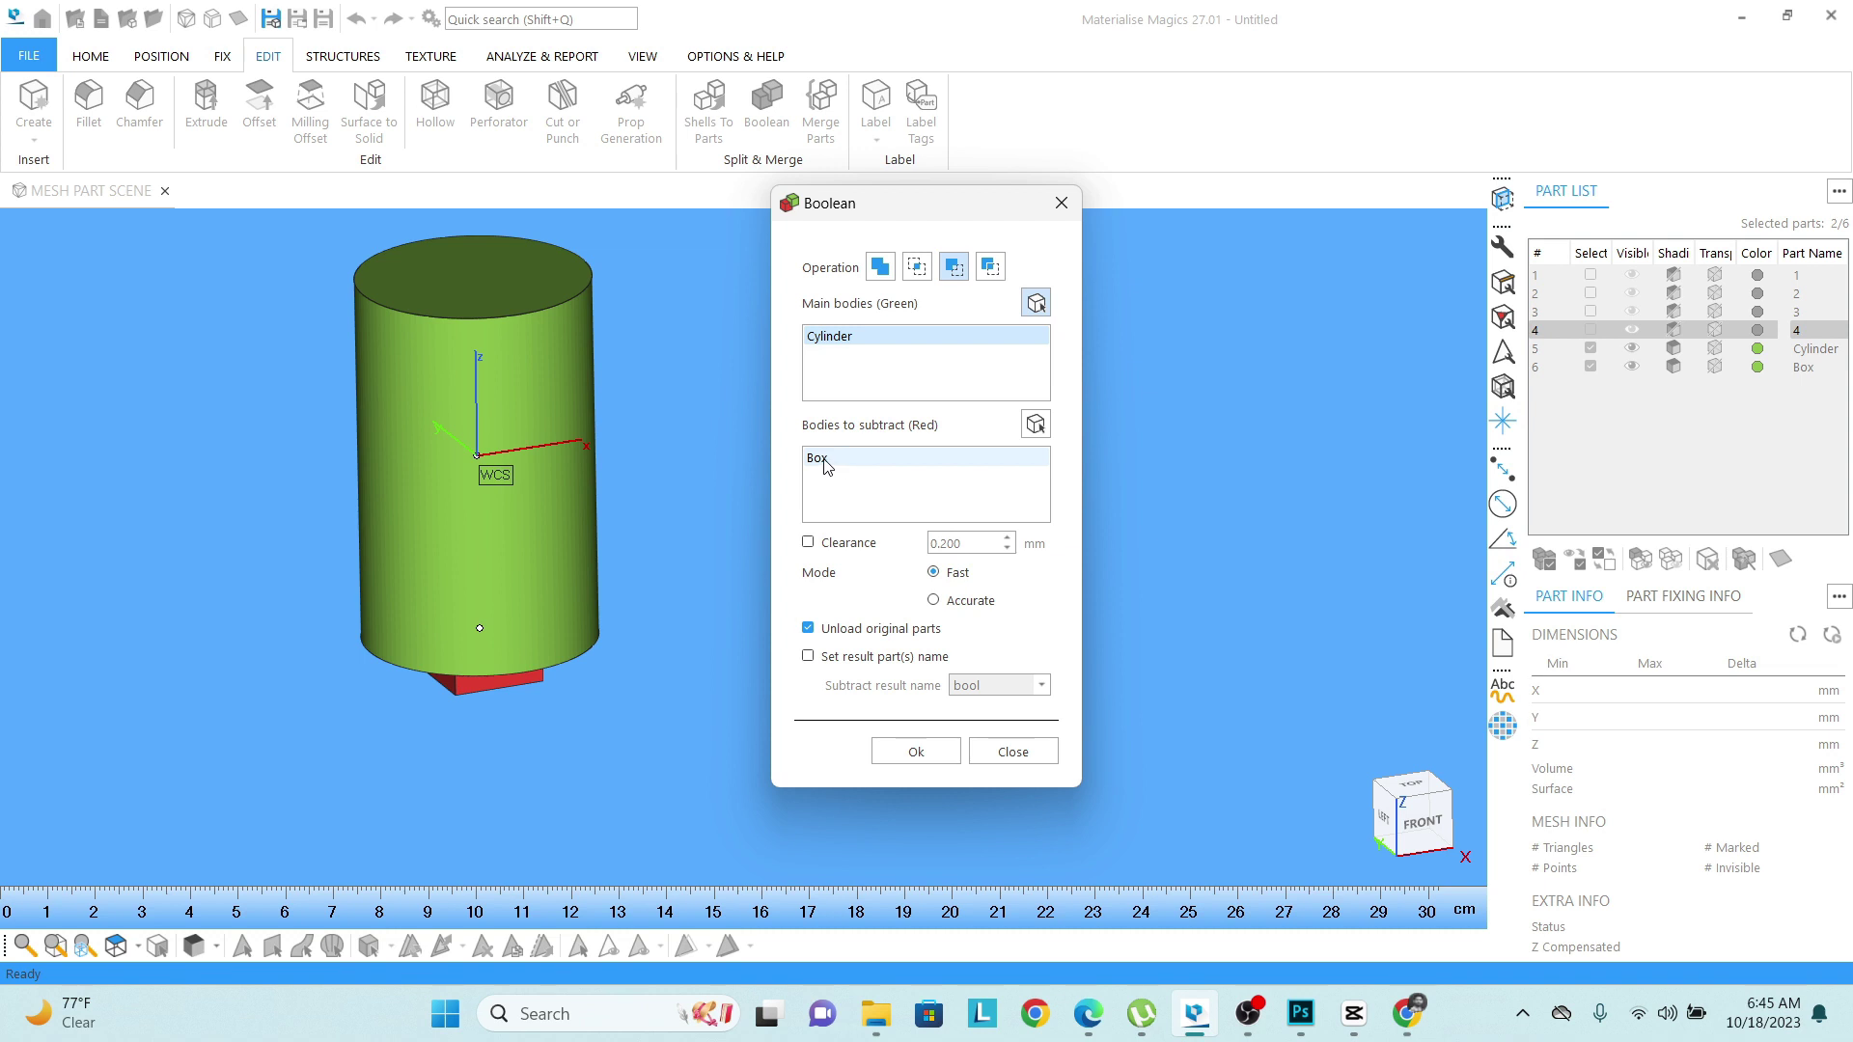
{"action": "right_click_drag", "start_coordinate": [517, 659], "coordinate": [525, 532]}
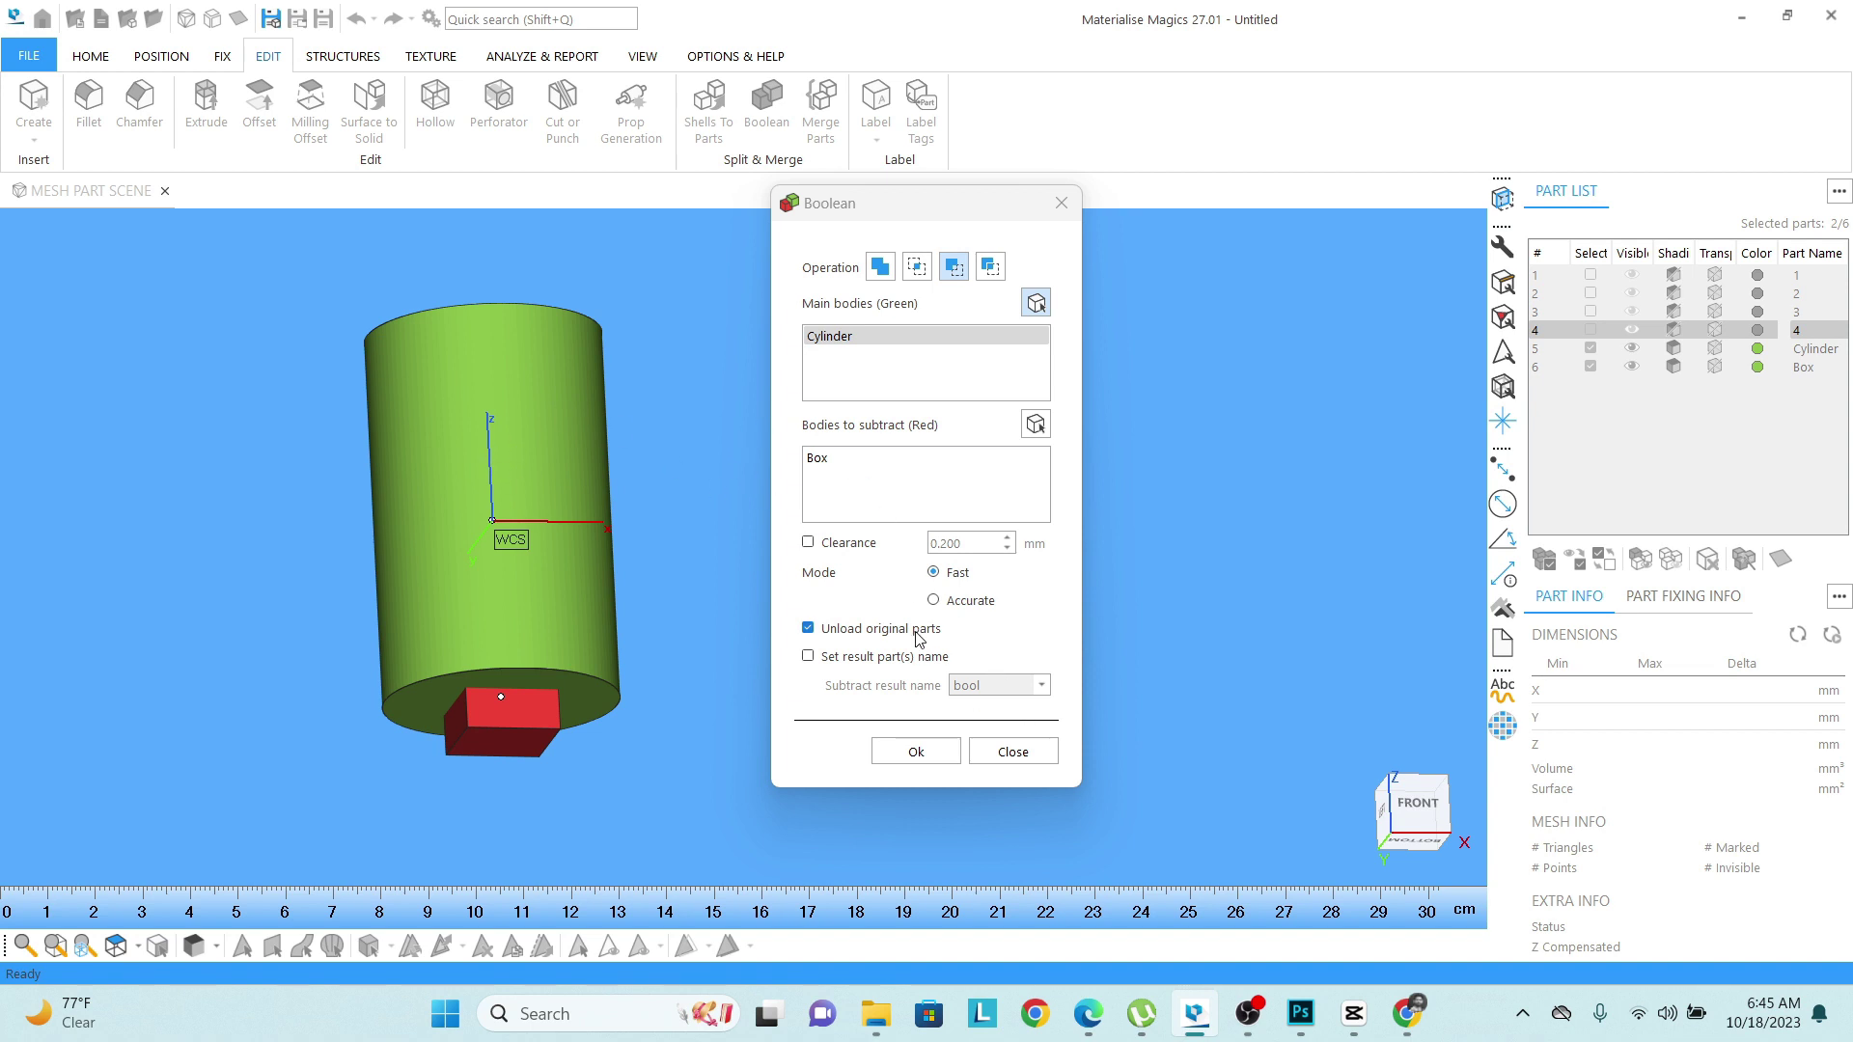
{"action": "left_click", "coordinate": [808, 543]}
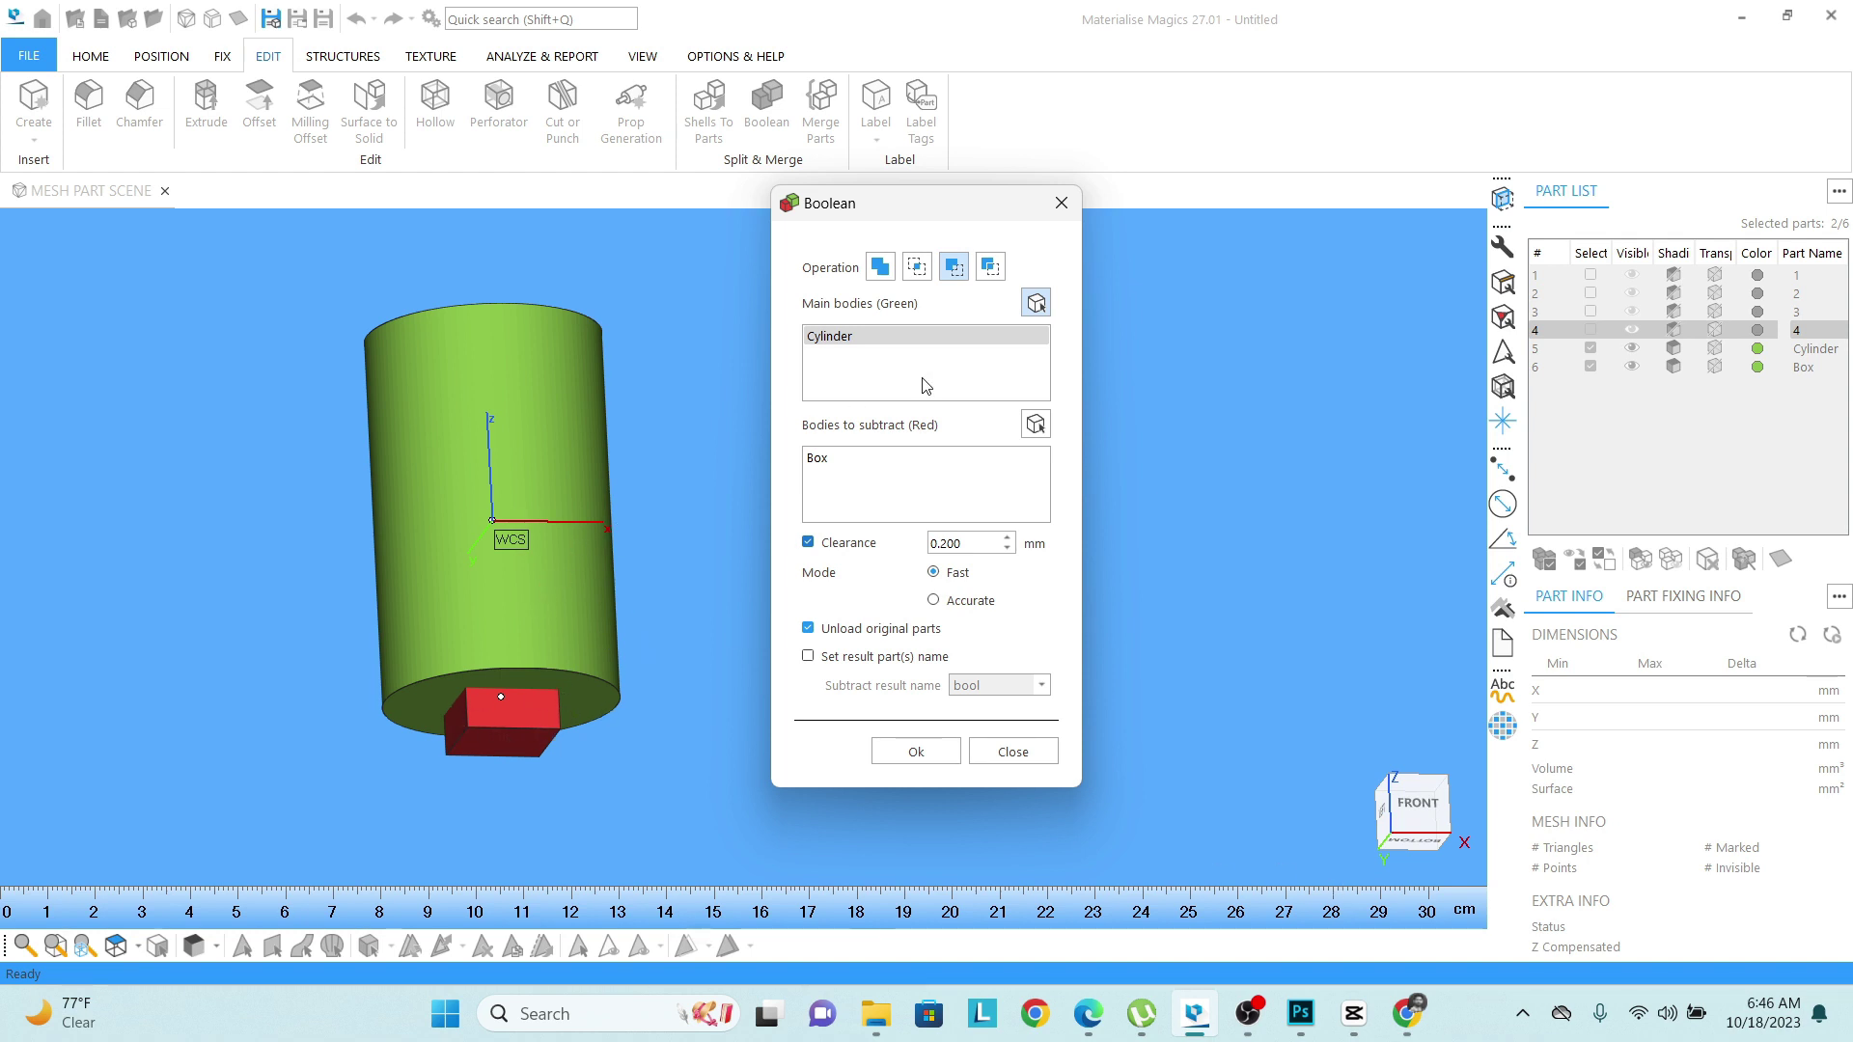
Apply the subtraction, skip saving the Cylinder and Box files, and orbit to inspect the pocket.
{"action": "left_click", "coordinate": [902, 750]}
{"action": "left_click", "coordinate": [990, 530]}
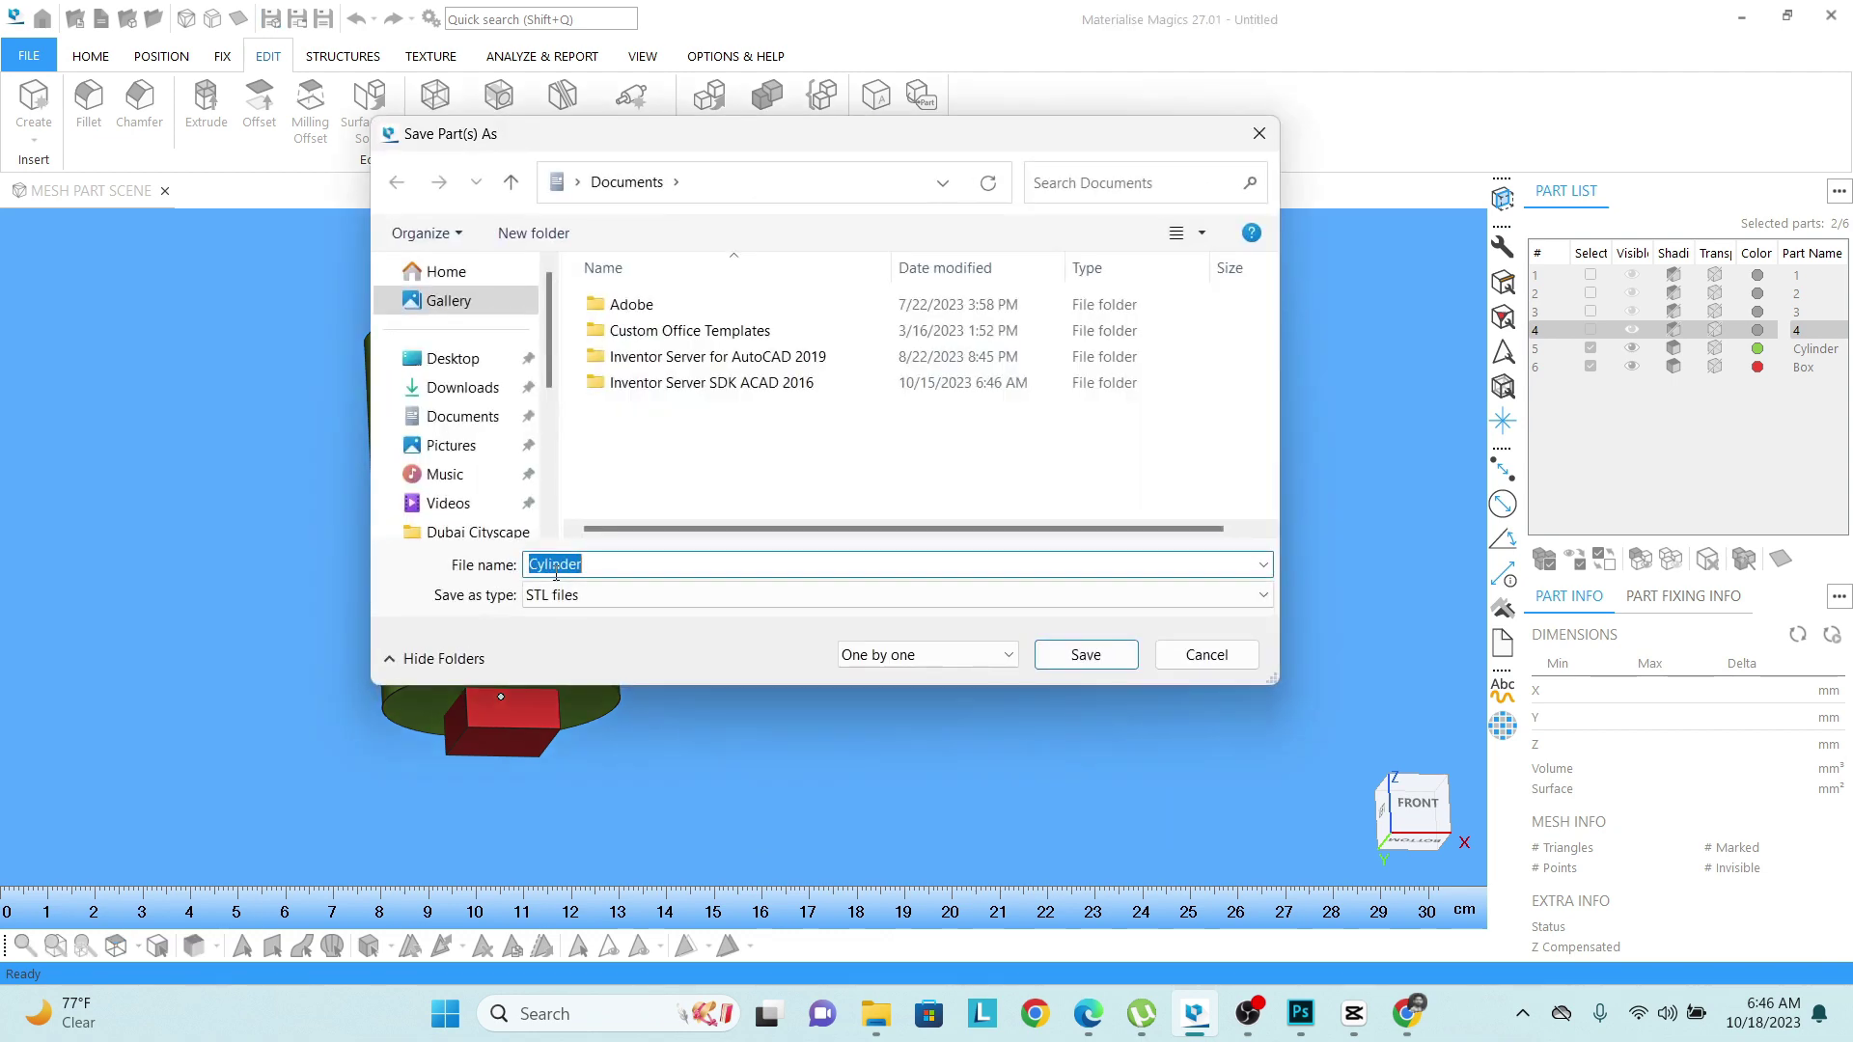
{"action": "left_click", "coordinate": [1205, 652]}
{"action": "left_click", "coordinate": [1208, 654]}
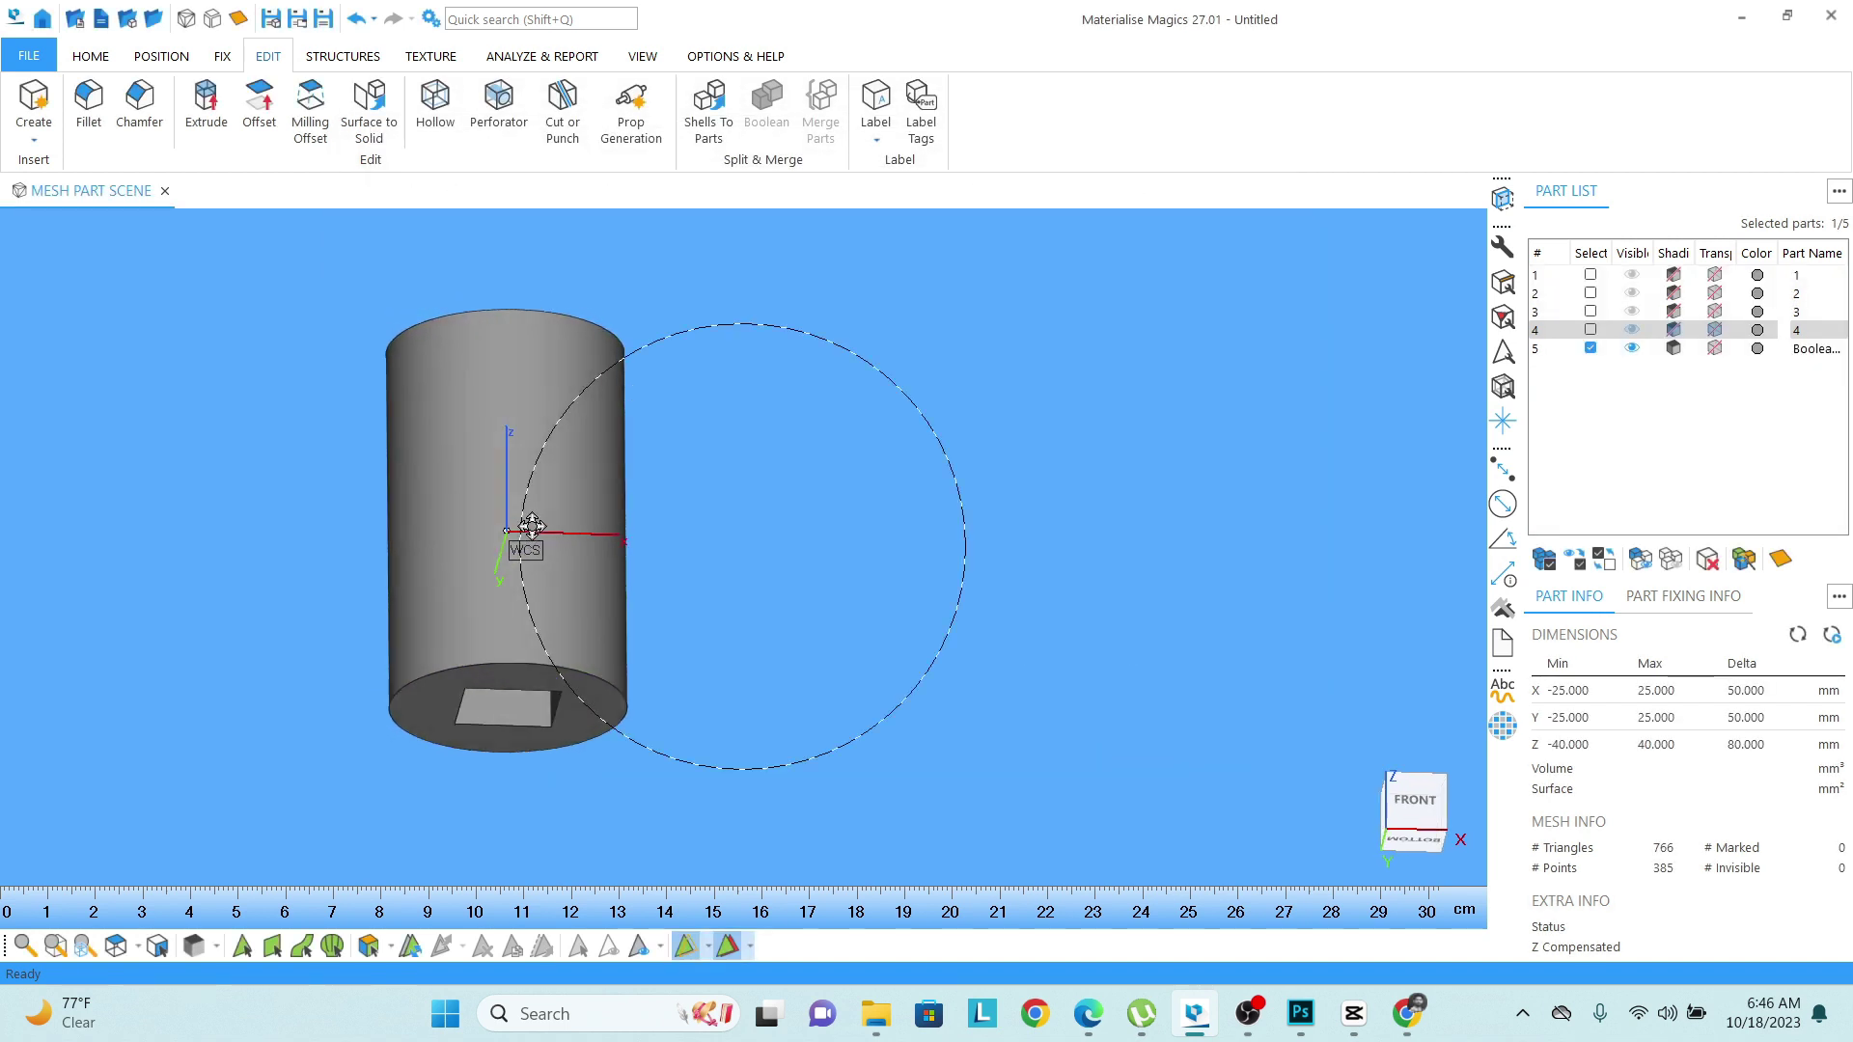
{"action": "right_click_drag", "start_coordinate": [532, 526], "coordinate": [673, 519]}
{"action": "scroll", "coordinate": [501, 662], "scroll_direction": "up", "scroll_amount": 3}
{"action": "scroll", "coordinate": [501, 662], "scroll_direction": "down", "scroll_amount": 4}
{"action": "scroll", "coordinate": [674, 519], "scroll_direction": "up", "scroll_amount": 3}
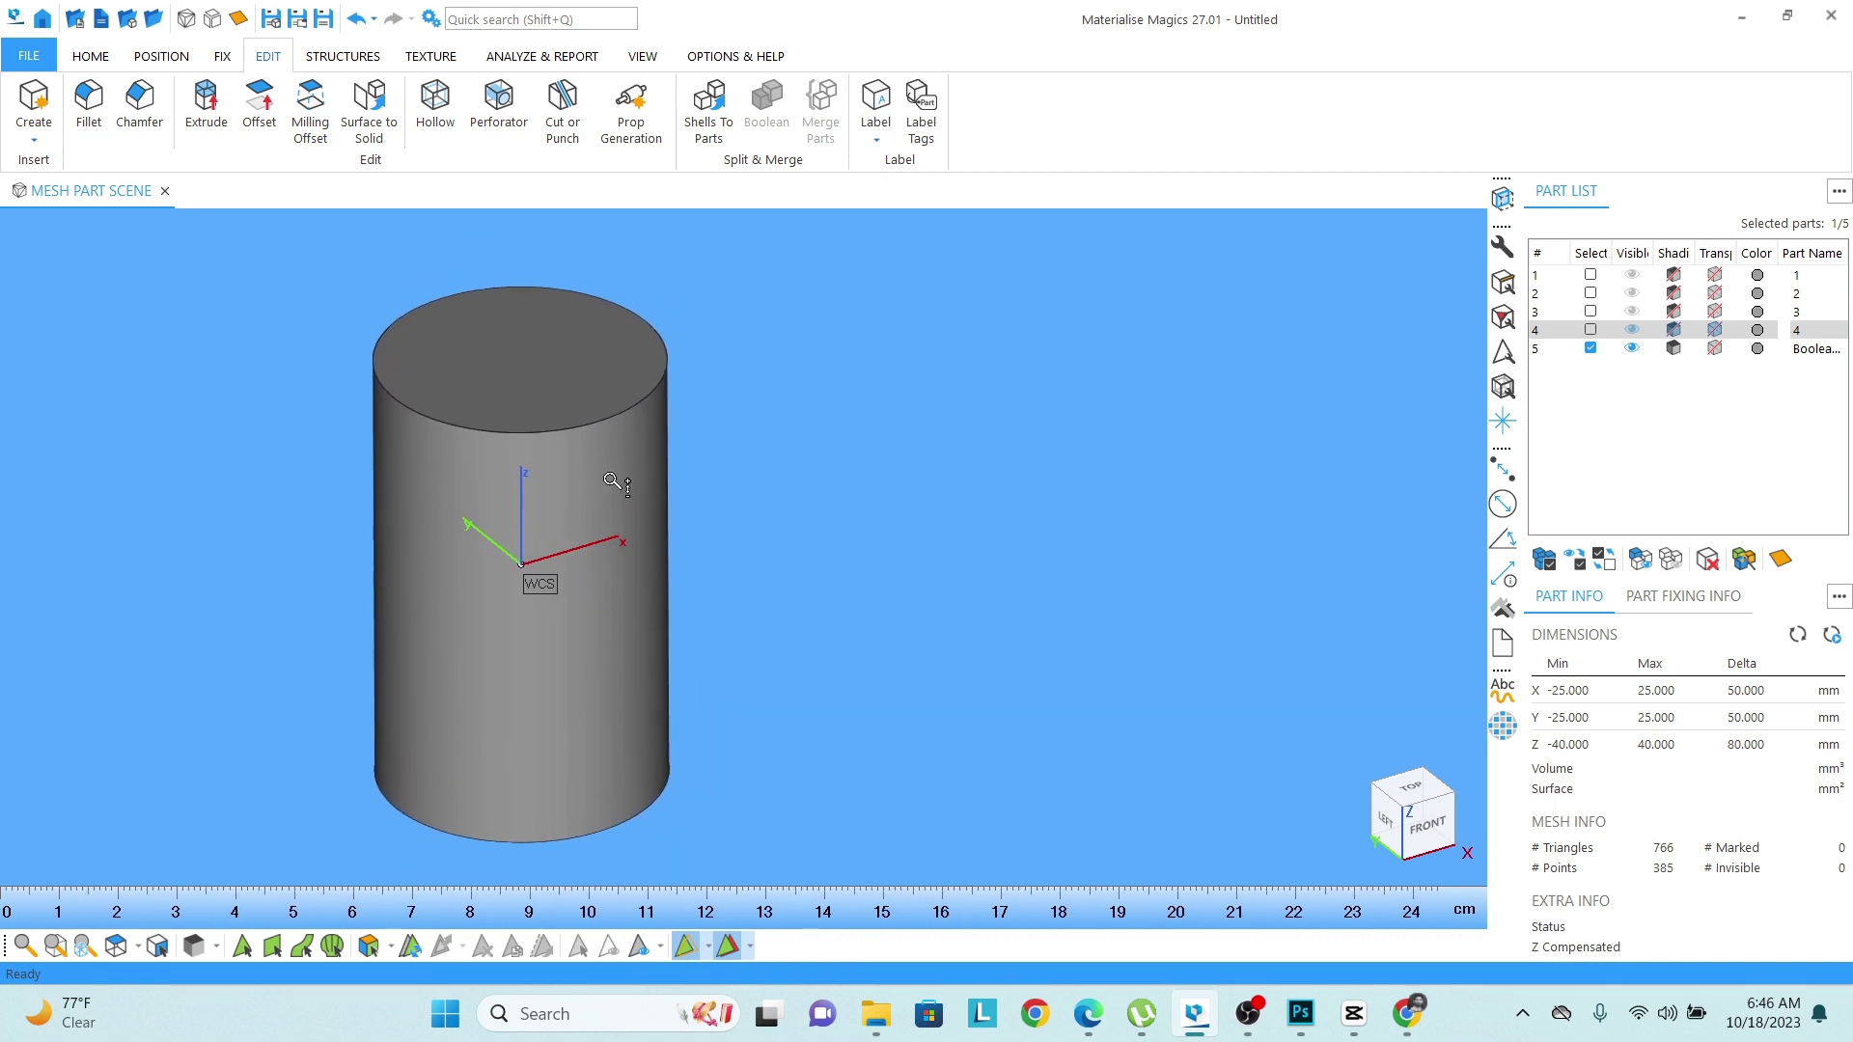
{"action": "scroll", "coordinate": [615, 488], "scroll_direction": "down", "scroll_amount": 1}
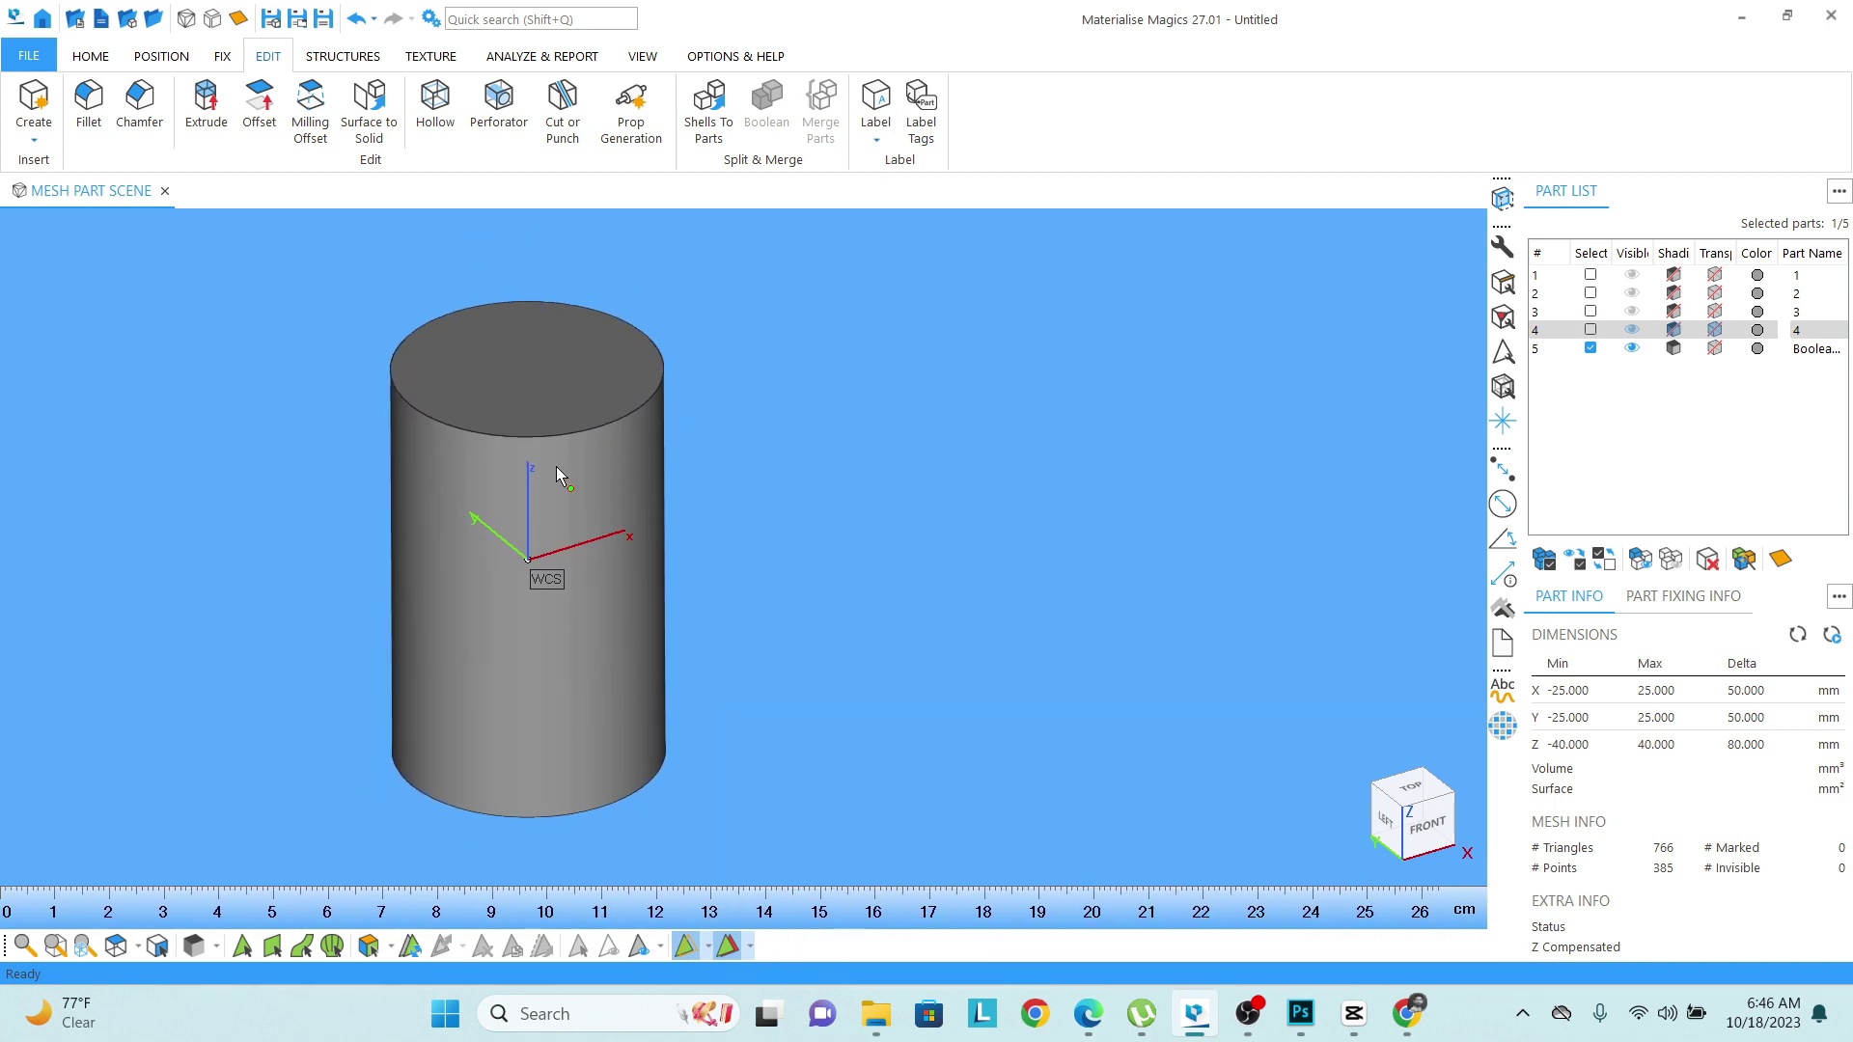
Undo the Boolean with Ctrl+Z and zoom and pan around the separate cylinder and box.
{"action": "key", "text": "ctrl+z"}
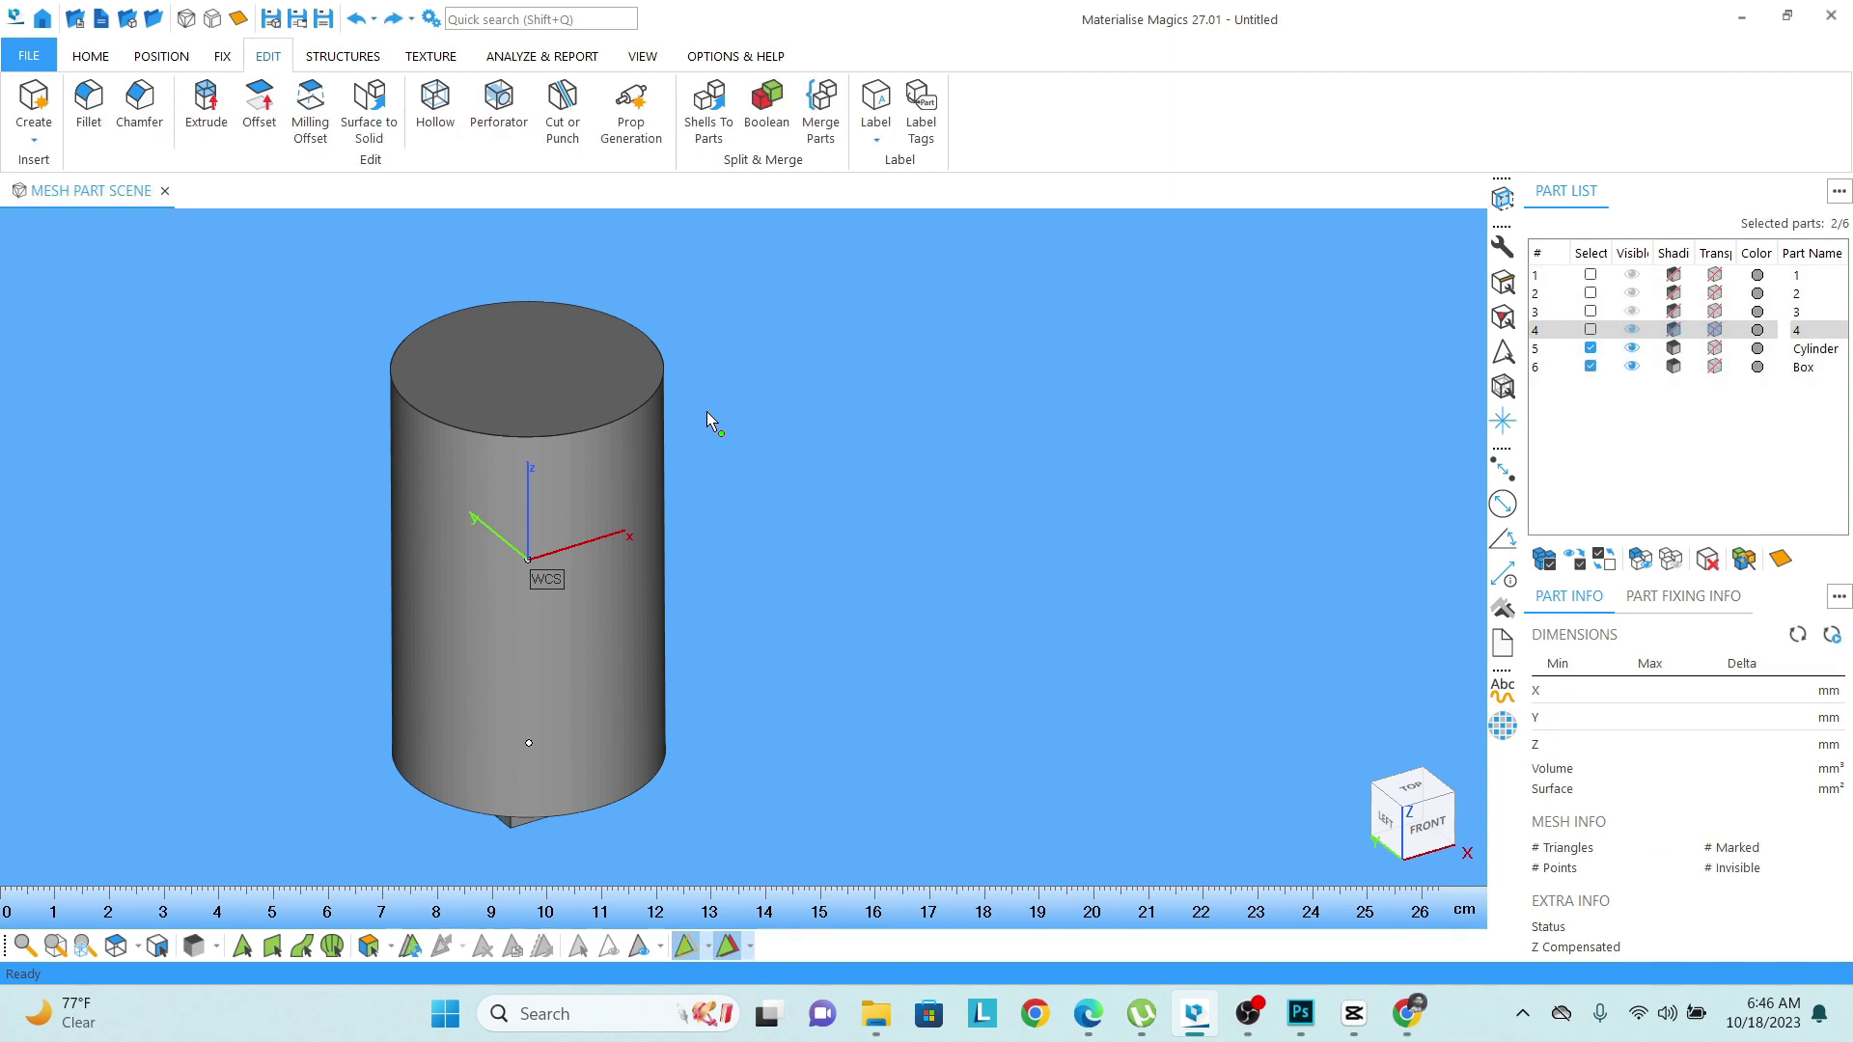
{"action": "scroll", "coordinate": [709, 410], "scroll_direction": "down", "scroll_amount": 8}
{"action": "scroll", "coordinate": [686, 405], "scroll_direction": "up", "scroll_amount": 7}
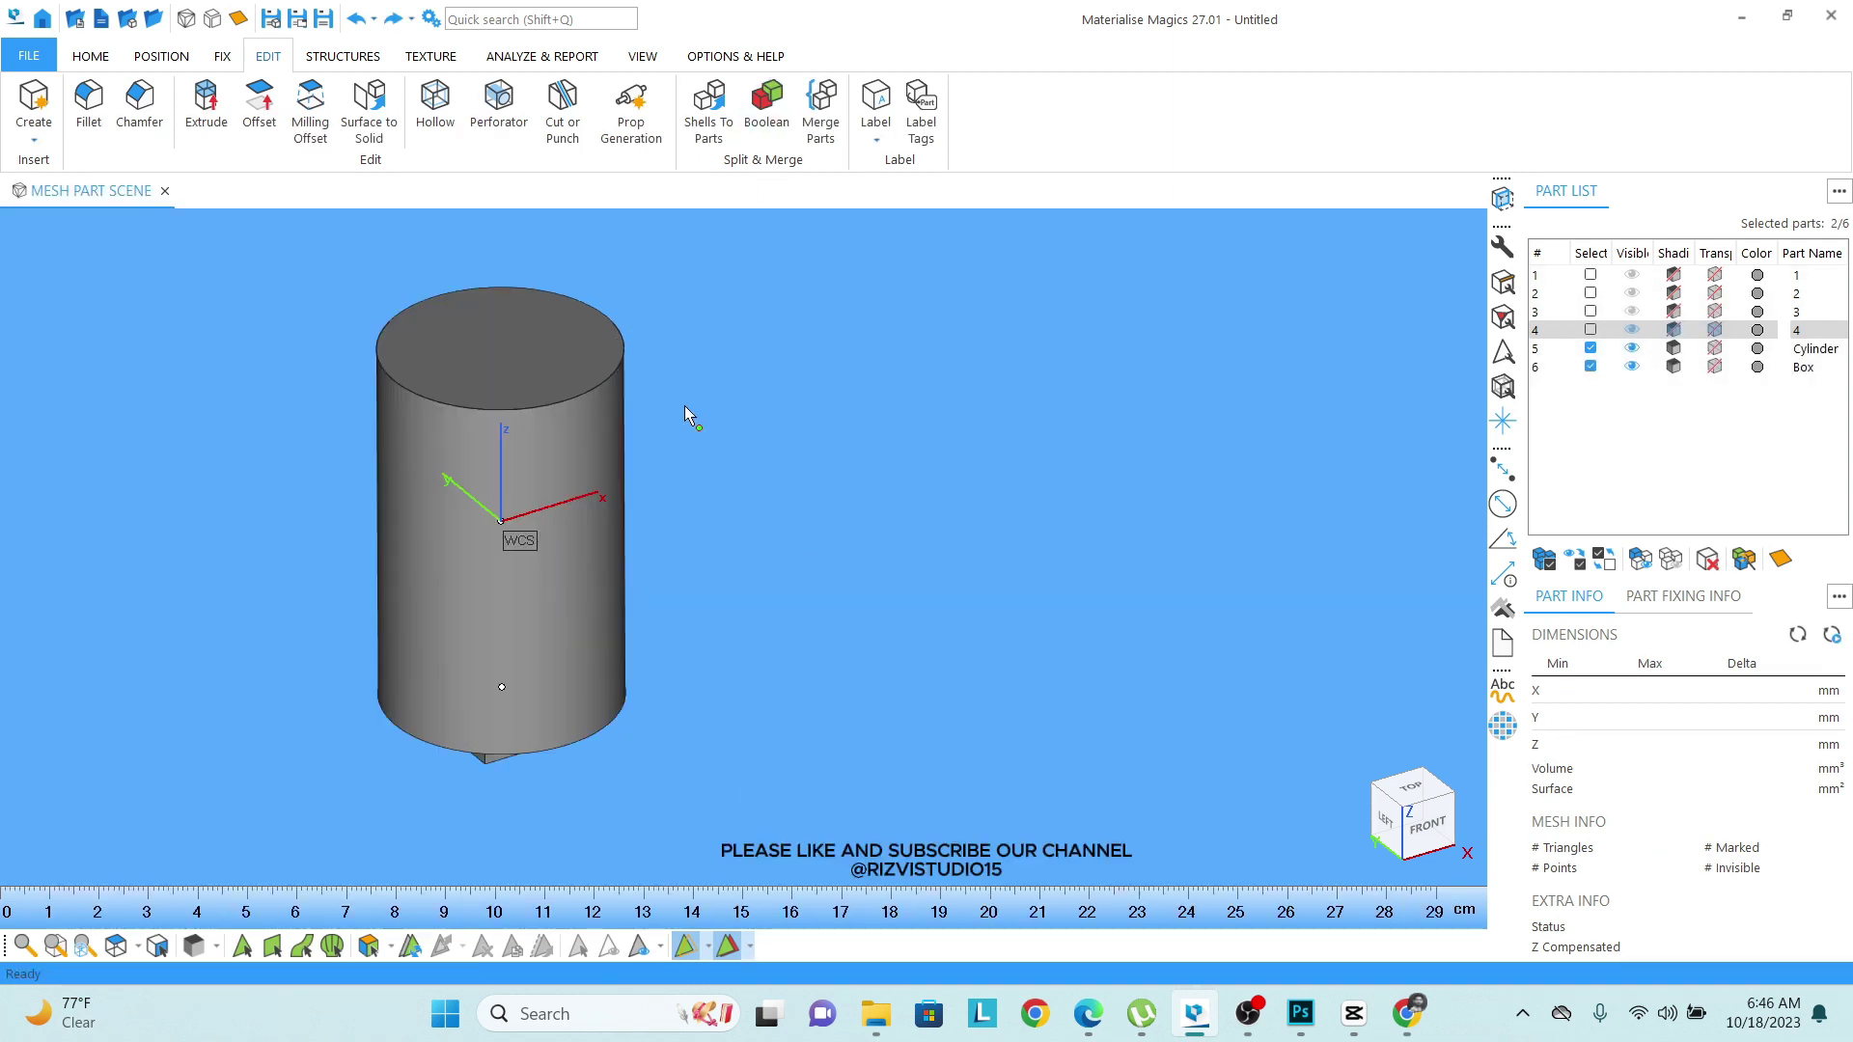
{"action": "middle_click_drag", "start_coordinate": [580, 394], "coordinate": [757, 393]}
{"action": "scroll", "coordinate": [743, 494], "scroll_direction": "up", "scroll_amount": 2}
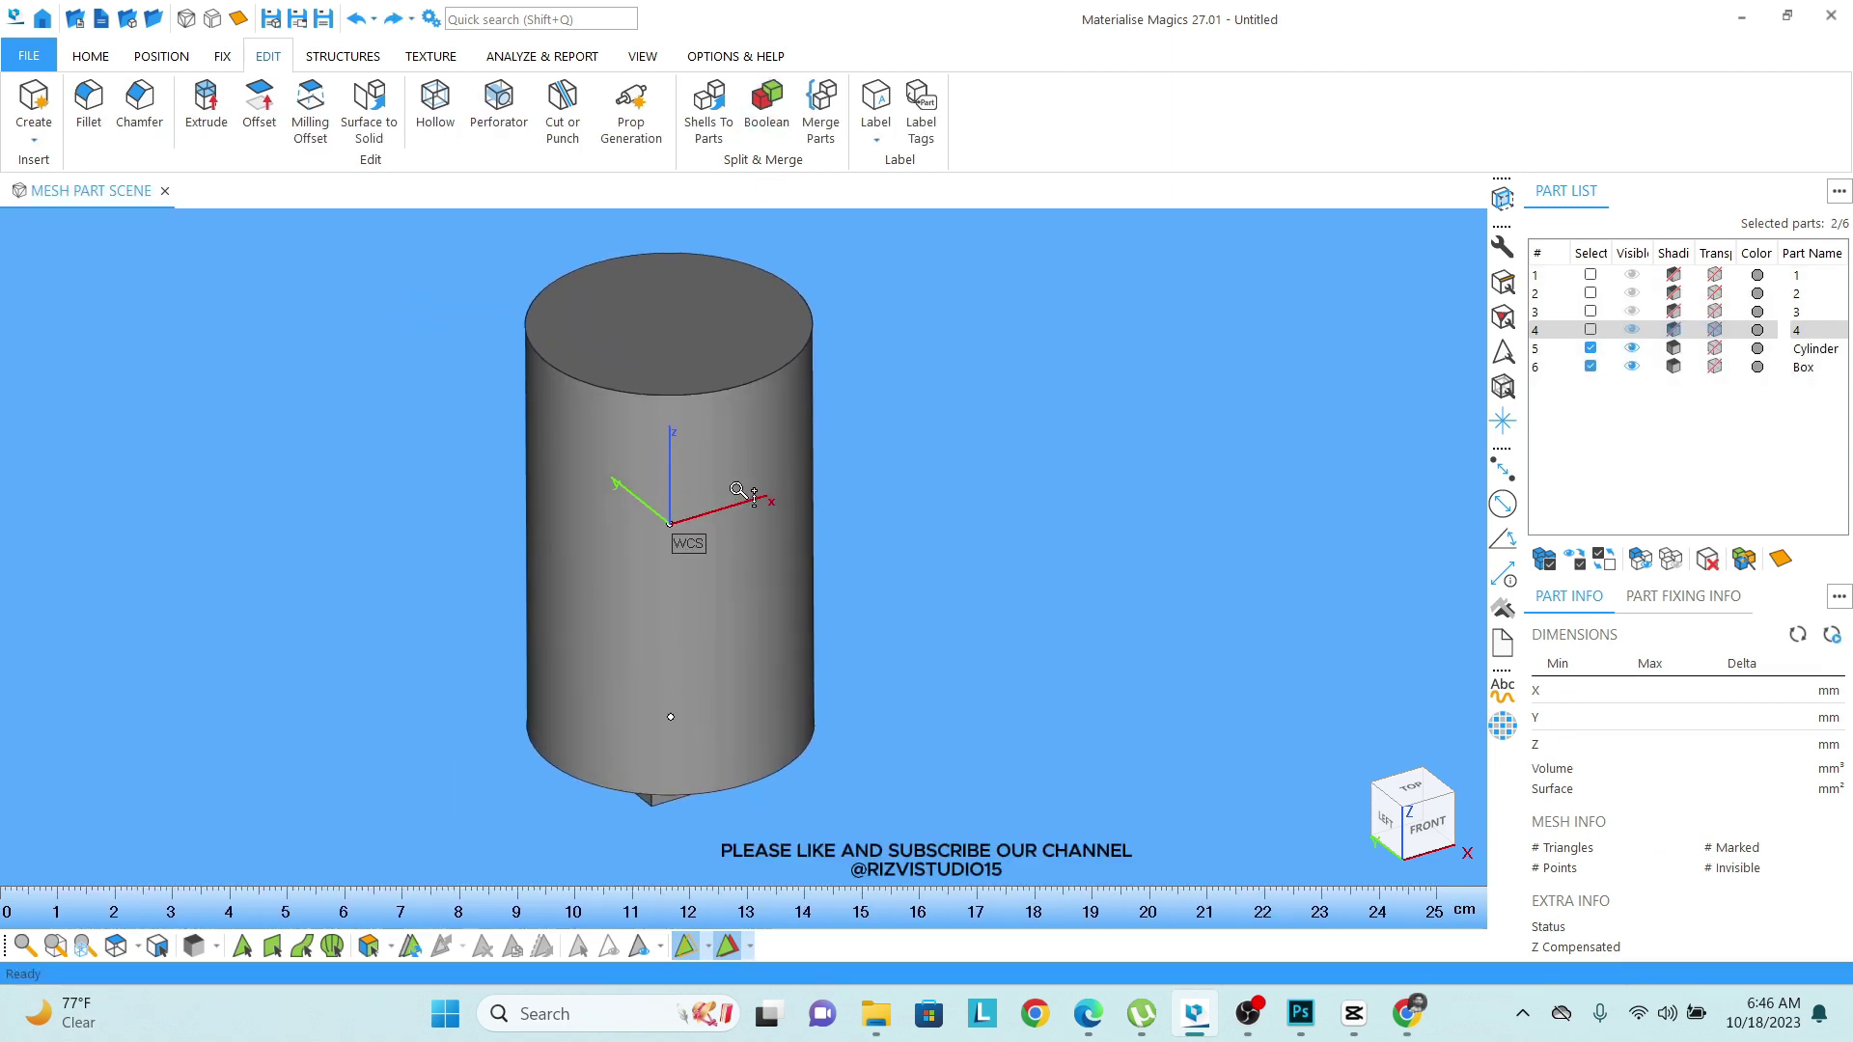
{"action": "scroll", "coordinate": [695, 569], "scroll_direction": "down", "scroll_amount": 1}
{"action": "mouse_move", "coordinate": [674, 594]}
{"action": "middle_mouse_down"}
{"action": "mouse_move", "coordinate": [626, 596]}
{"action": "mouse_move", "coordinate": [651, 572]}
{"action": "middle_mouse_up"}
{"action": "scroll", "coordinate": [628, 598], "scroll_direction": "up", "scroll_amount": 1}
{"action": "scroll", "coordinate": [656, 600], "scroll_direction": "up", "scroll_amount": 1}
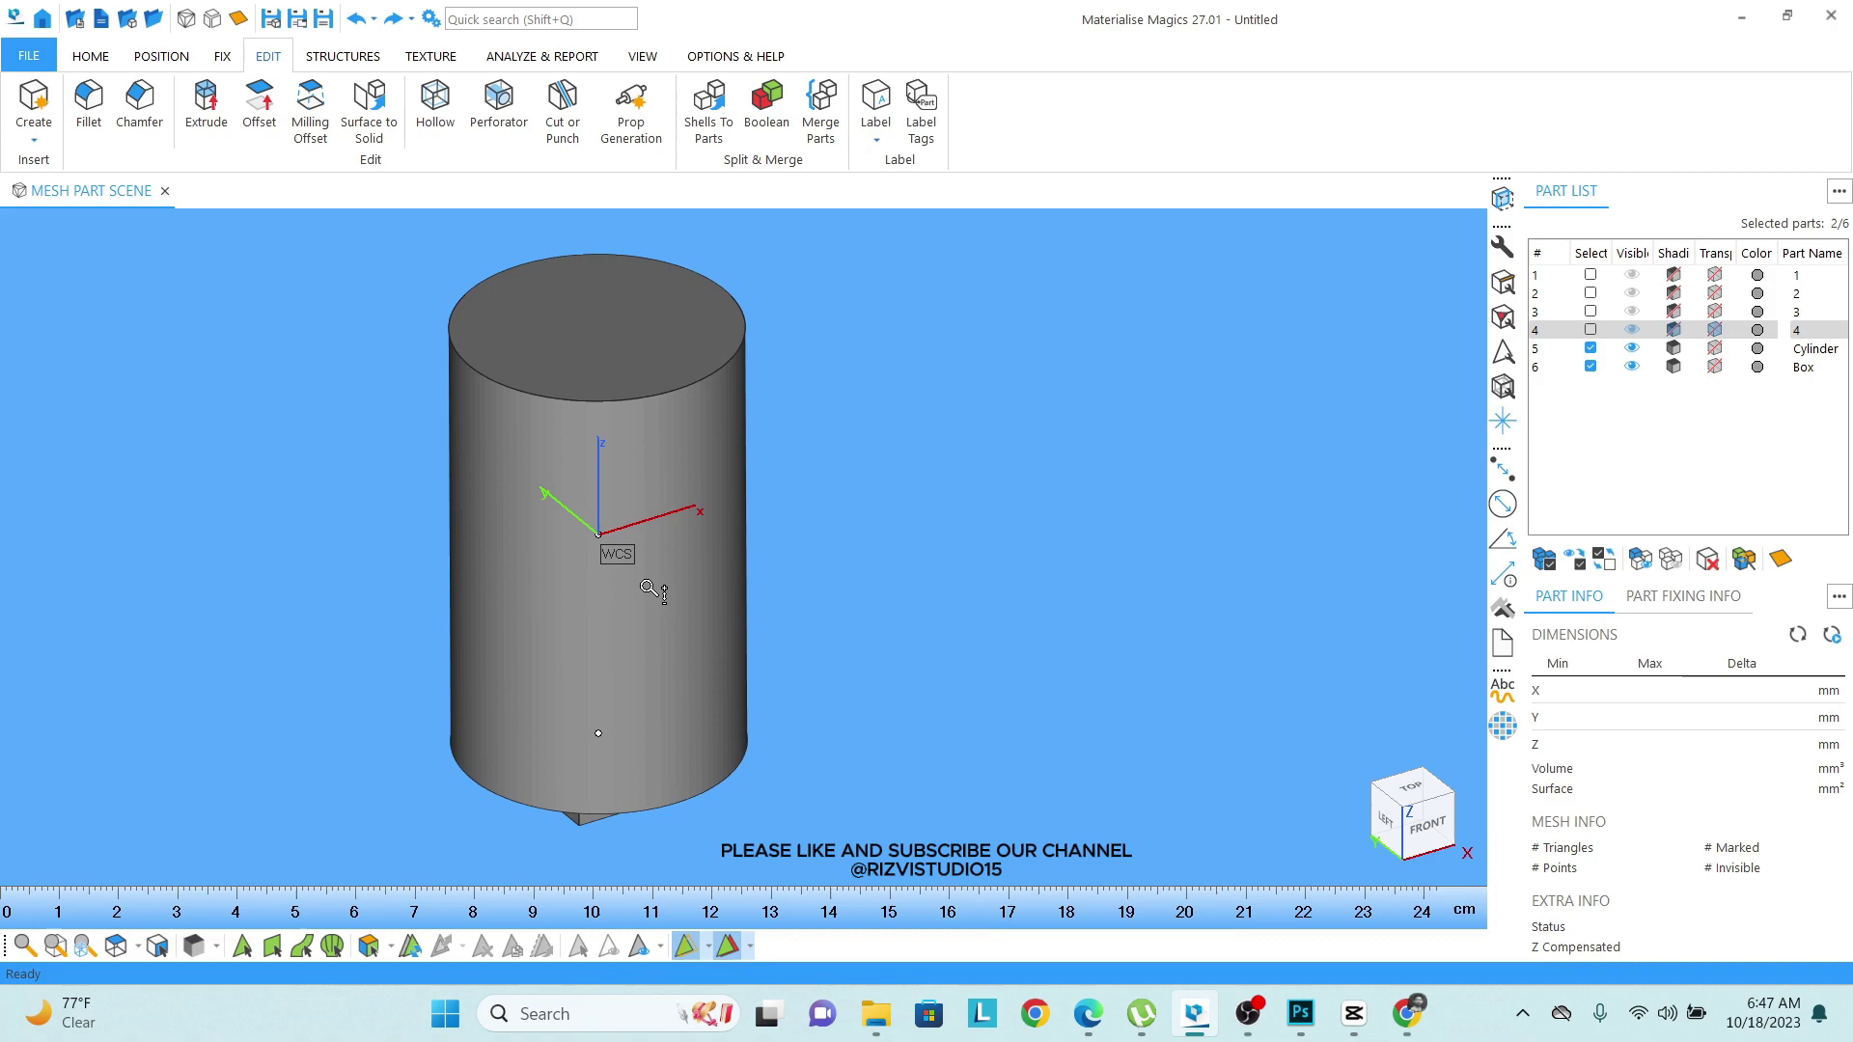